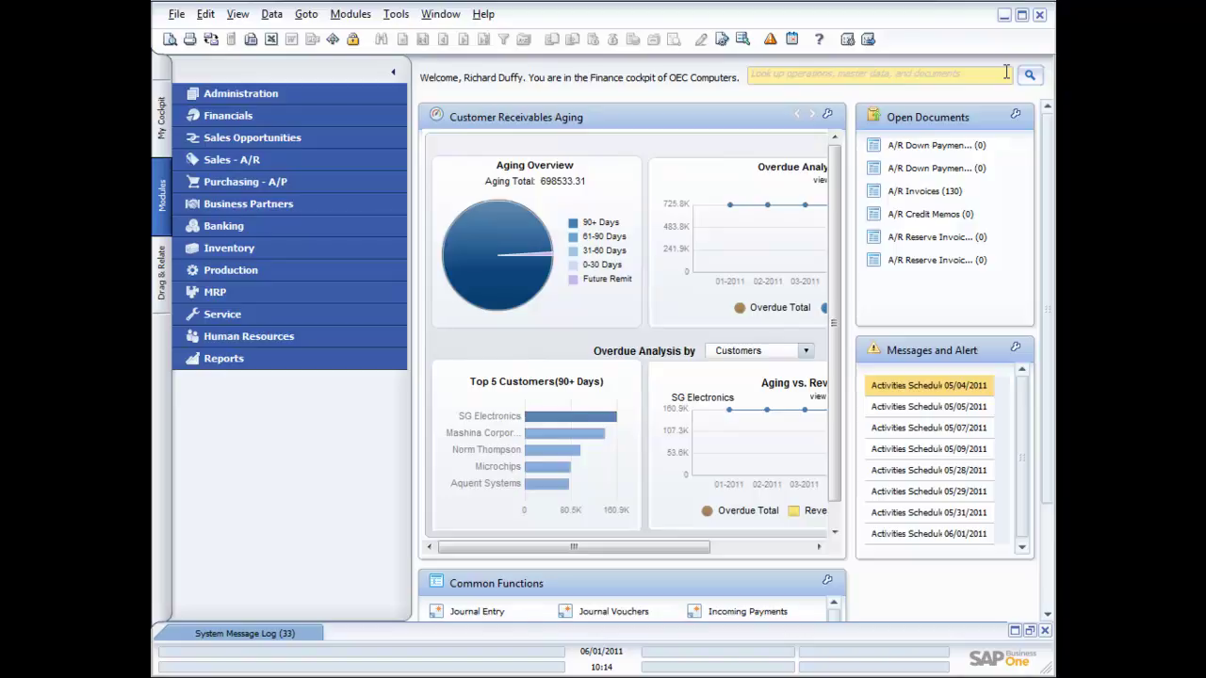
key(alt+Tab)
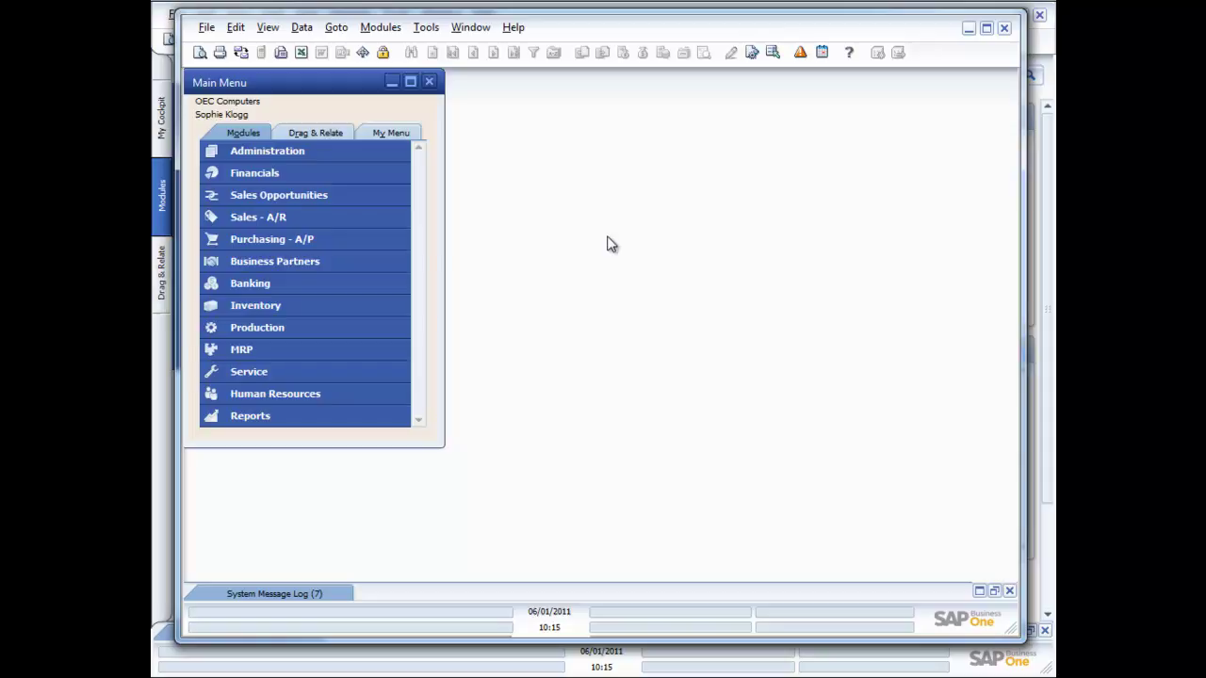
Start a new sales order for Earthshaker Corporation (C40000) with delivery date 06/01/2011
click(277, 214)
click(274, 197)
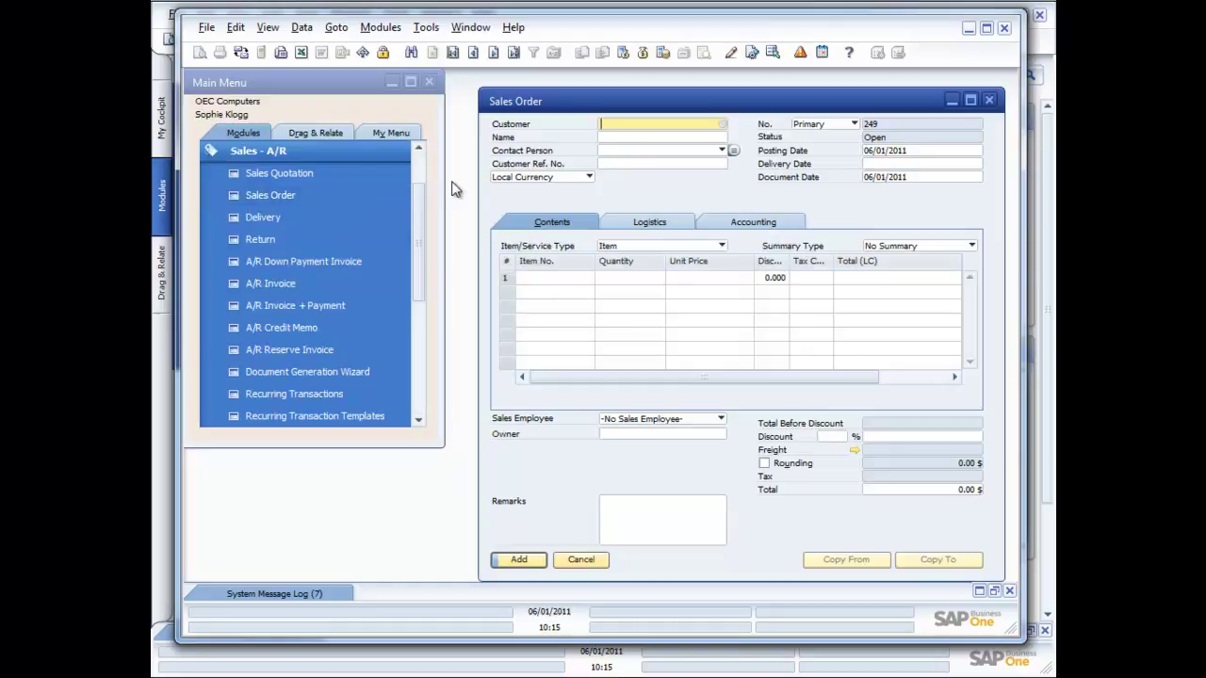
key(Tab)
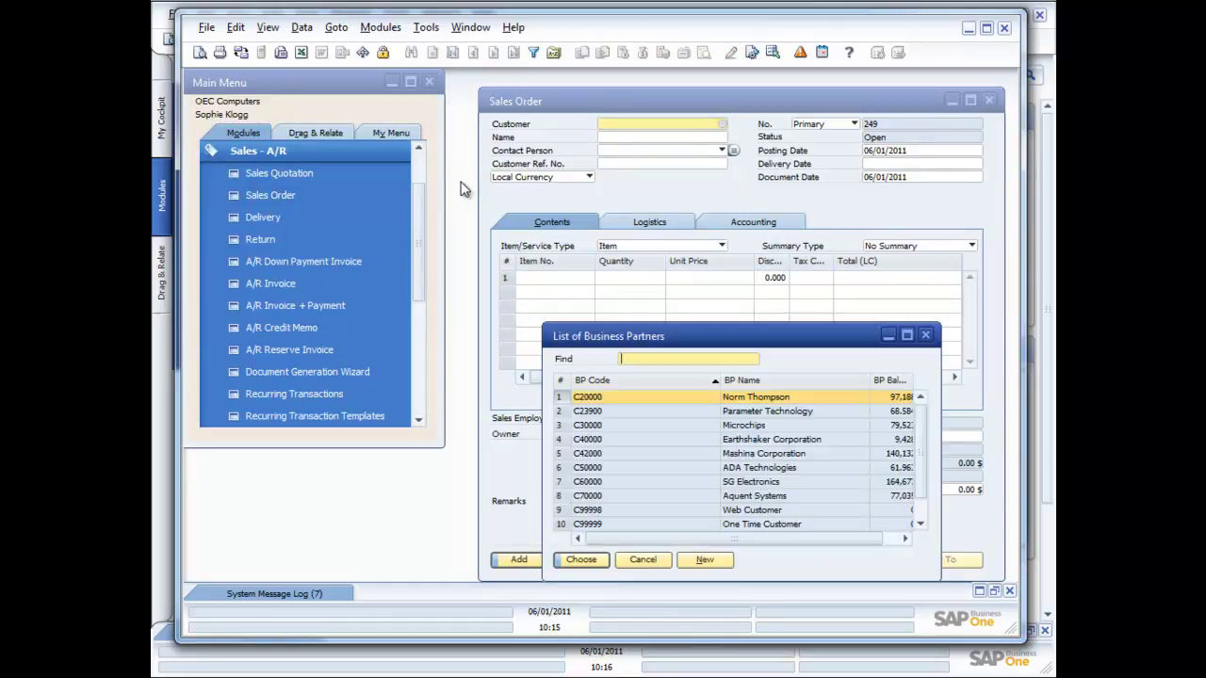
double_click(759, 440)
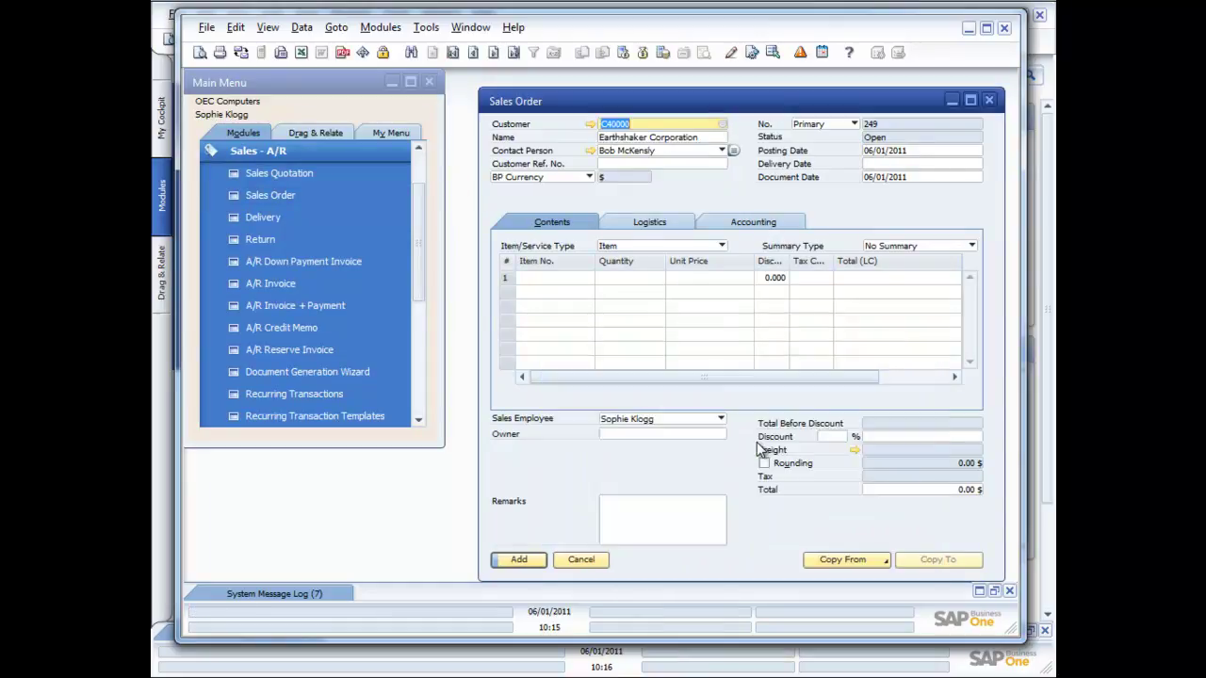
click(893, 162)
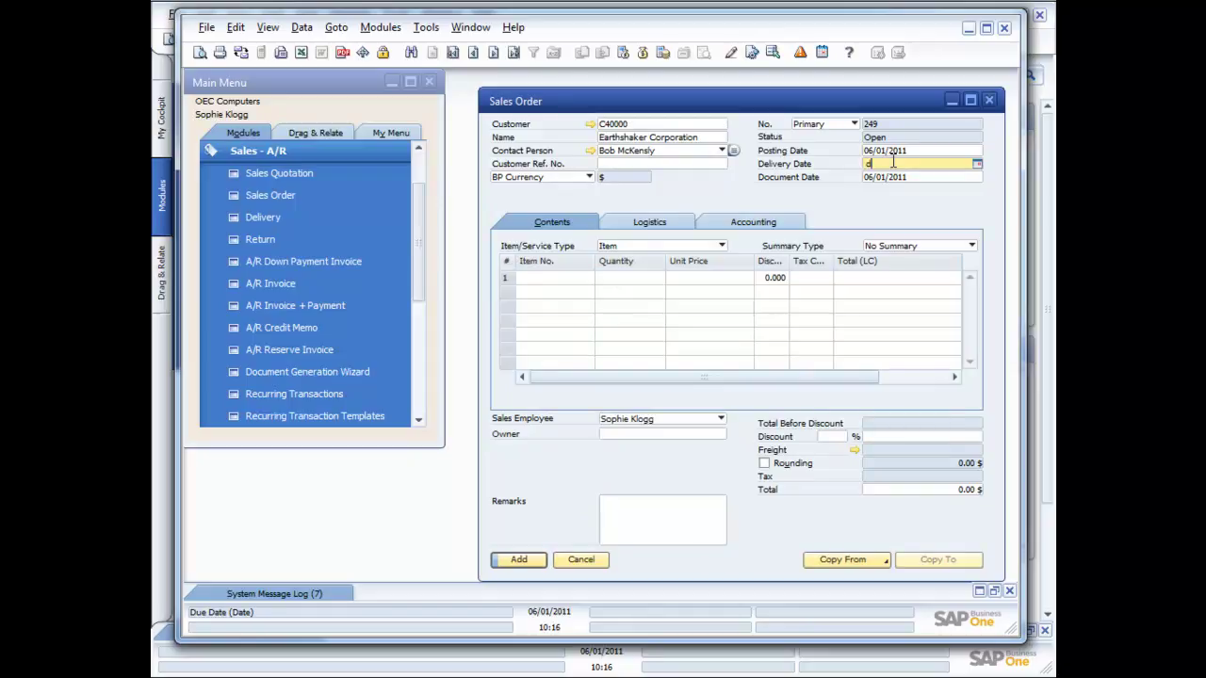
text(1)
key(Tab)
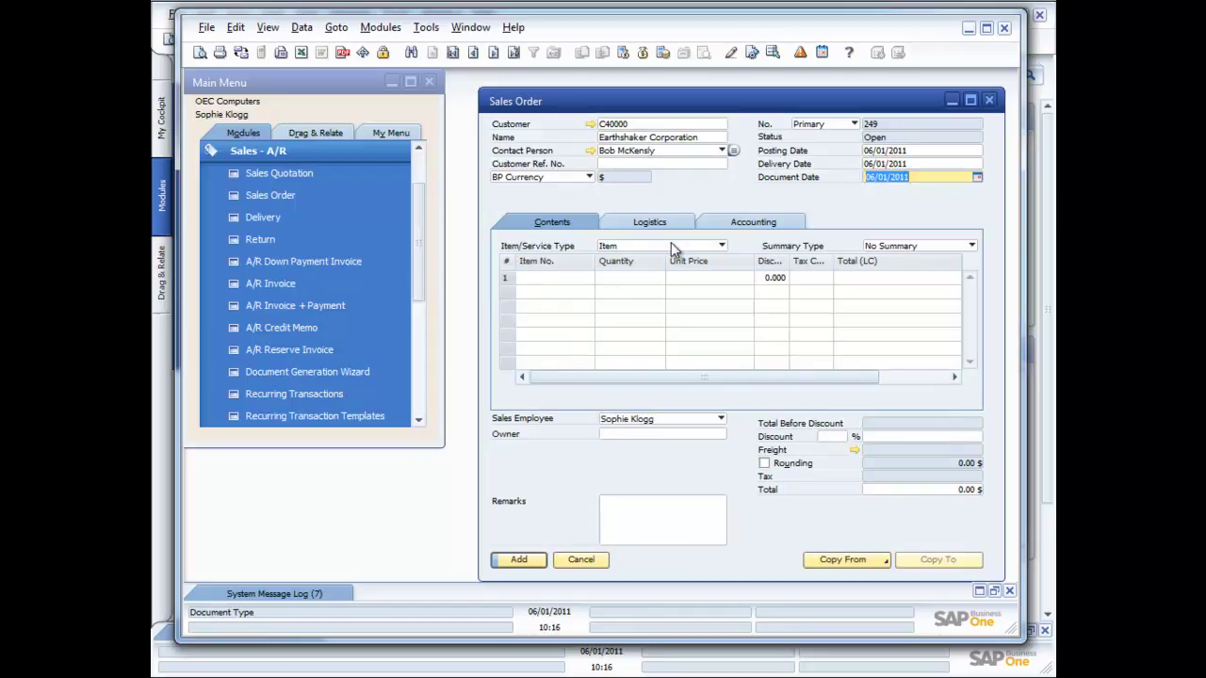
Add item A00001 on the first line with quantity 5
click(565, 279)
key(Tab)
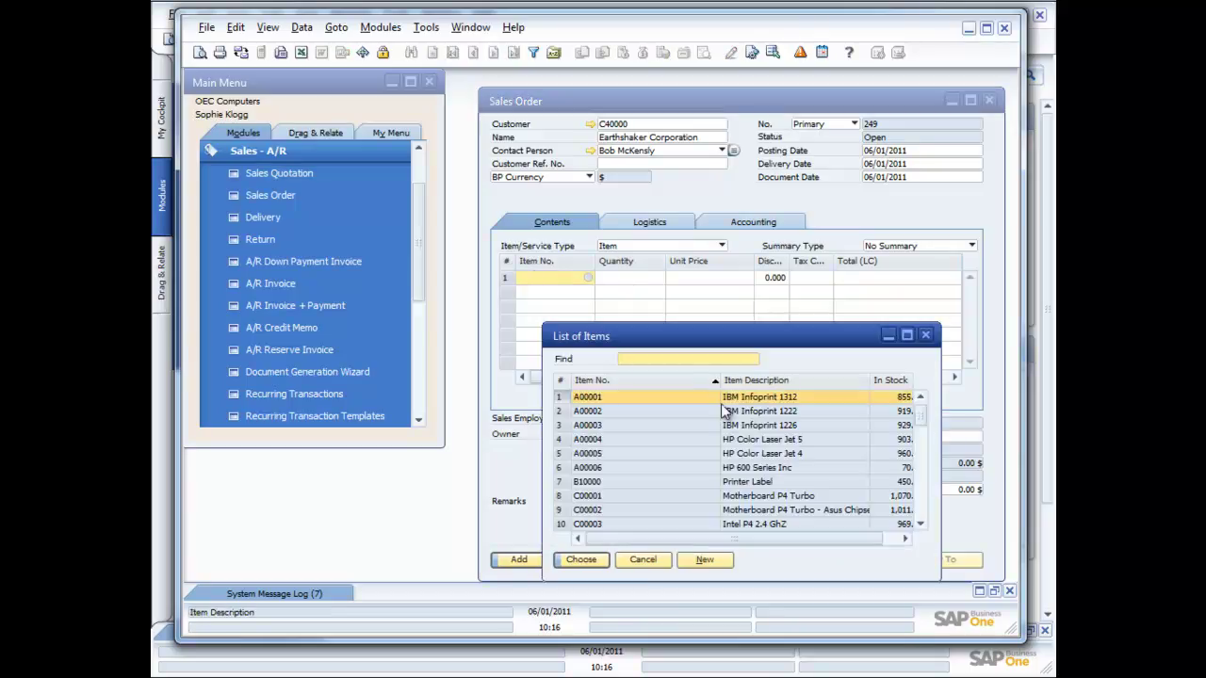
double_click(738, 403)
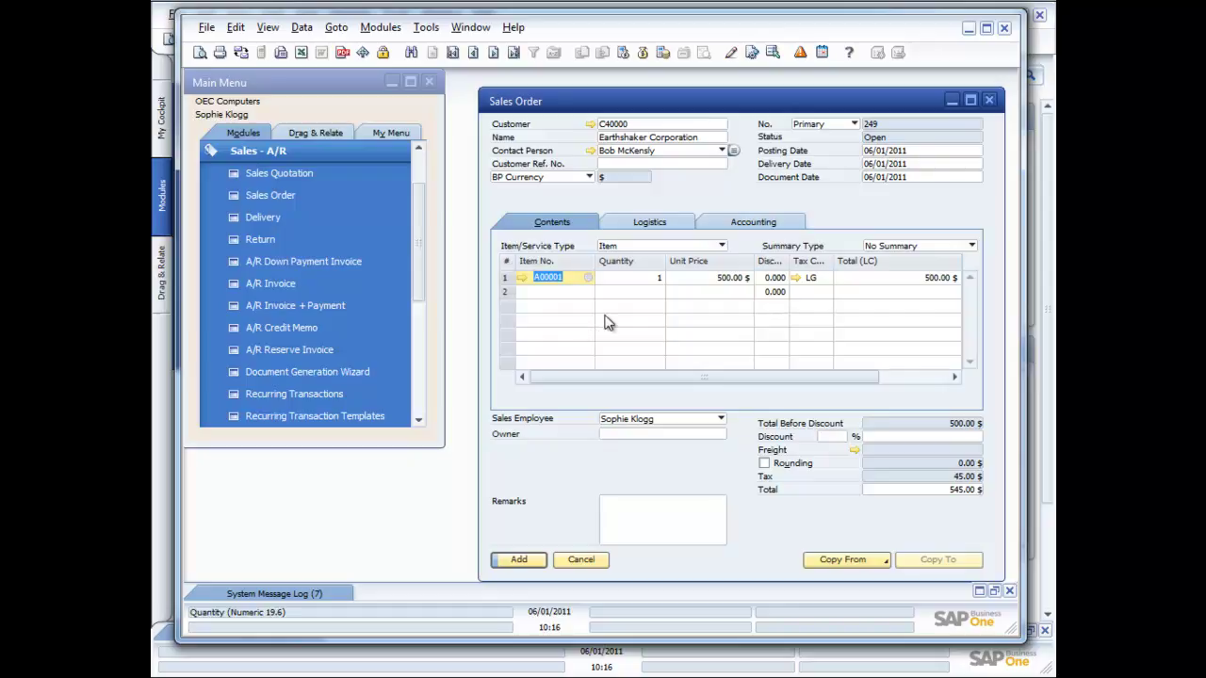
click(655, 278)
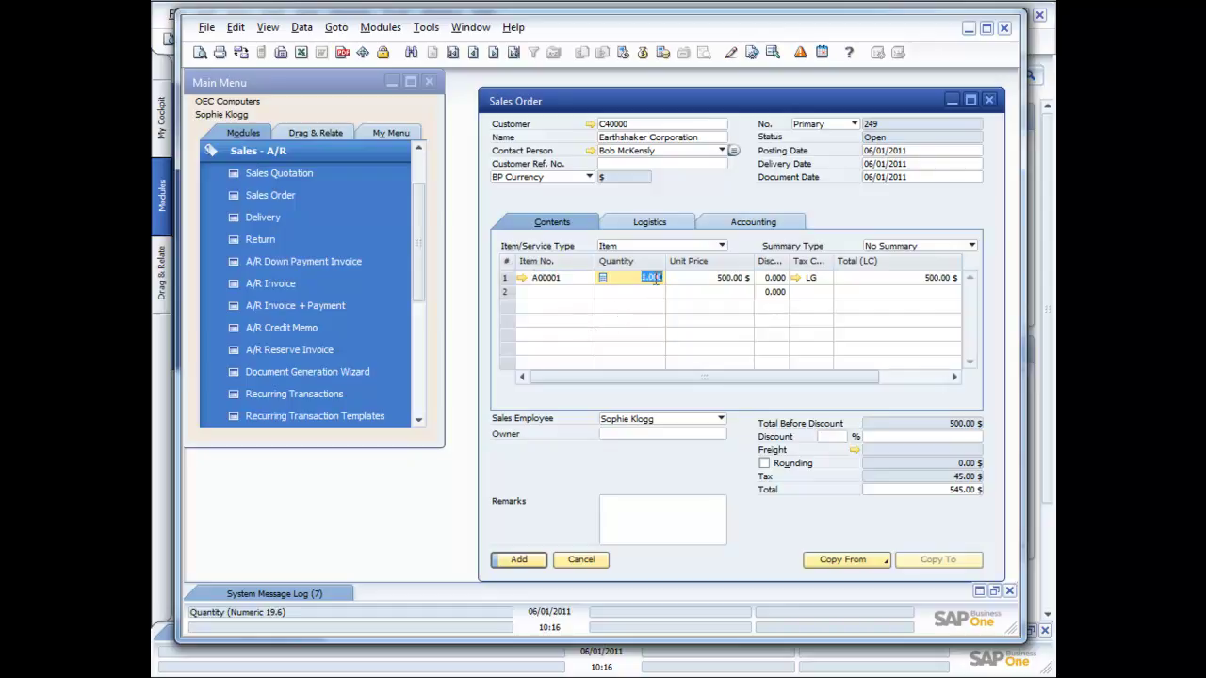
key(BackSpace)
text(5)
key(Tab)
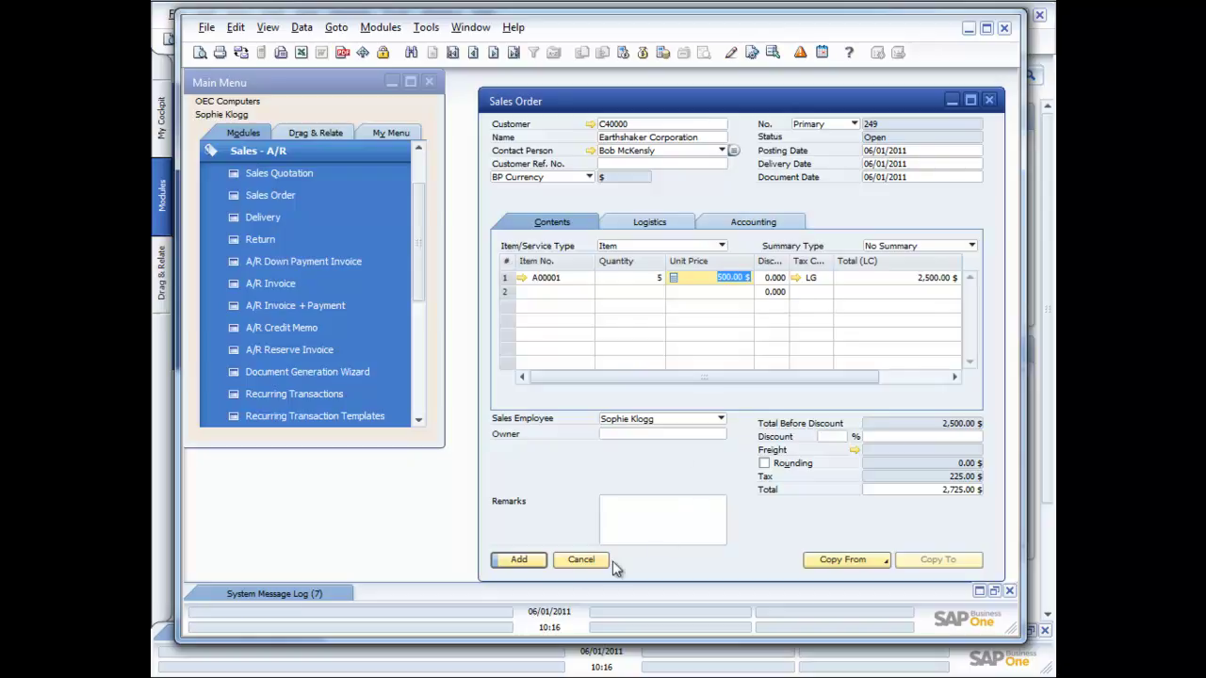
Add the sales order and send it for approval with the remark 'Please approve this order'
click(517, 562)
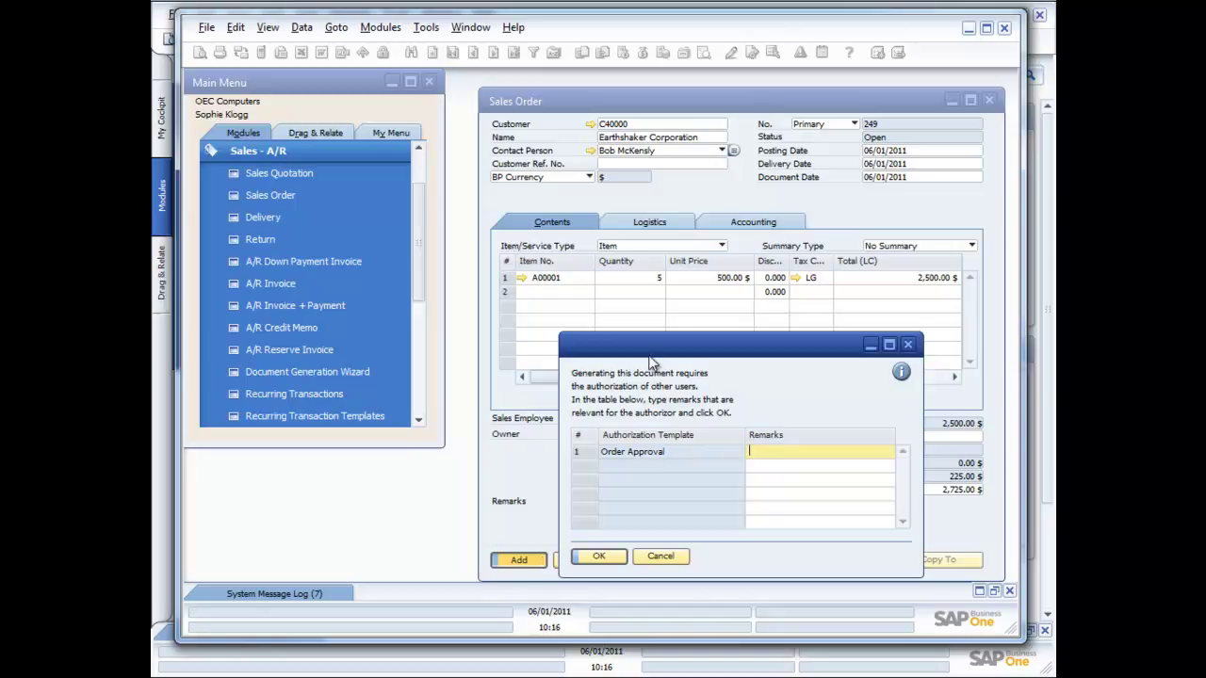
drag(648, 354, 599, 282)
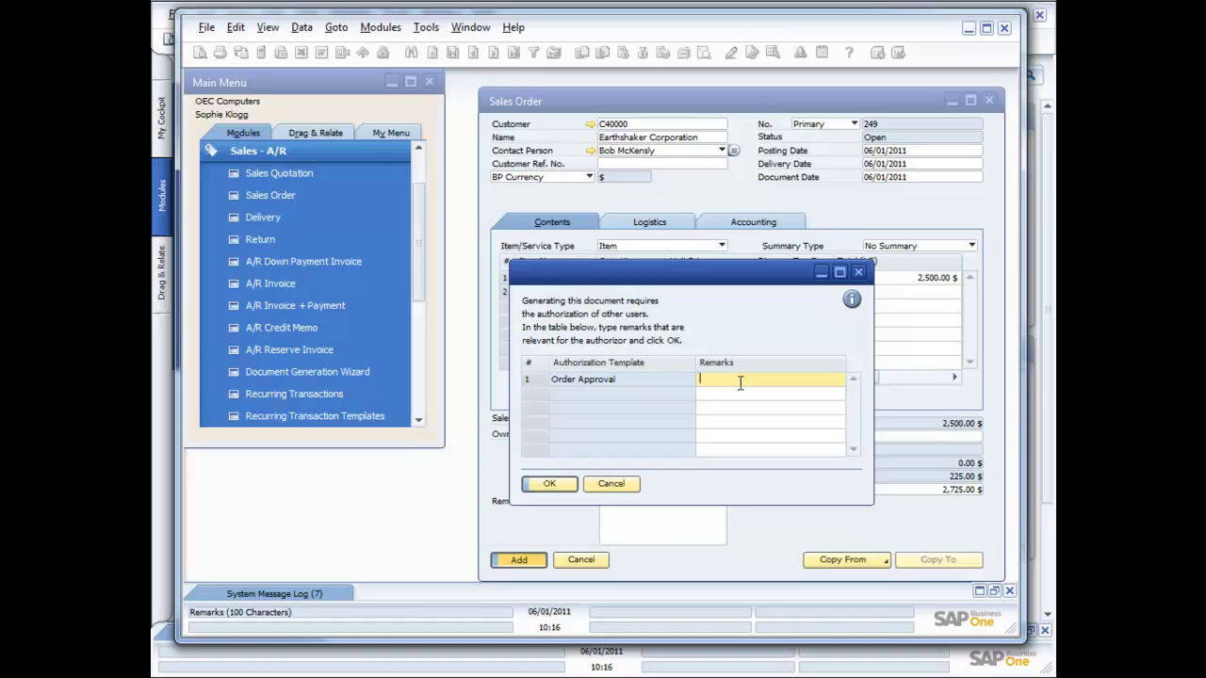
text(Please approve this order)
click(557, 482)
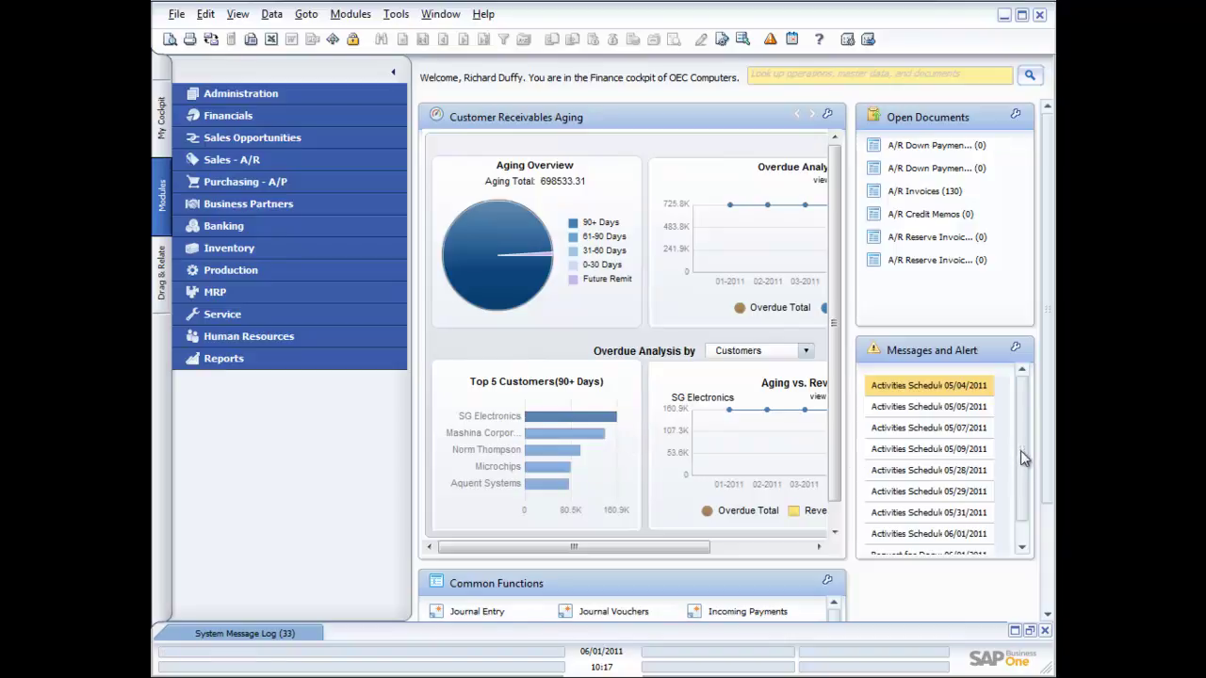
Scroll the Messages and Alert list and select the Request for Document Approval alert
drag(1020, 451, 1026, 492)
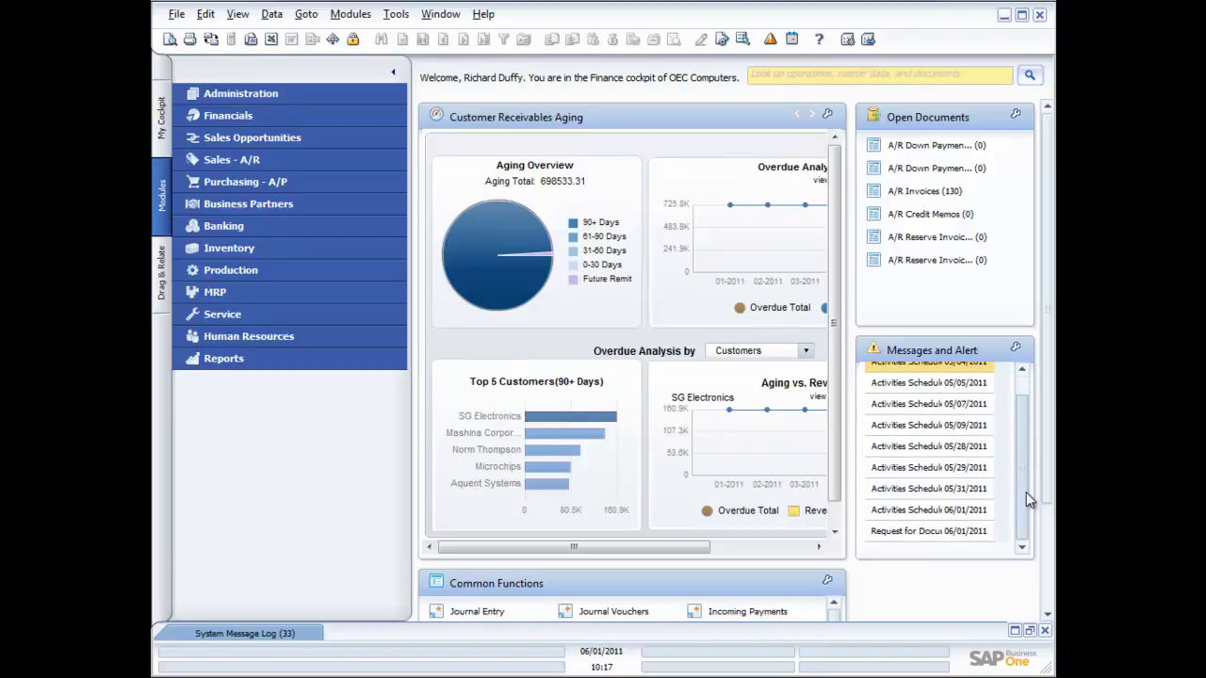
click(916, 533)
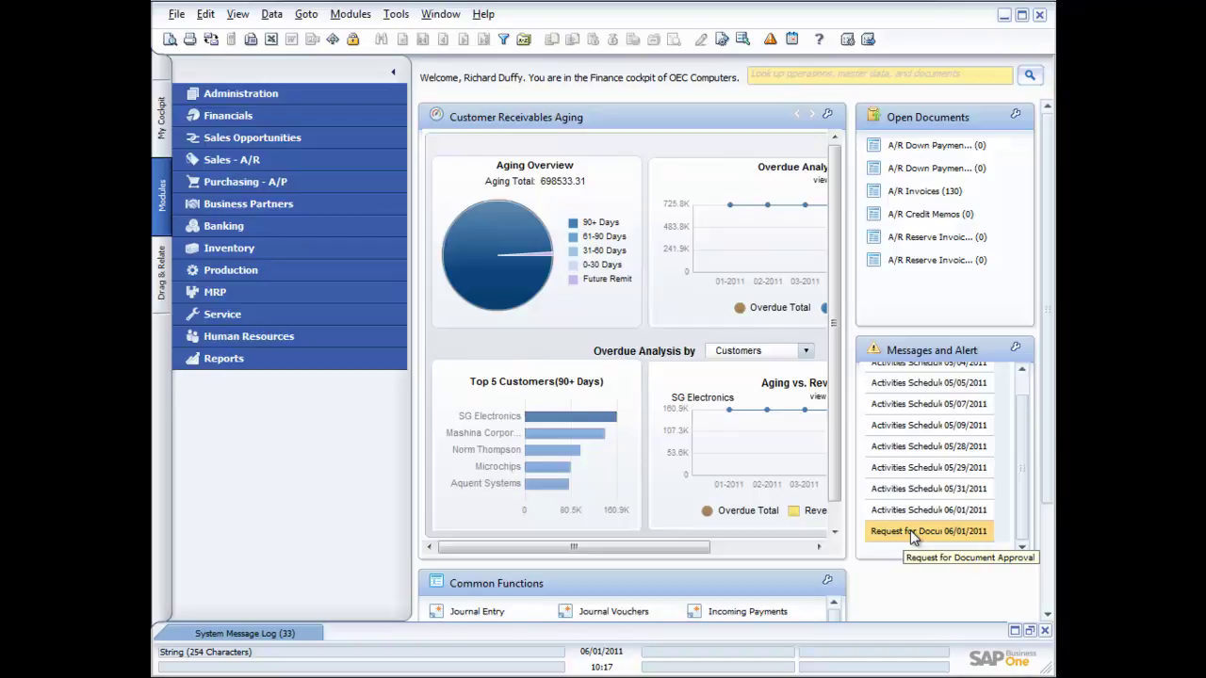
Open the approval alert in Messages/Alerts Overview and bring up the Request for Approval for draft 249
double_click(911, 531)
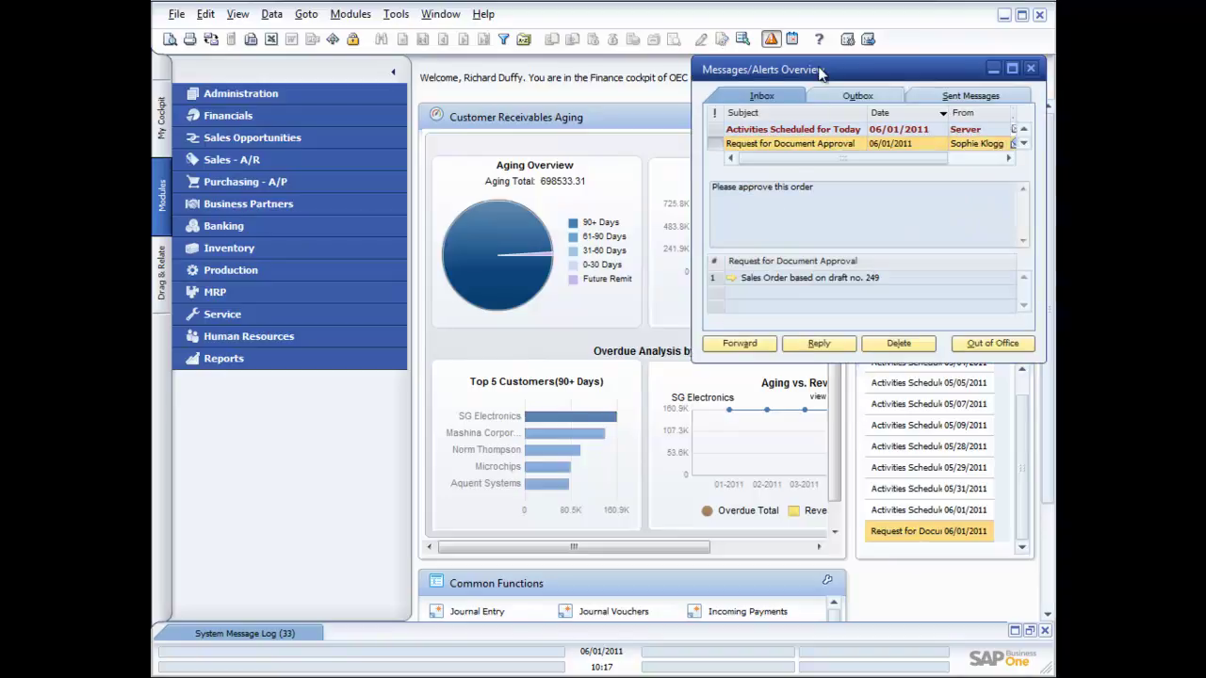
drag(824, 69, 541, 109)
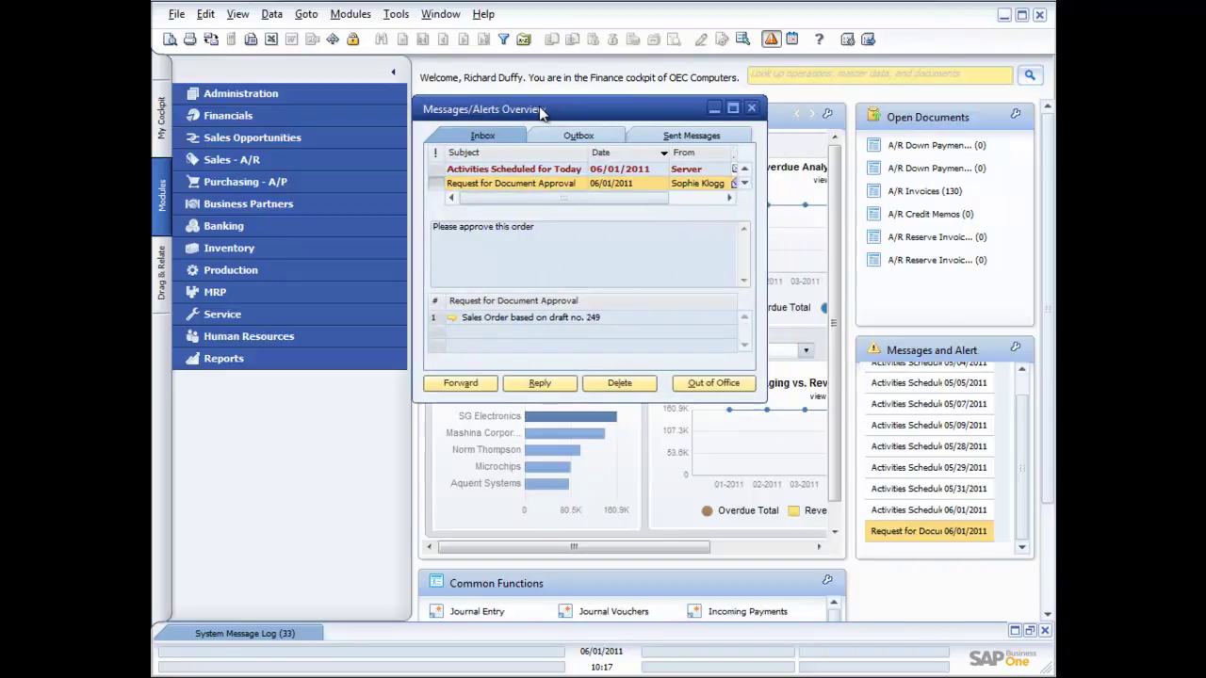
click(452, 319)
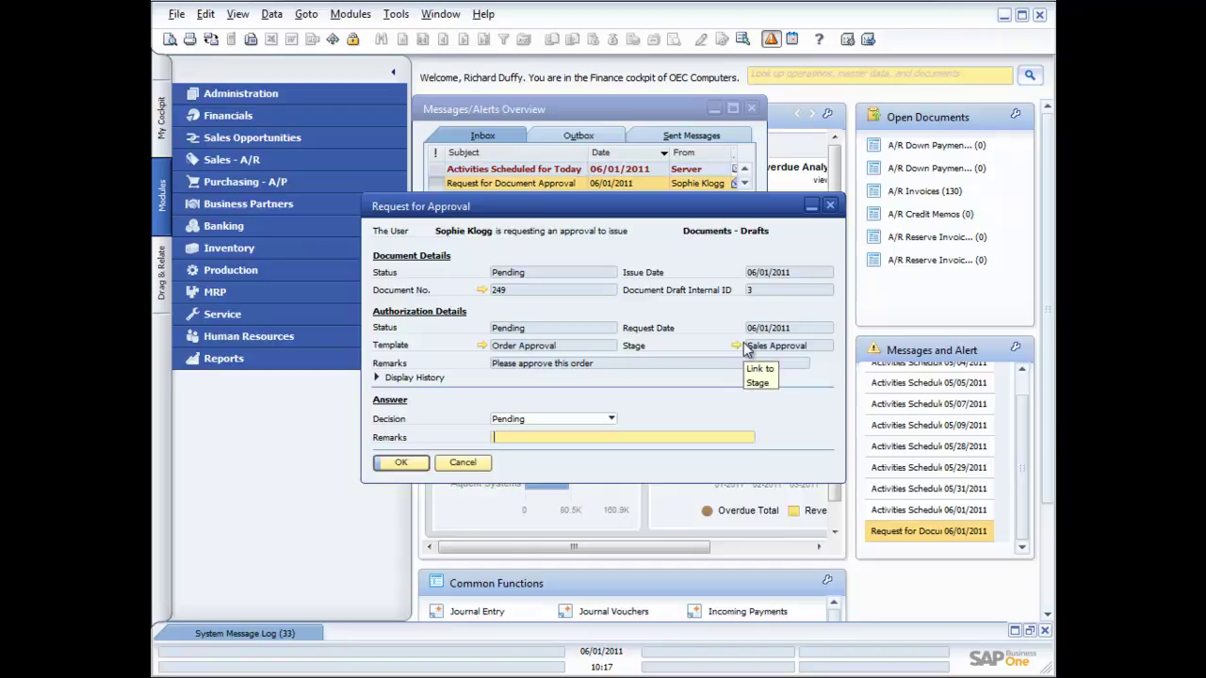
Leave the approval decision as Pending and open sales order draft 249 for review
click(611, 421)
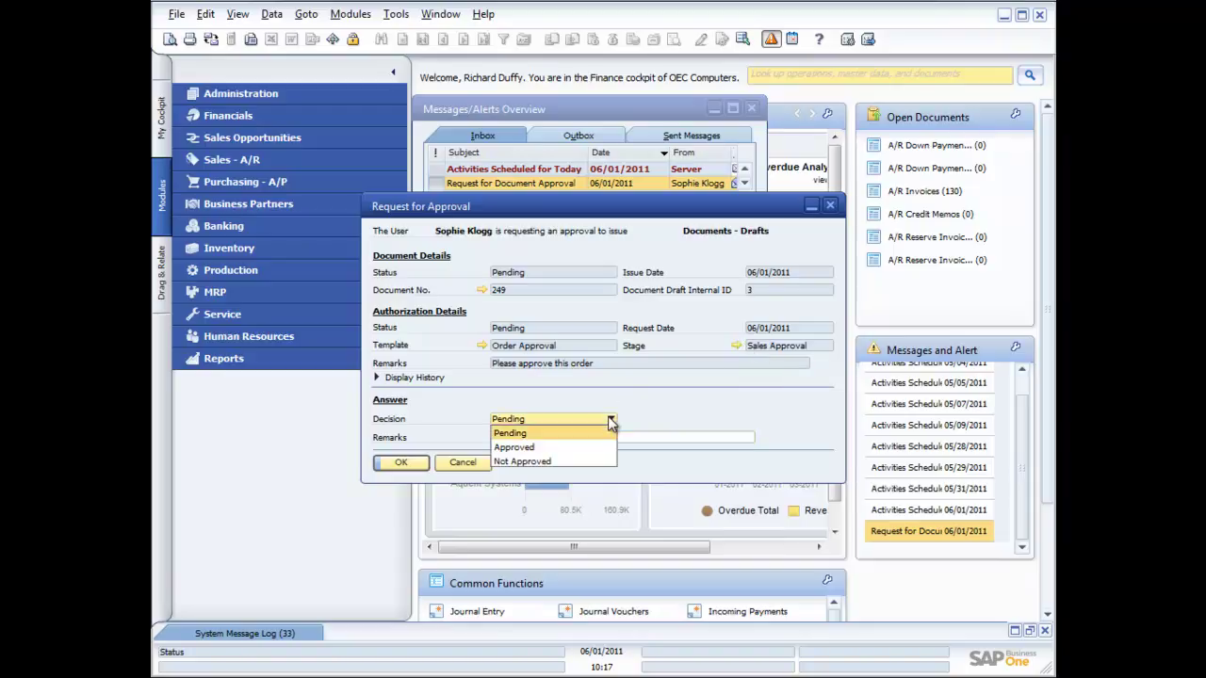
click(667, 414)
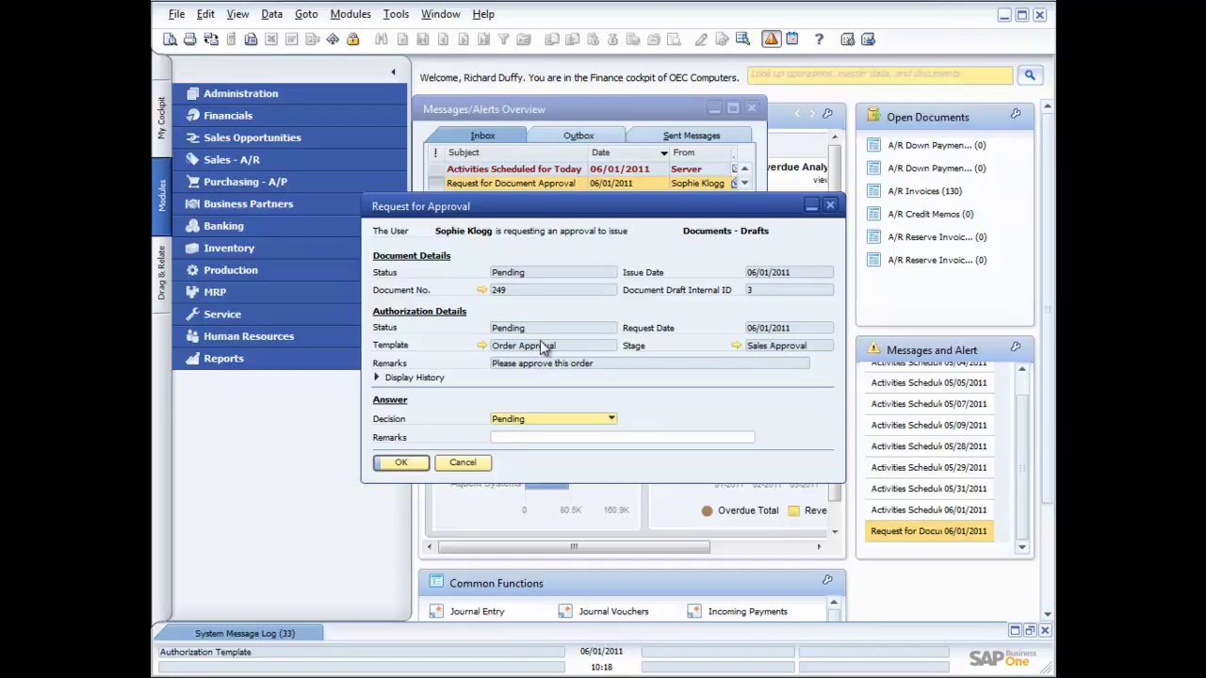
click(480, 290)
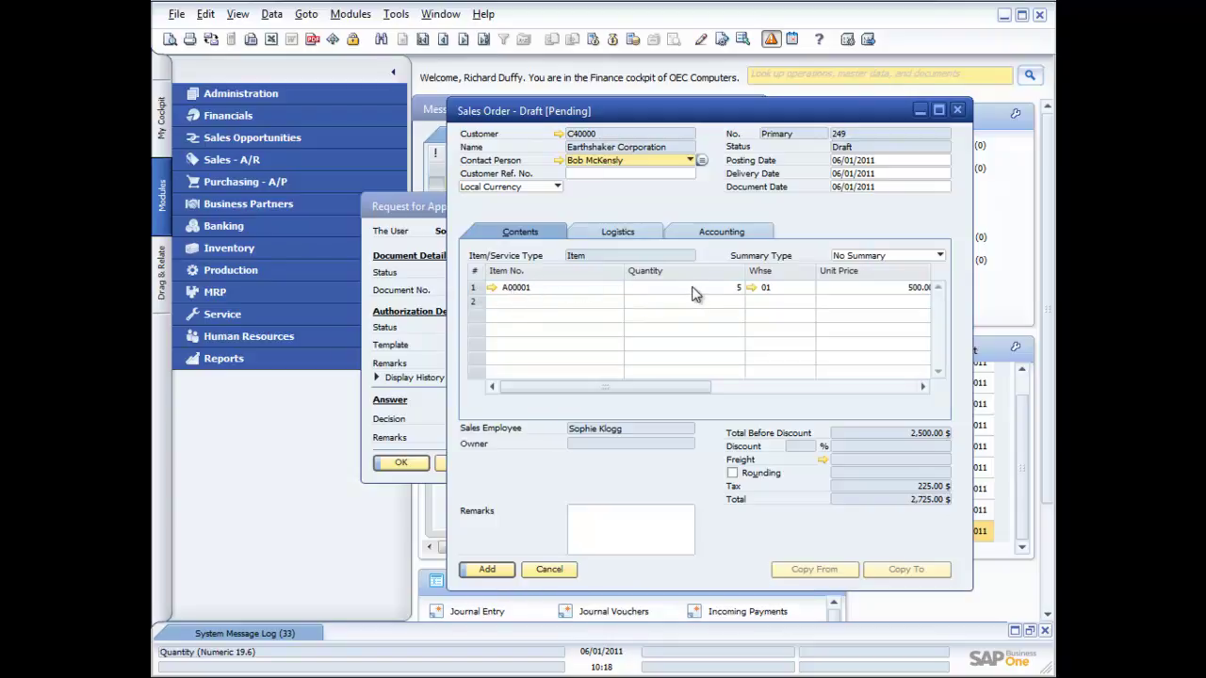
drag(693, 391, 724, 387)
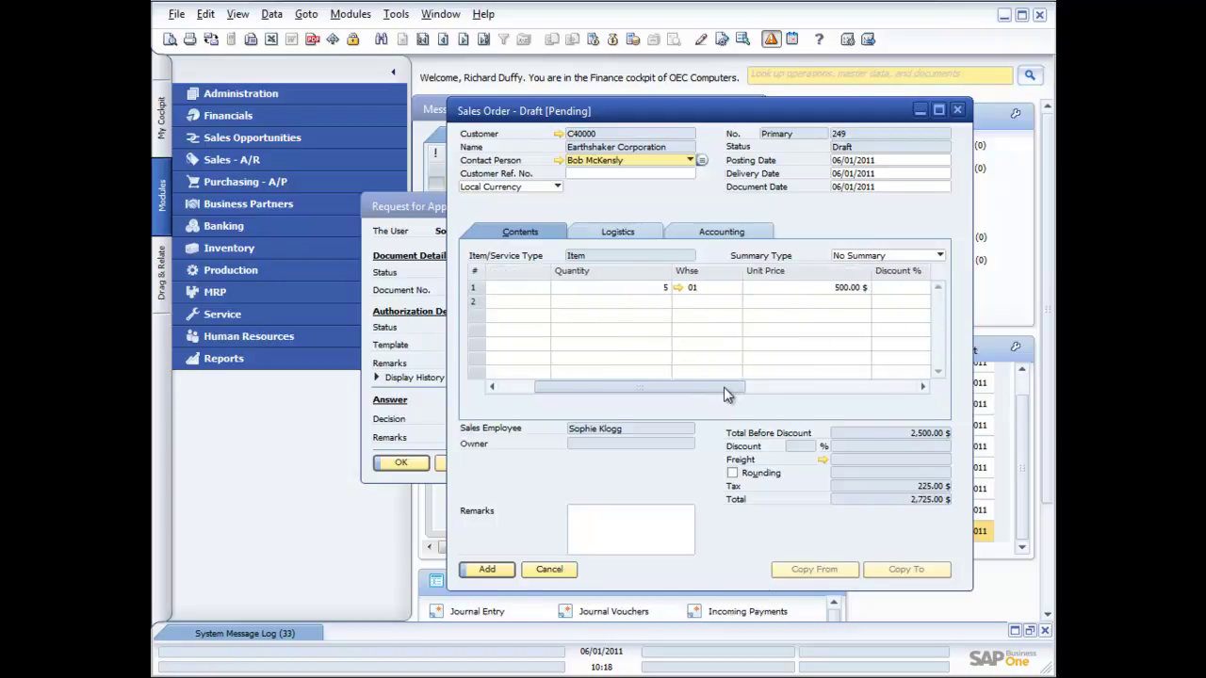
right_click(762, 292)
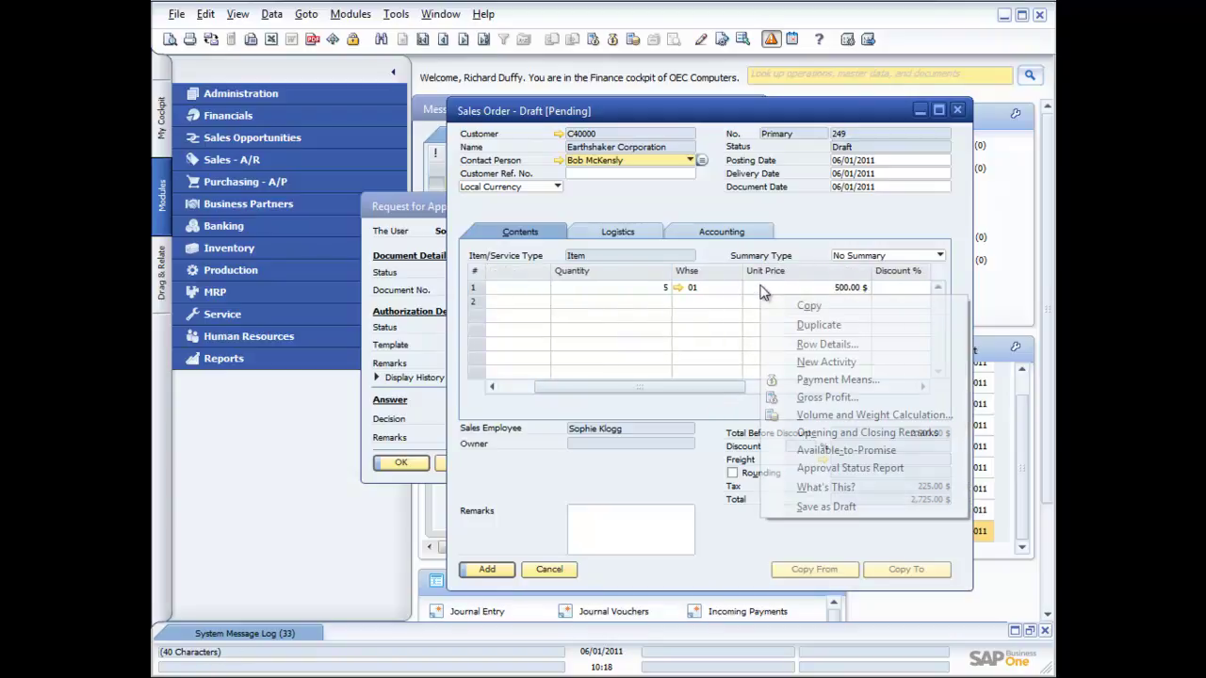
click(808, 398)
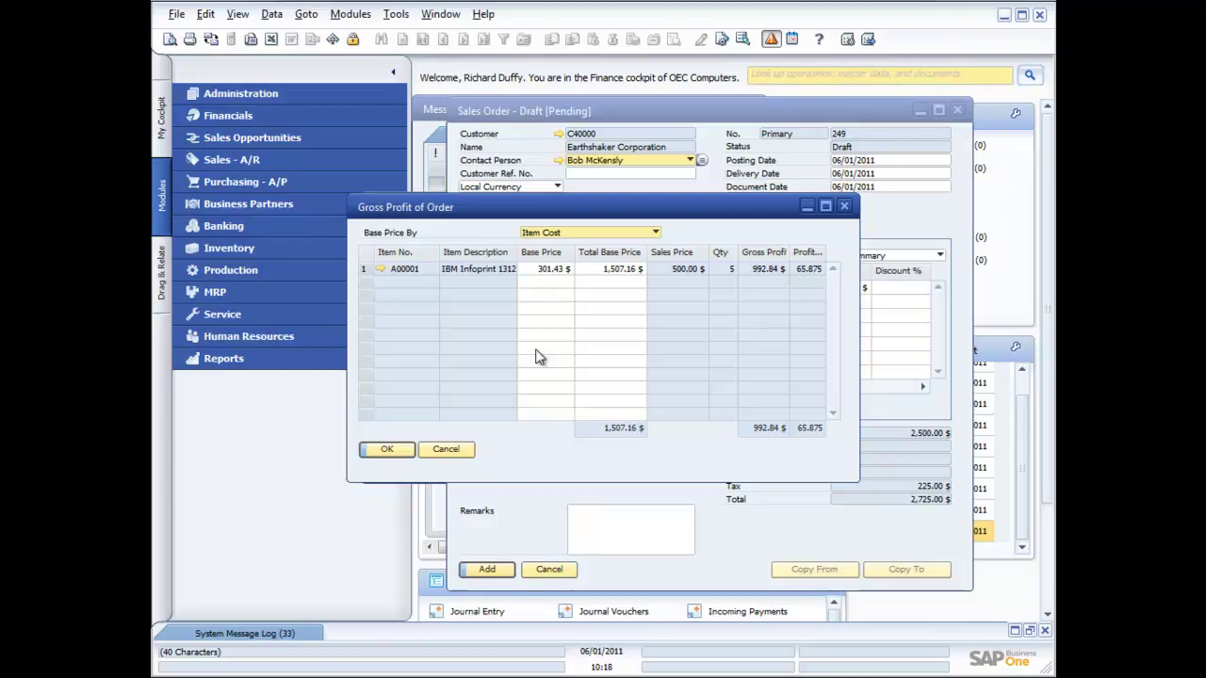
click(396, 449)
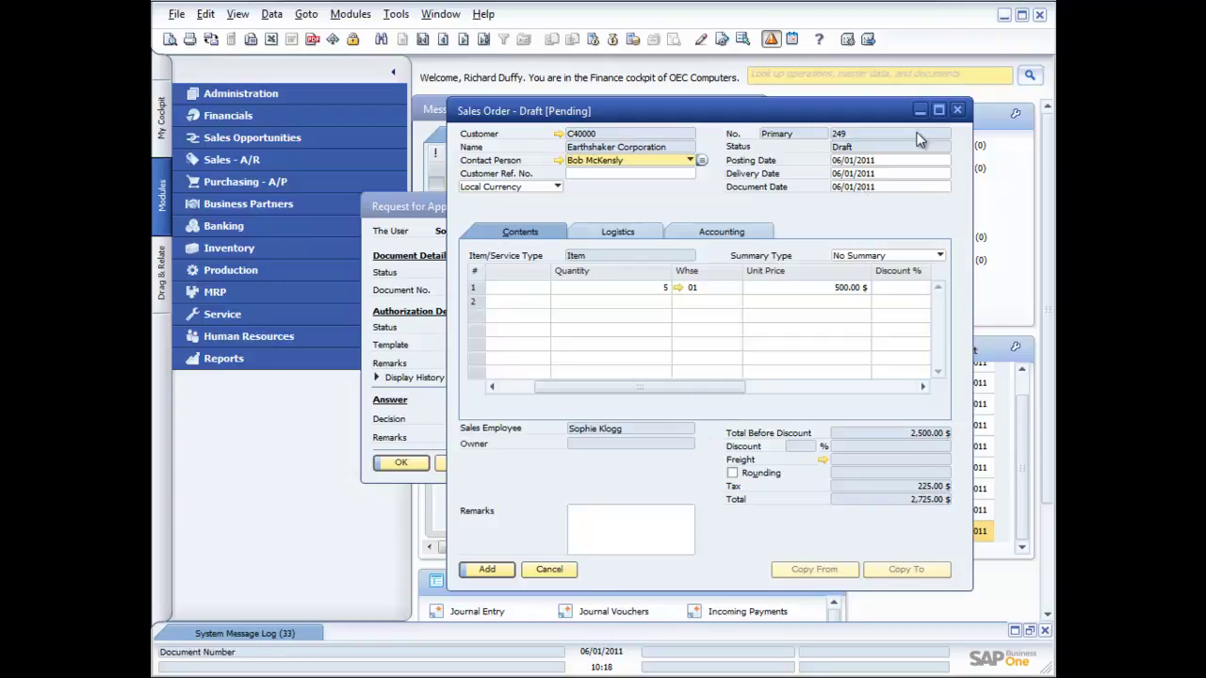
Reopen draft 249 and review the customer's master data
click(956, 110)
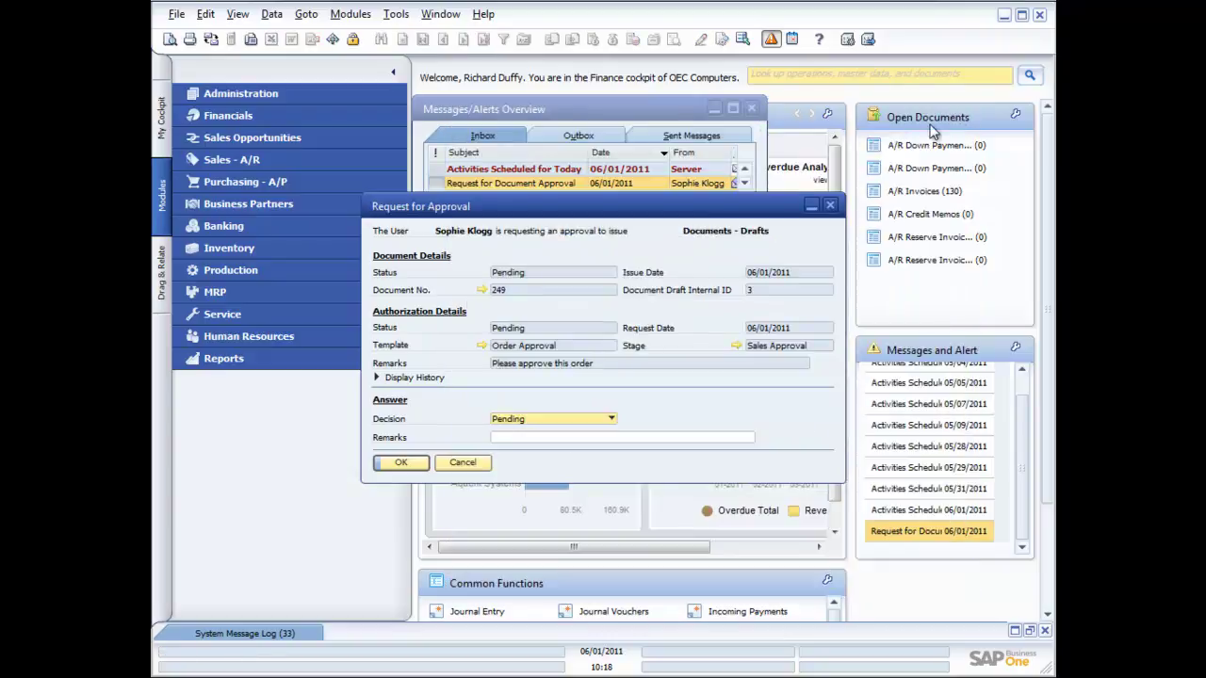
click(481, 290)
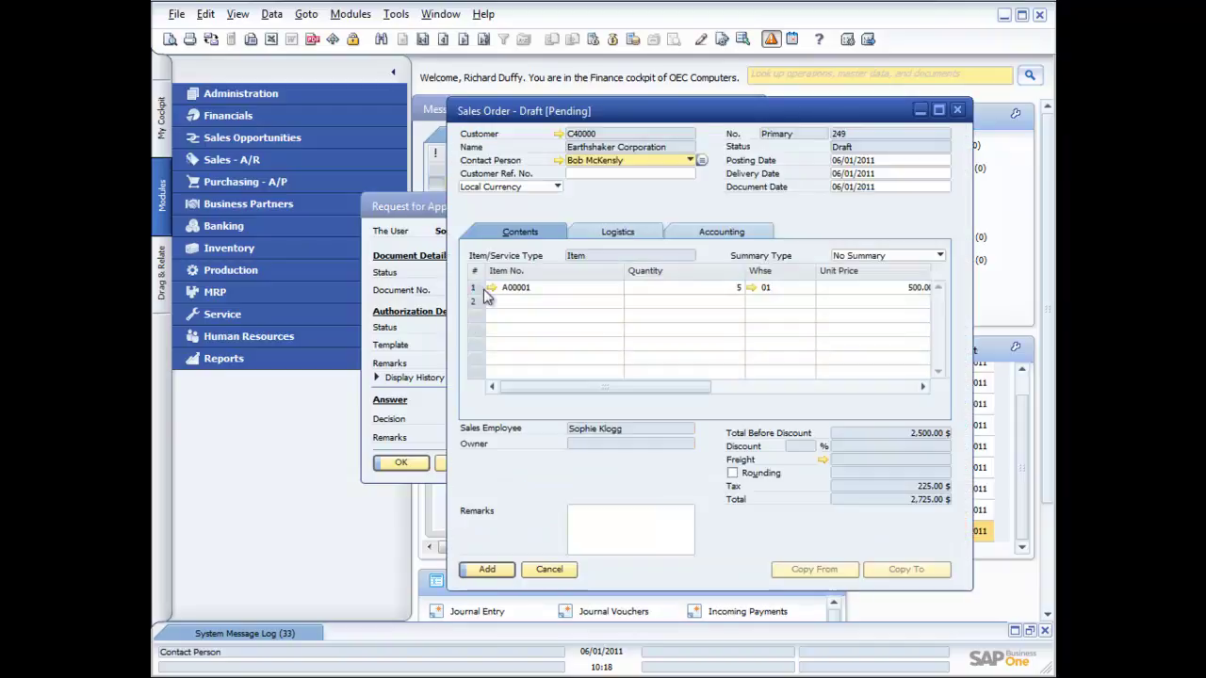
click(558, 134)
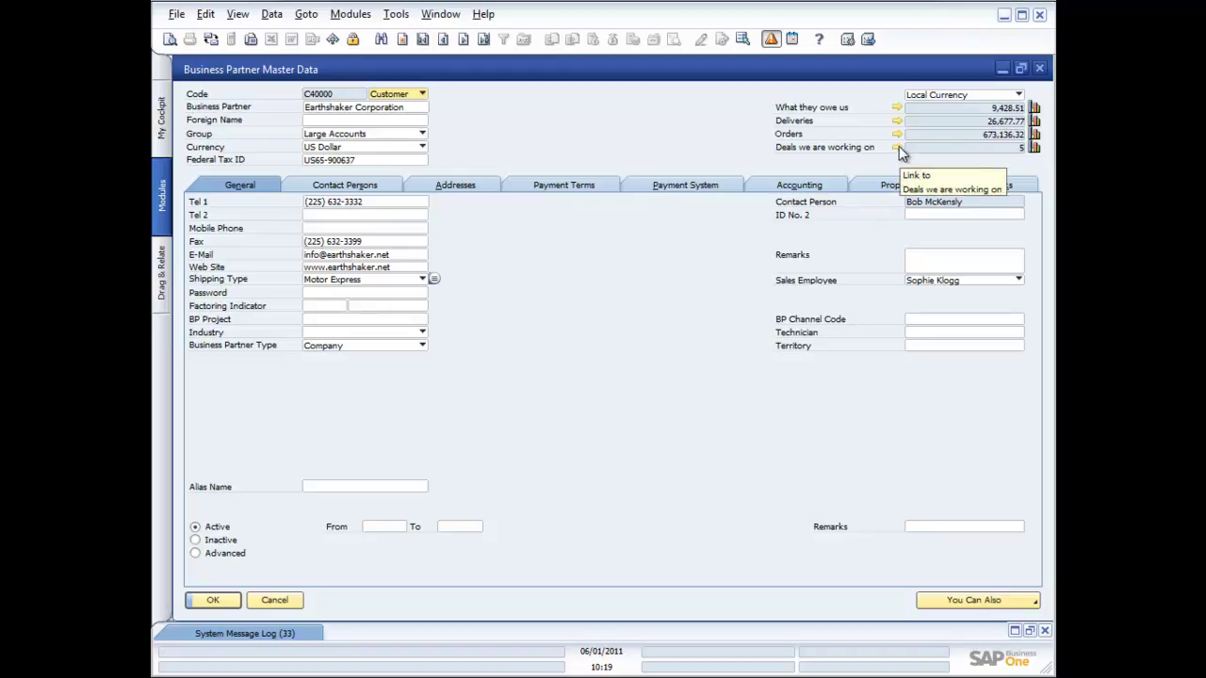
click(1039, 67)
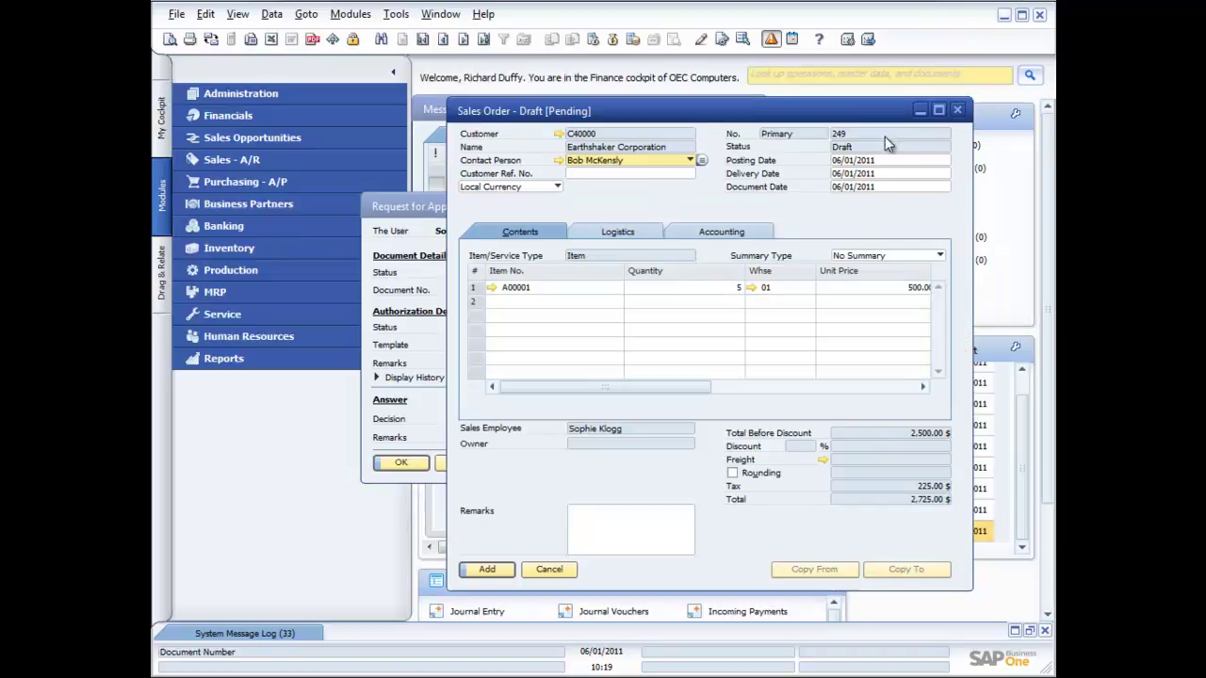
Set the approval decision to Approved and save the request
click(959, 110)
click(611, 420)
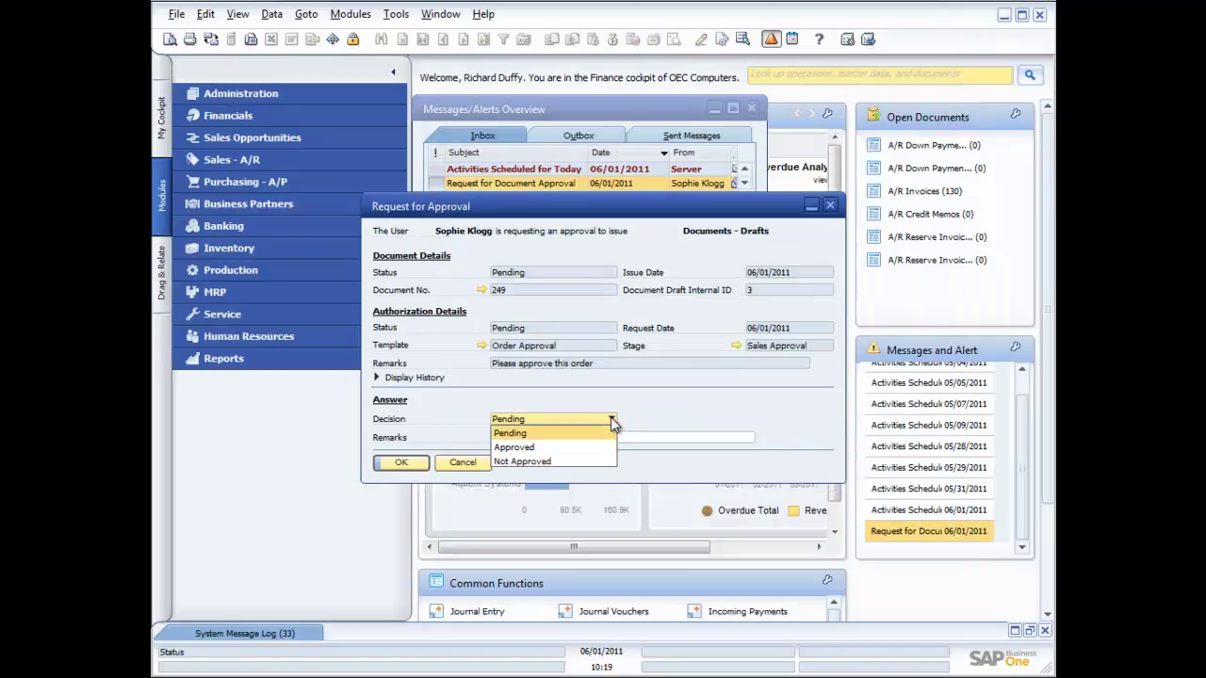
click(524, 448)
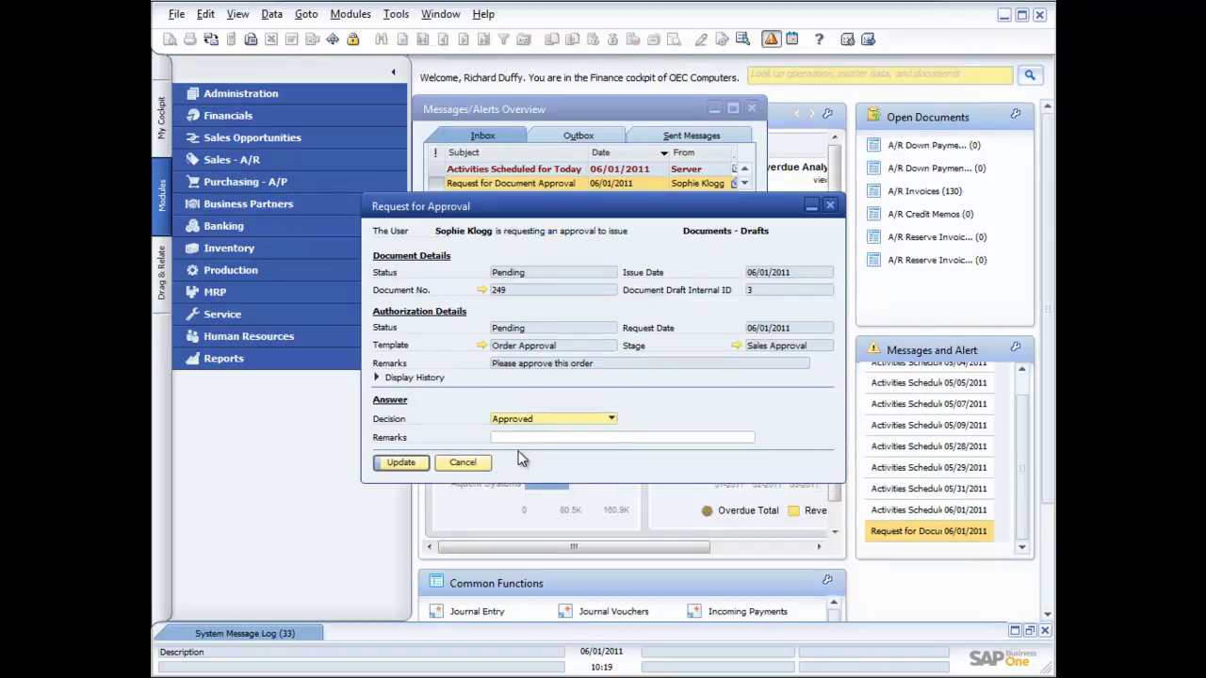
click(403, 463)
click(405, 463)
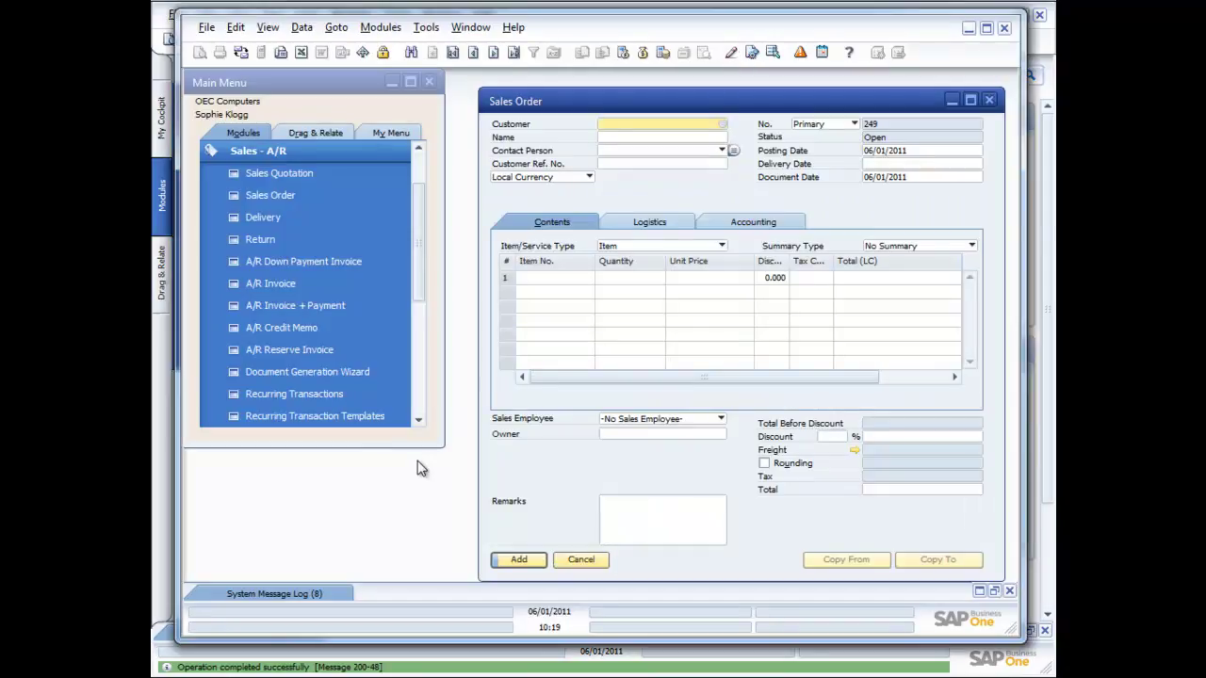
Close the empty sales order, collapse Sales - A/R, and open the 'Document generation approved' message
click(990, 99)
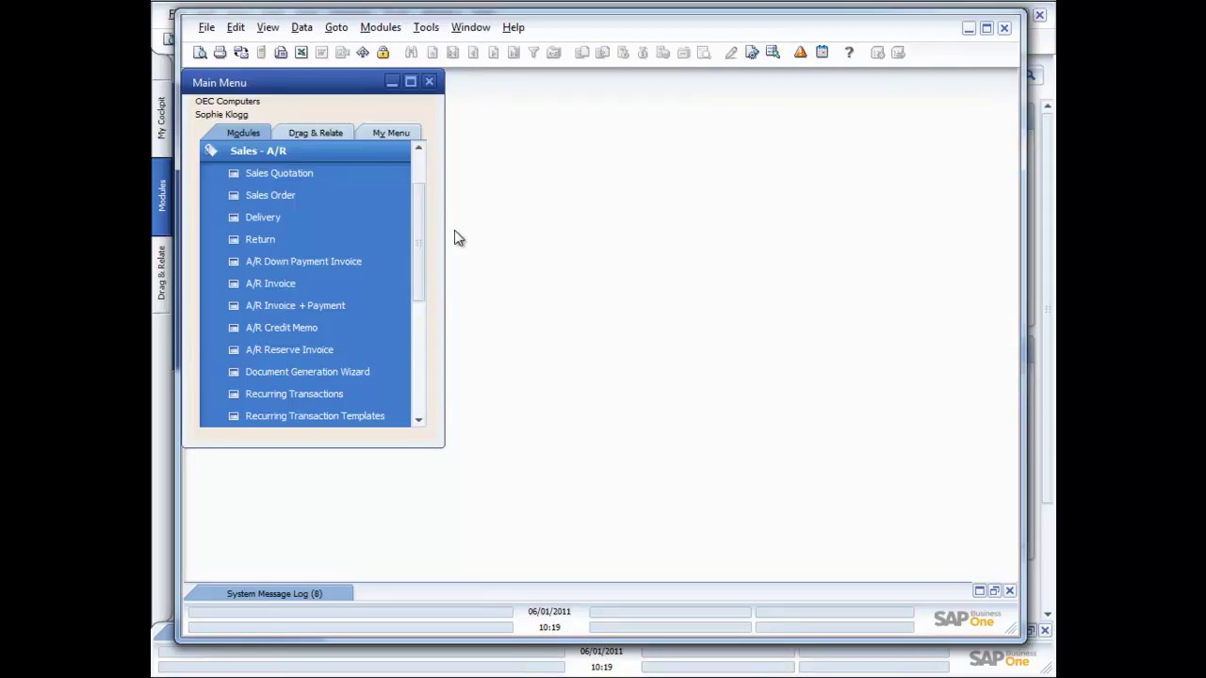
click(331, 156)
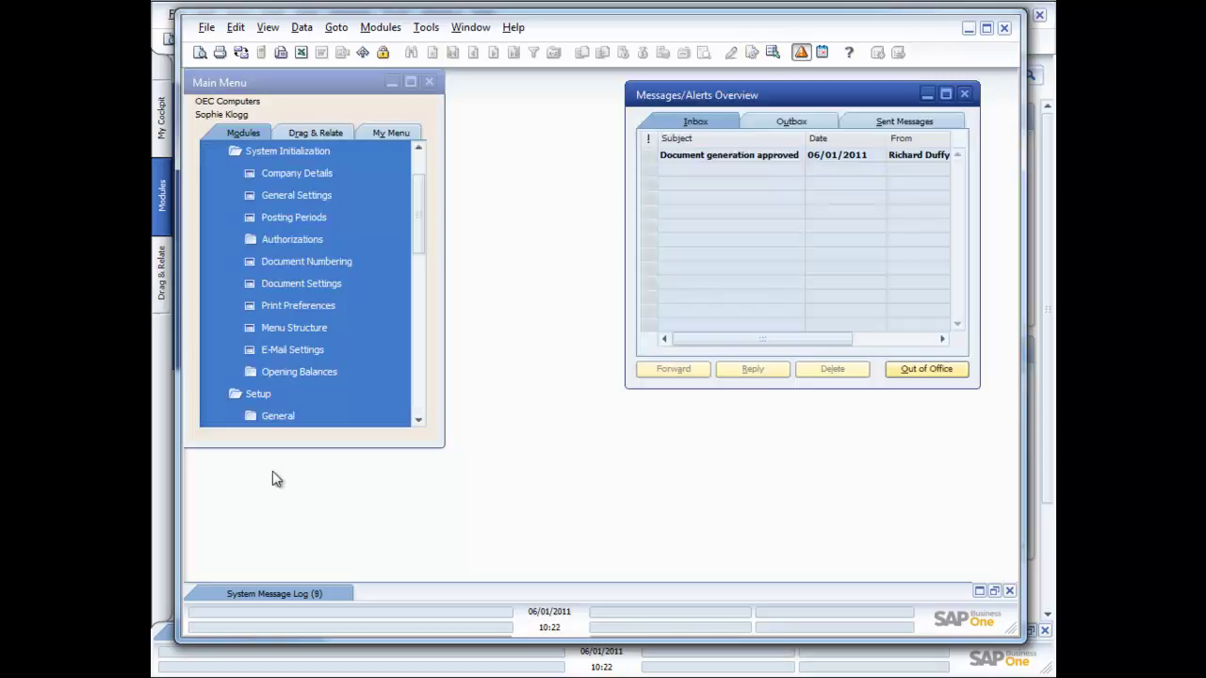
click(749, 161)
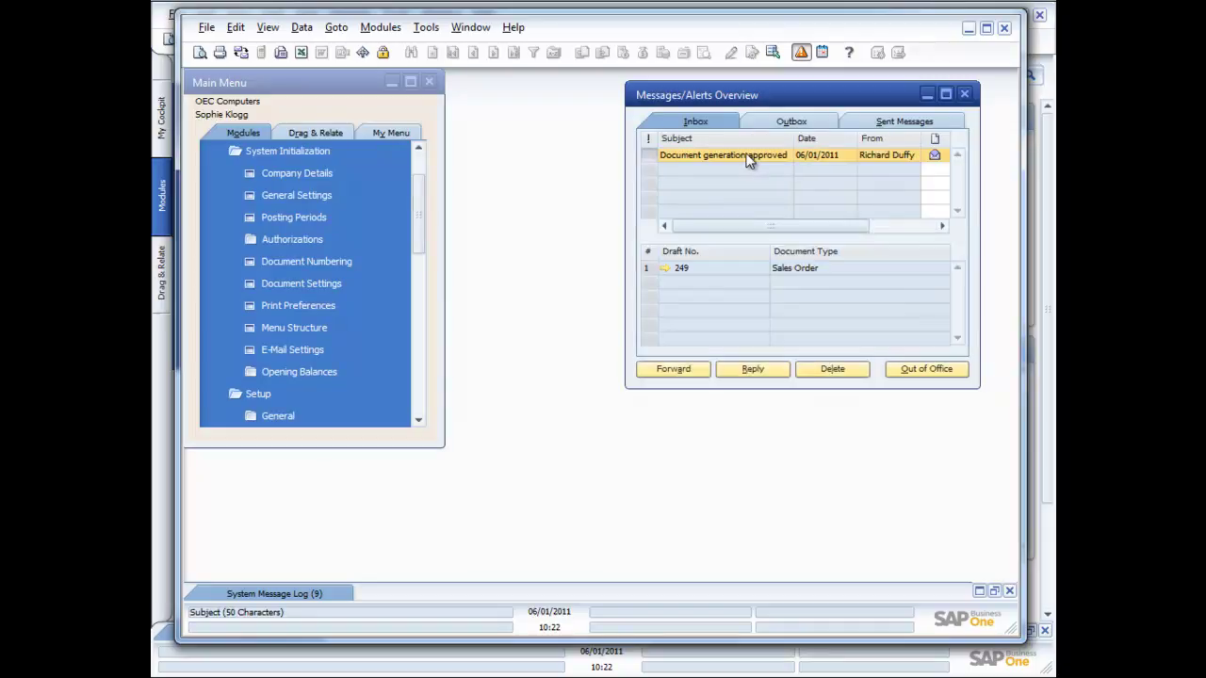
Open approved draft 249 and review its Approval Status Report
click(666, 269)
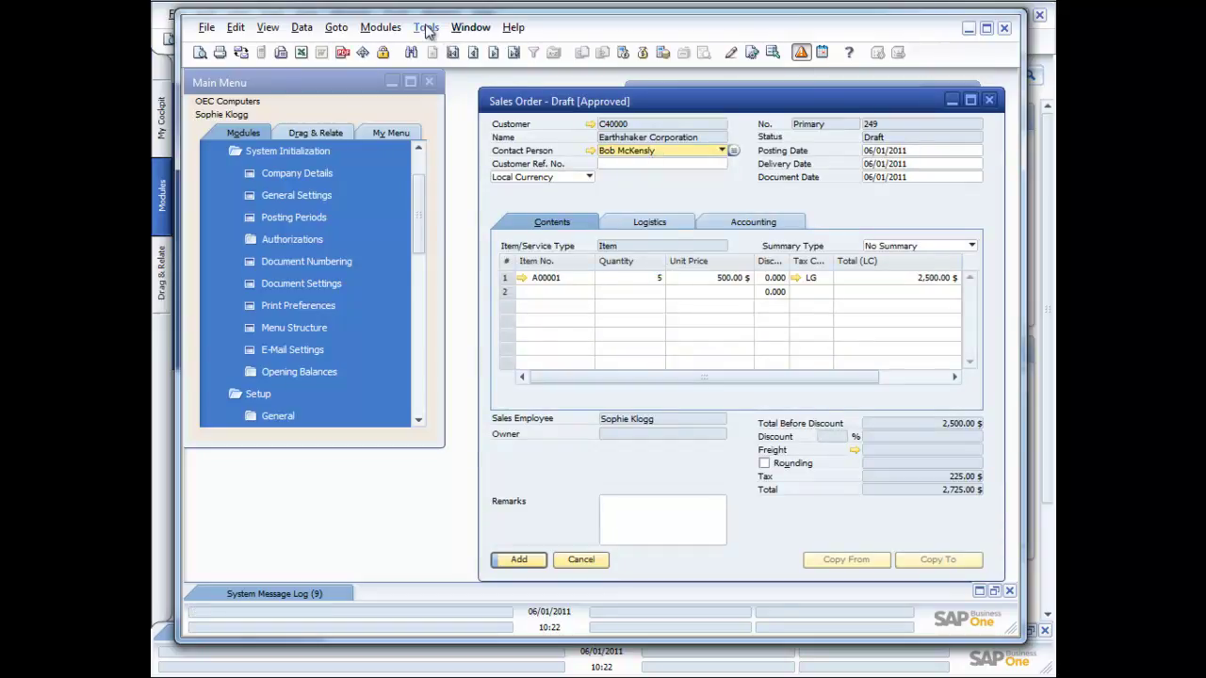
right_click(555, 464)
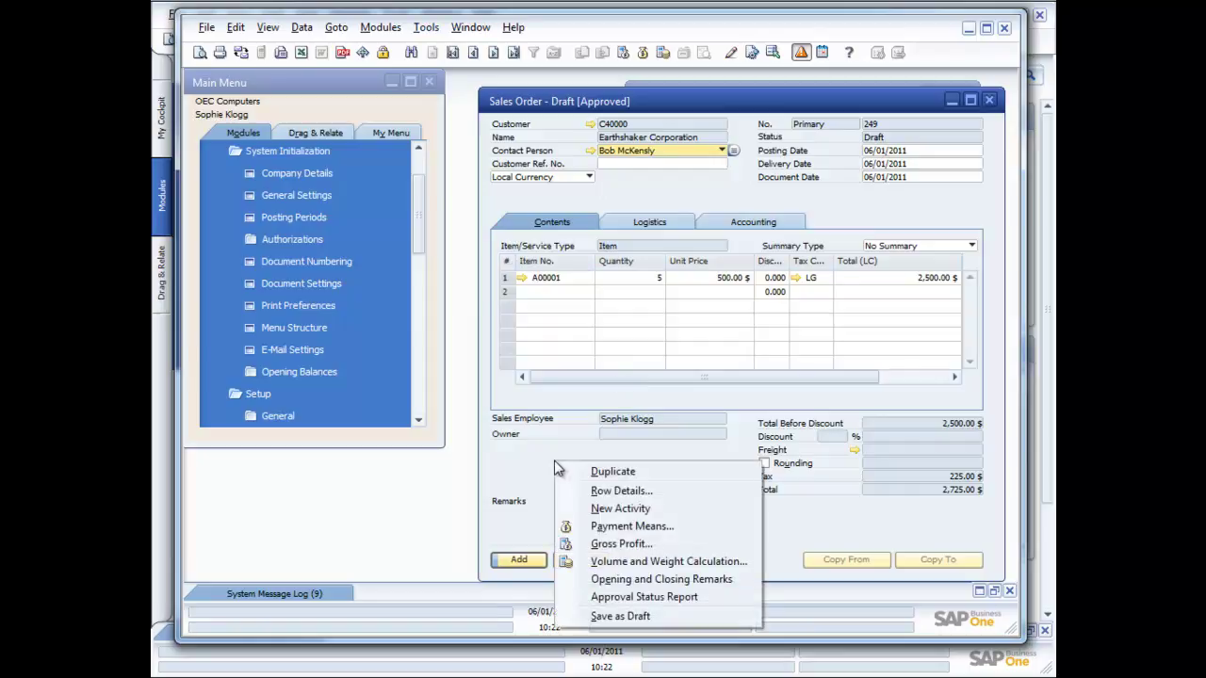
click(630, 597)
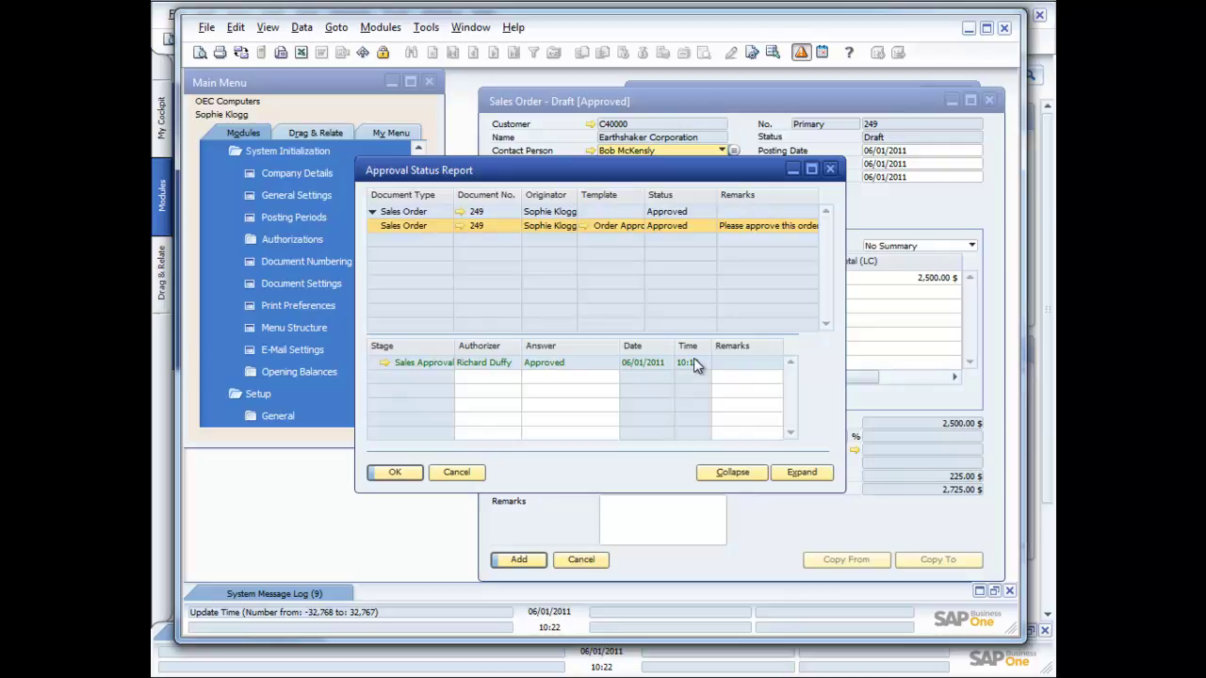
click(395, 472)
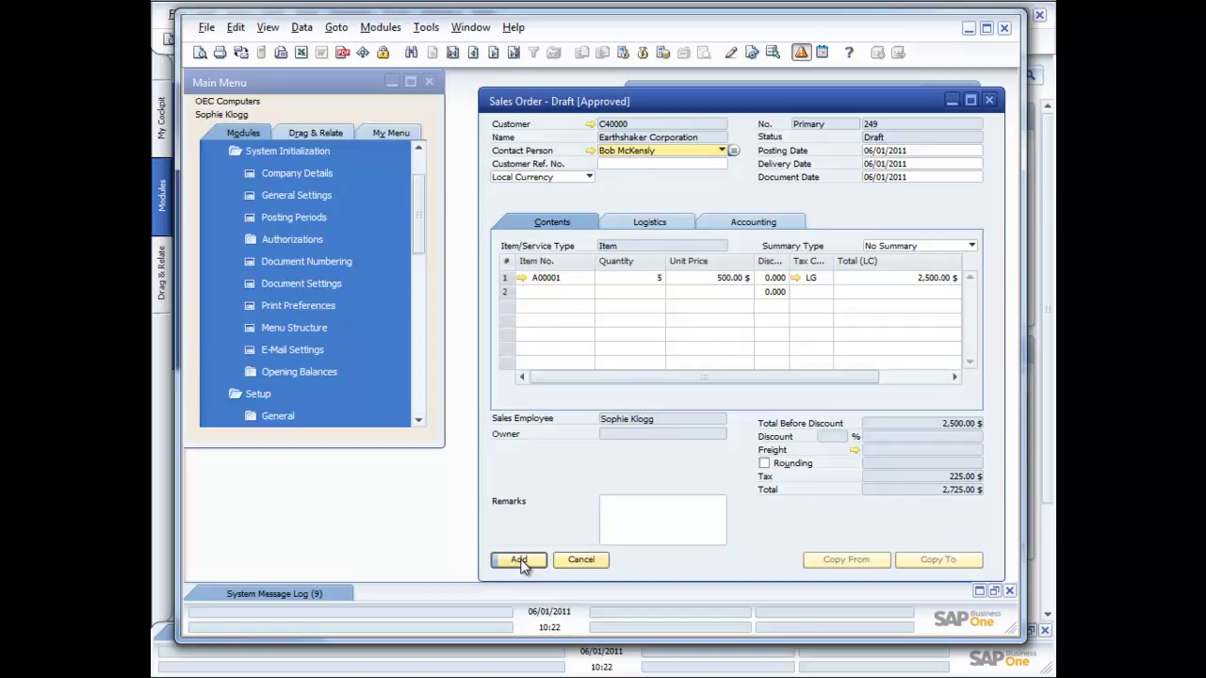
Add the draft as an actual sales order and close the Sales Order and Messages windows
click(520, 560)
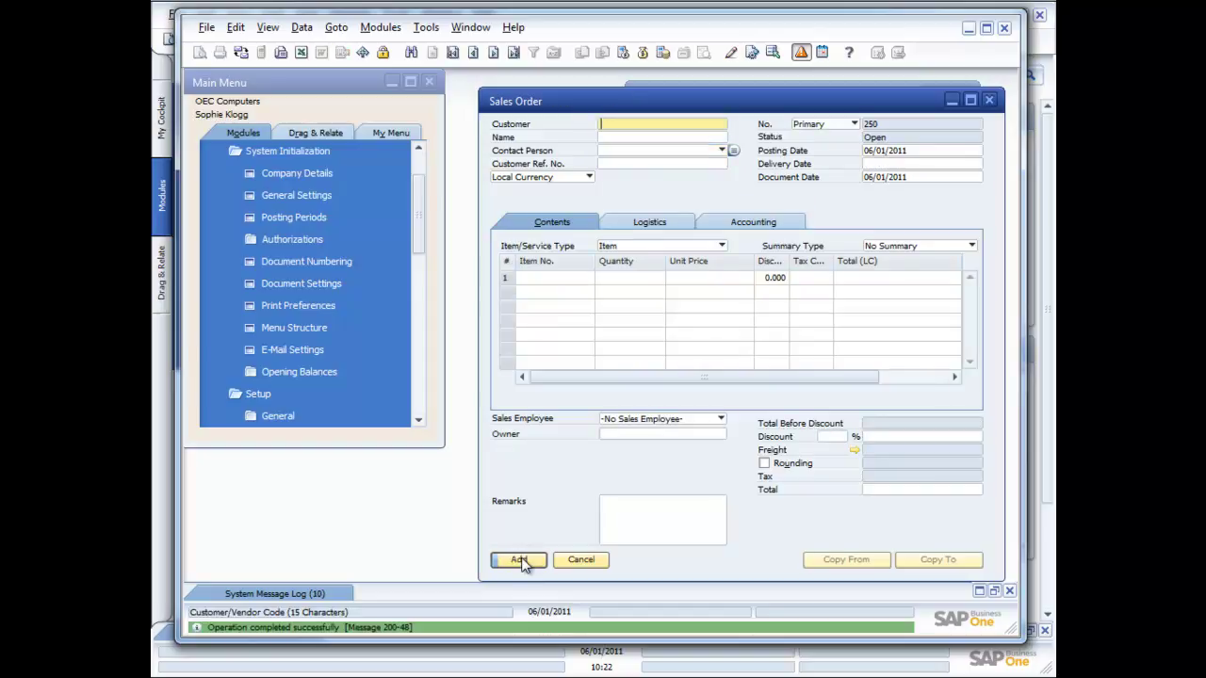
click(989, 100)
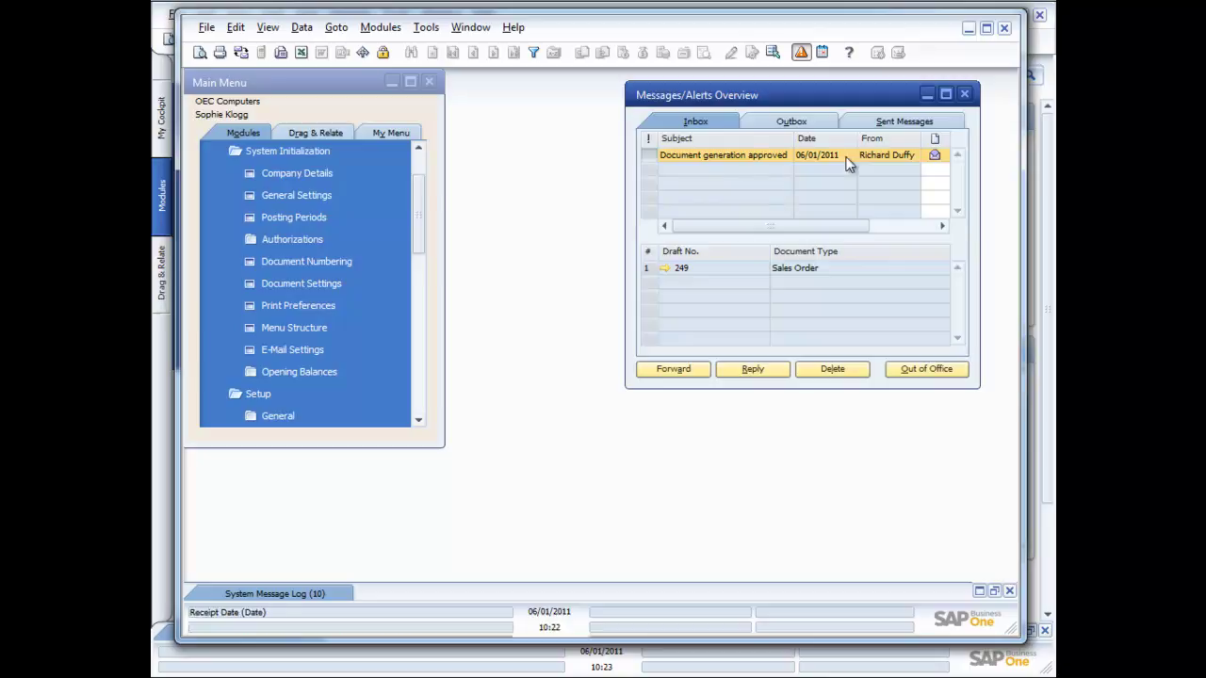
click(964, 93)
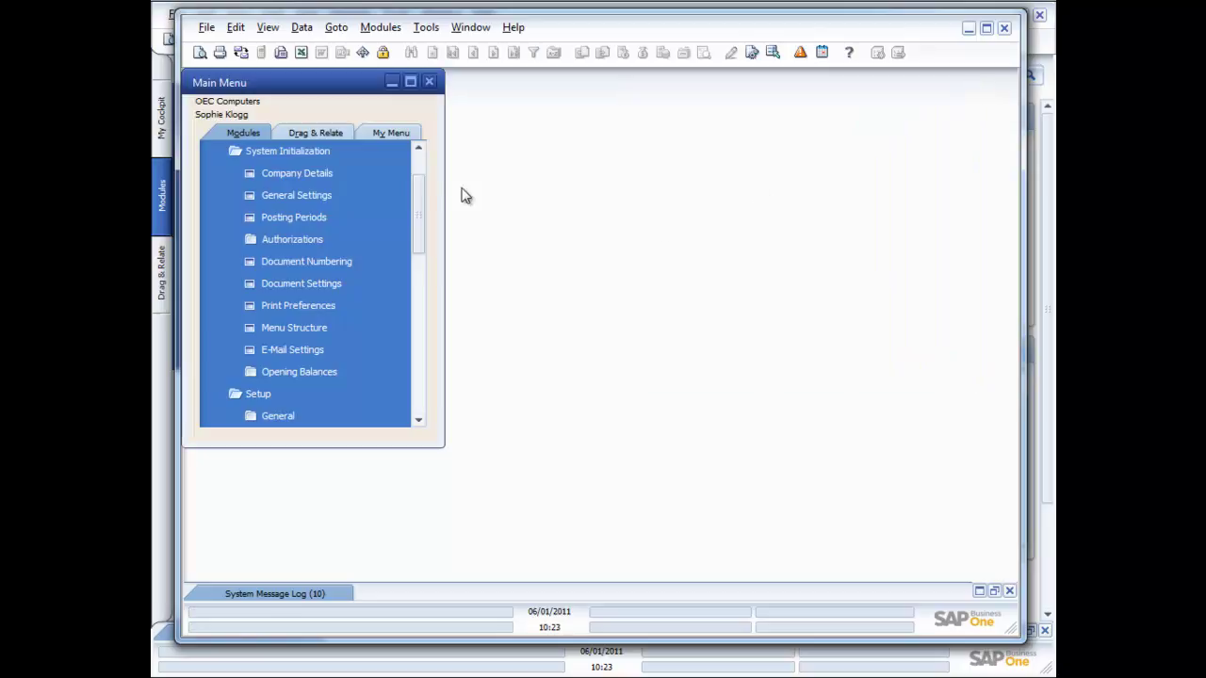
Expand and collapse the System Initialization and Setup folders in the Administration menu
click(301, 154)
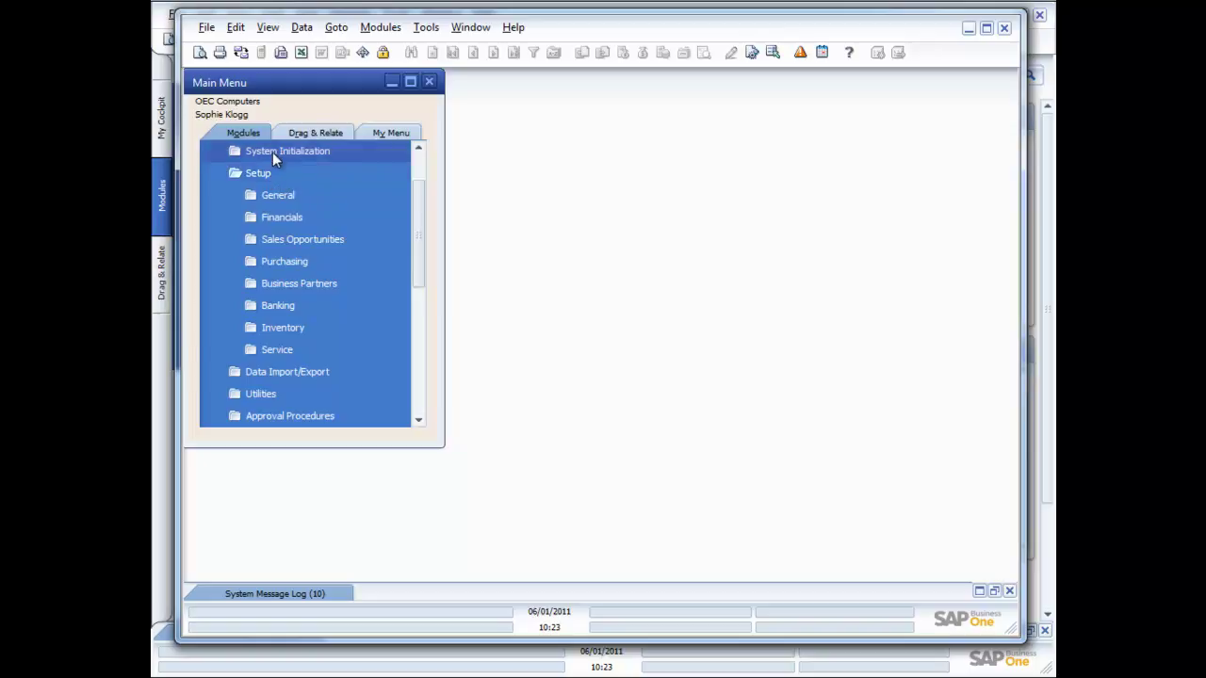
click(272, 154)
click(272, 152)
click(260, 173)
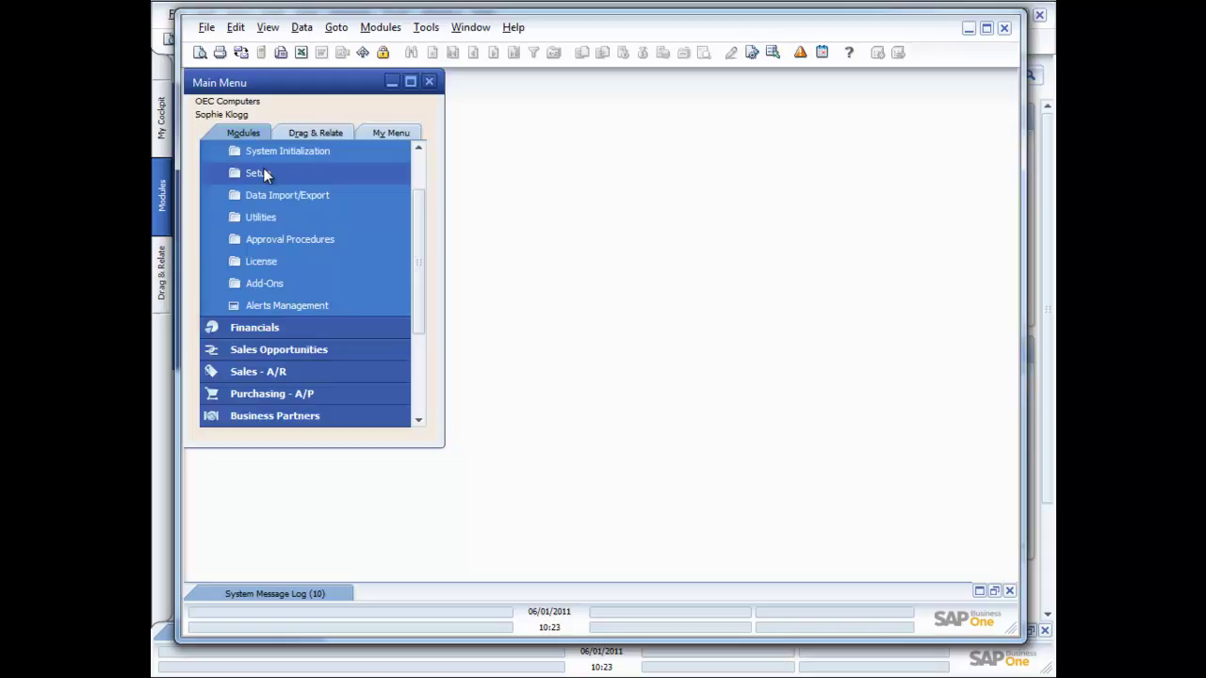
click(272, 148)
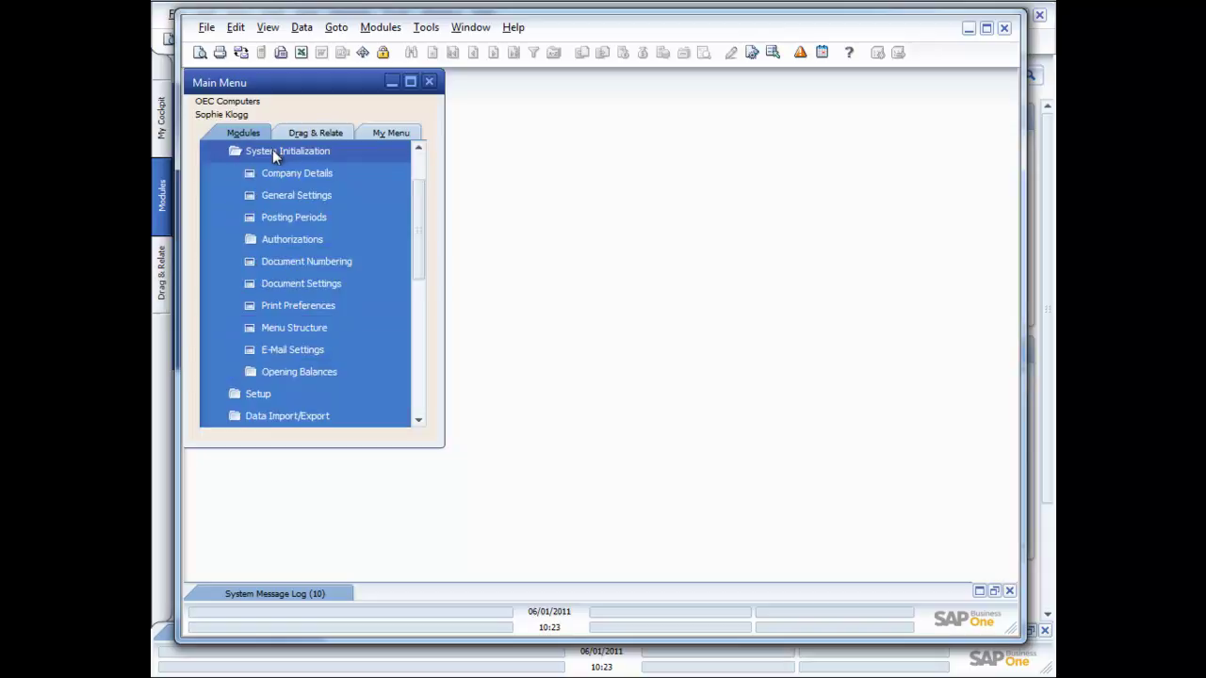
click(266, 152)
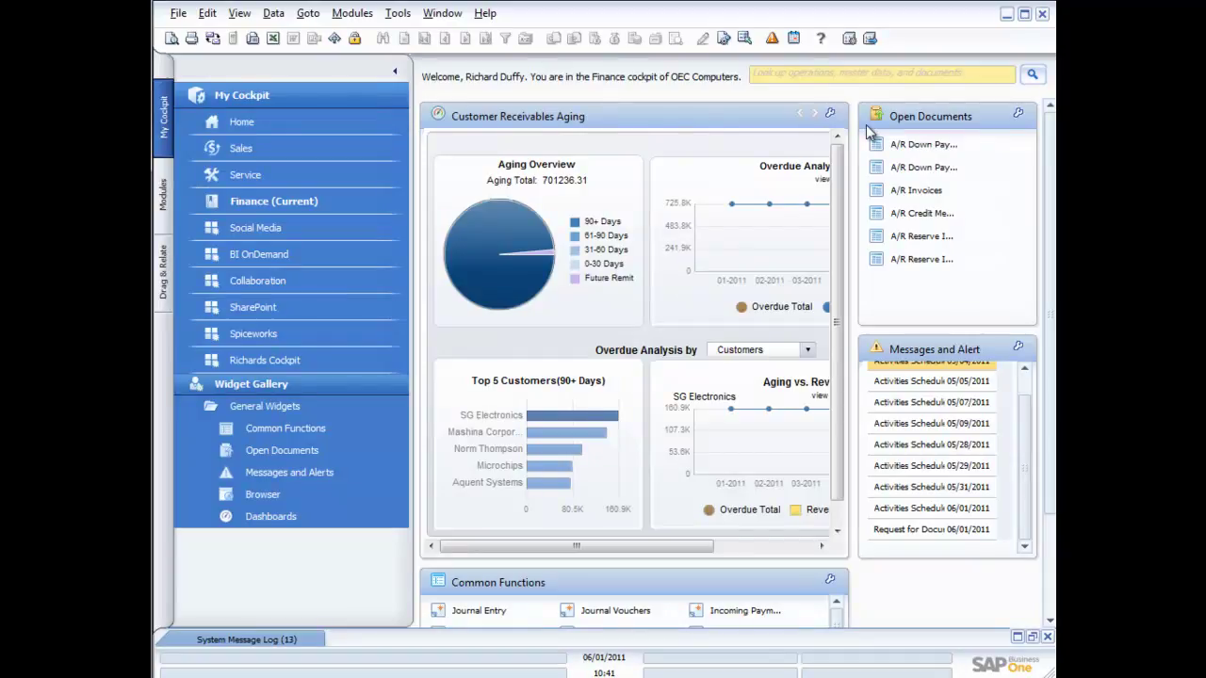
In the other user's session, start an A/R invoice for customer C20000
key(alt+Tab)
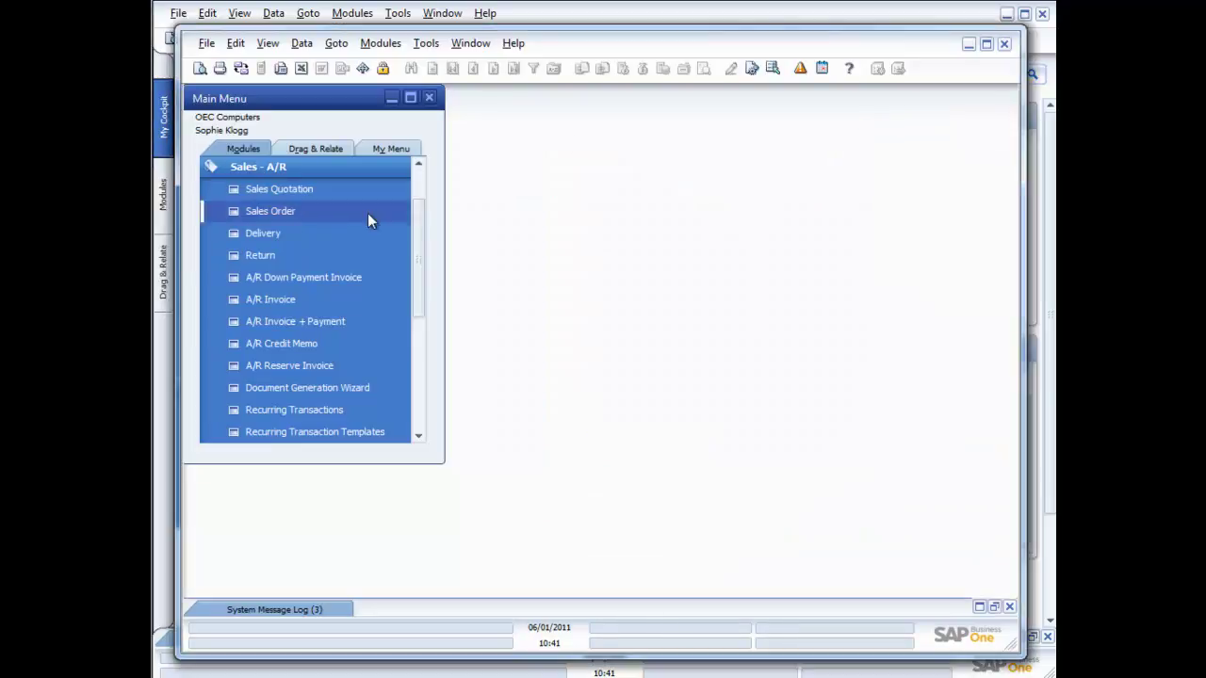
click(294, 300)
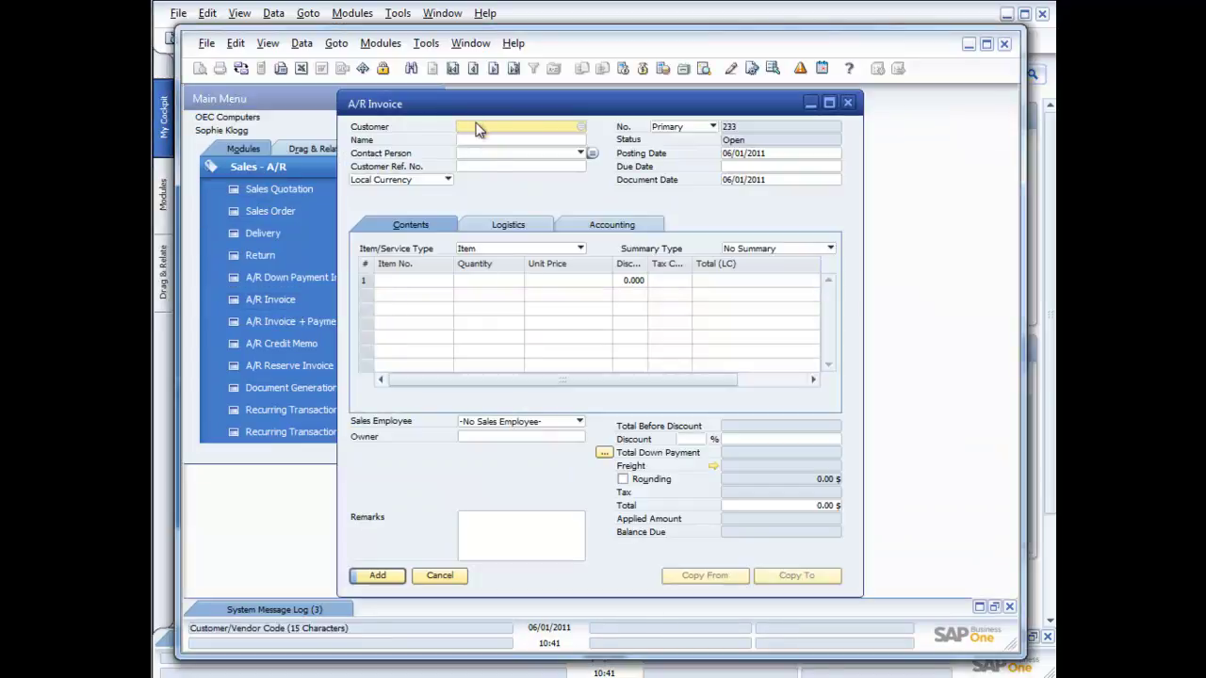
click(583, 128)
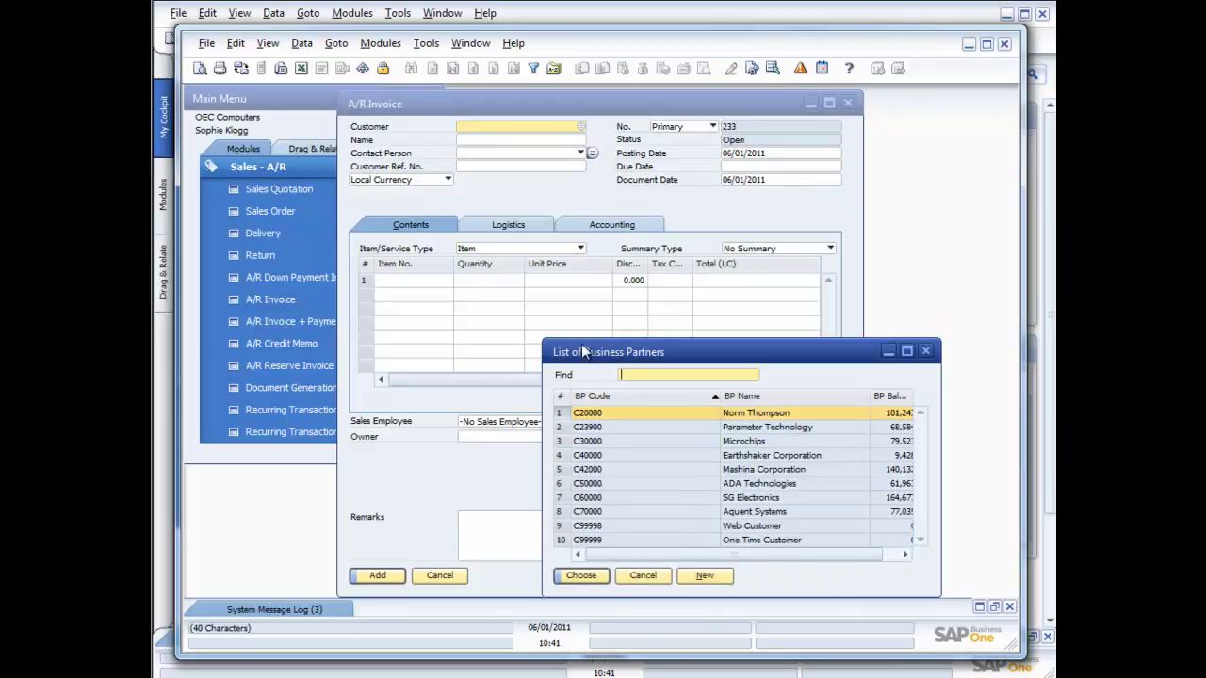
double_click(688, 415)
Invoice 5 of item A00002 with a 15% discount and submit the invoice
click(413, 280)
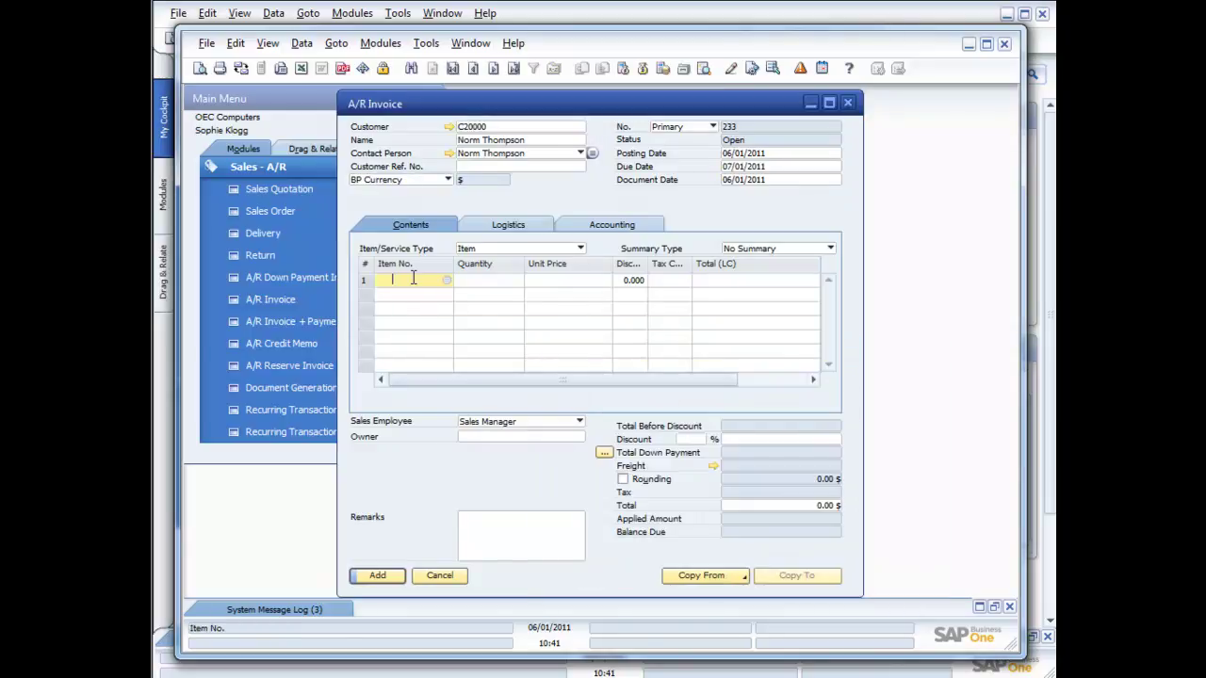
key(Tab)
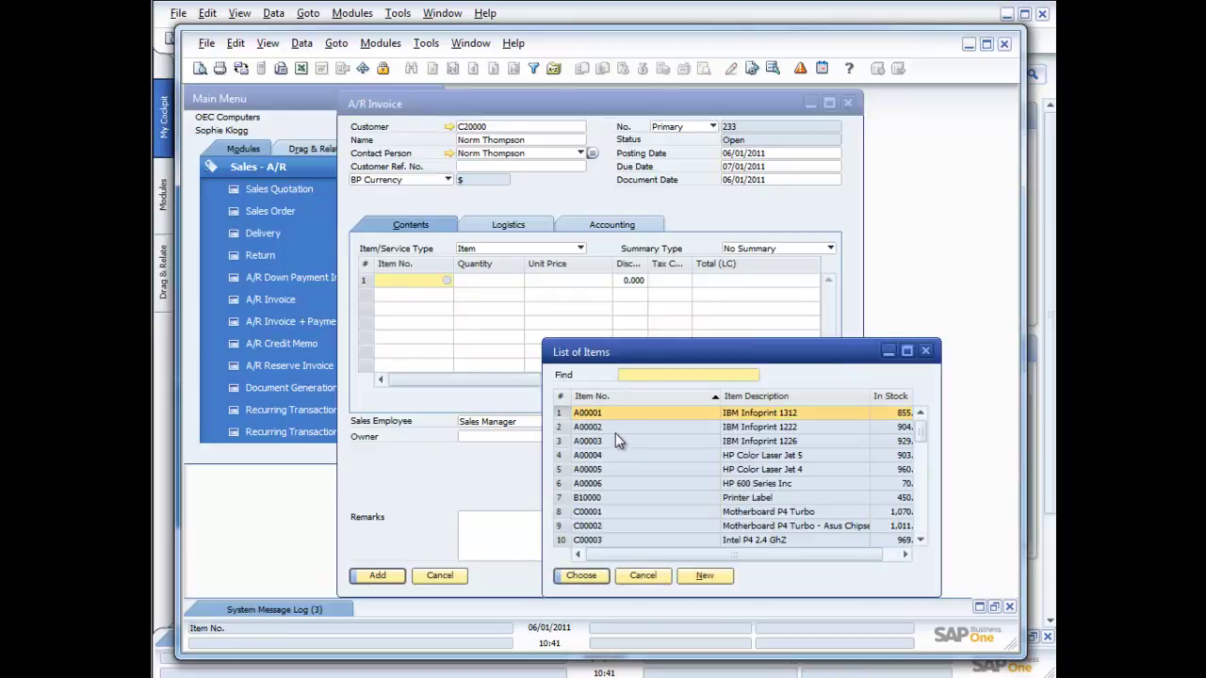
double_click(613, 431)
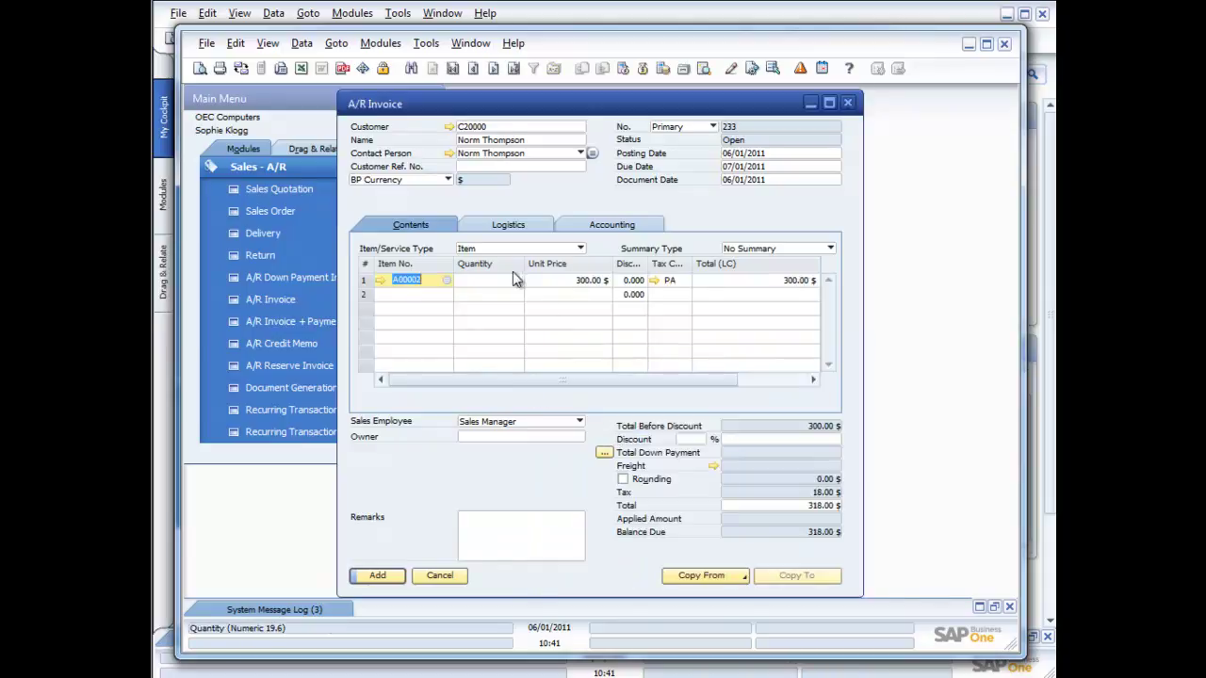
click(511, 281)
text(5)
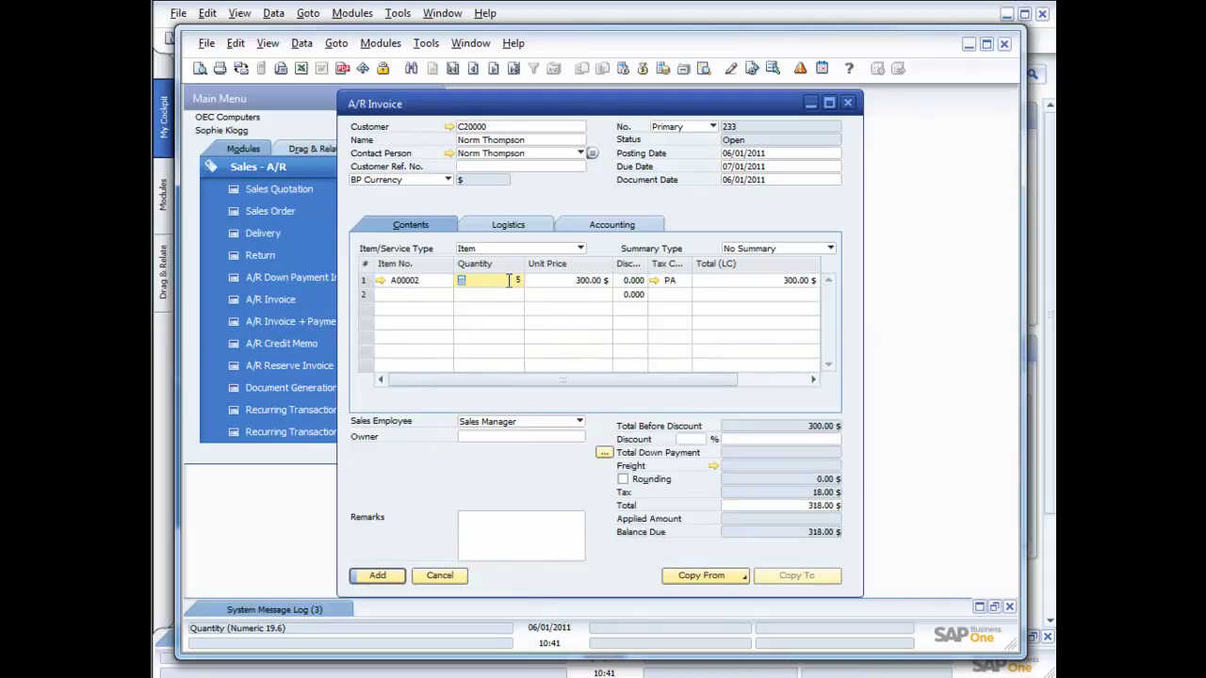
key(Tab)
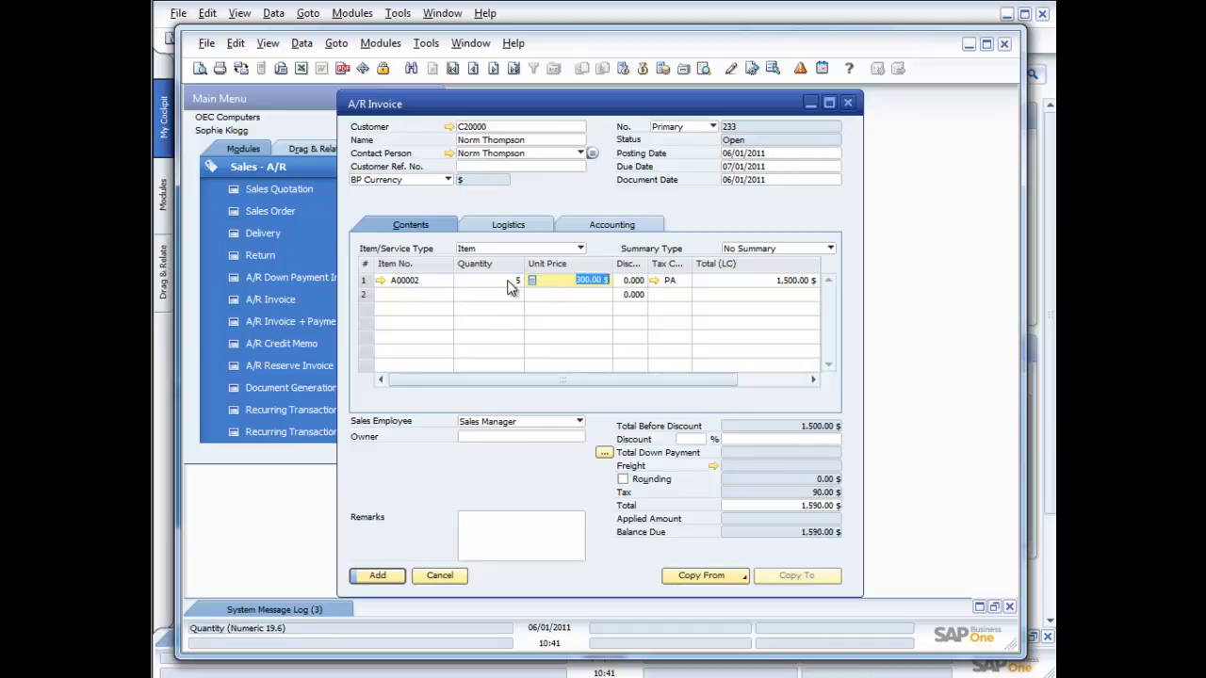
click(693, 439)
text(15)
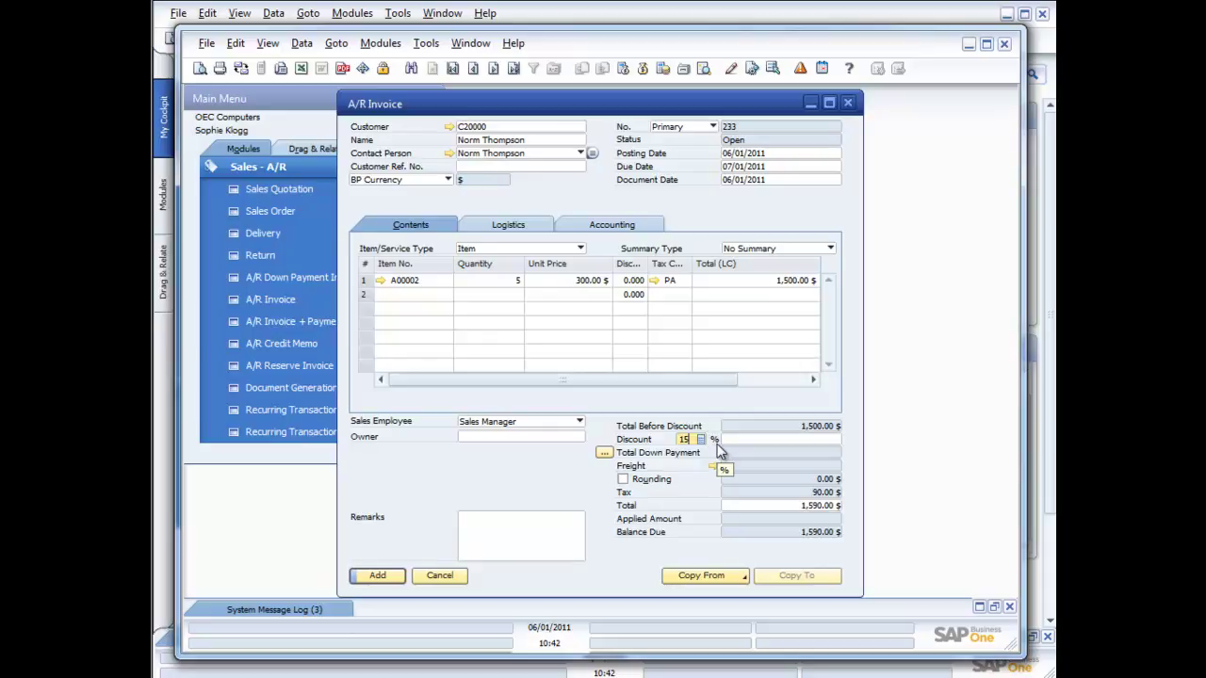
click(387, 577)
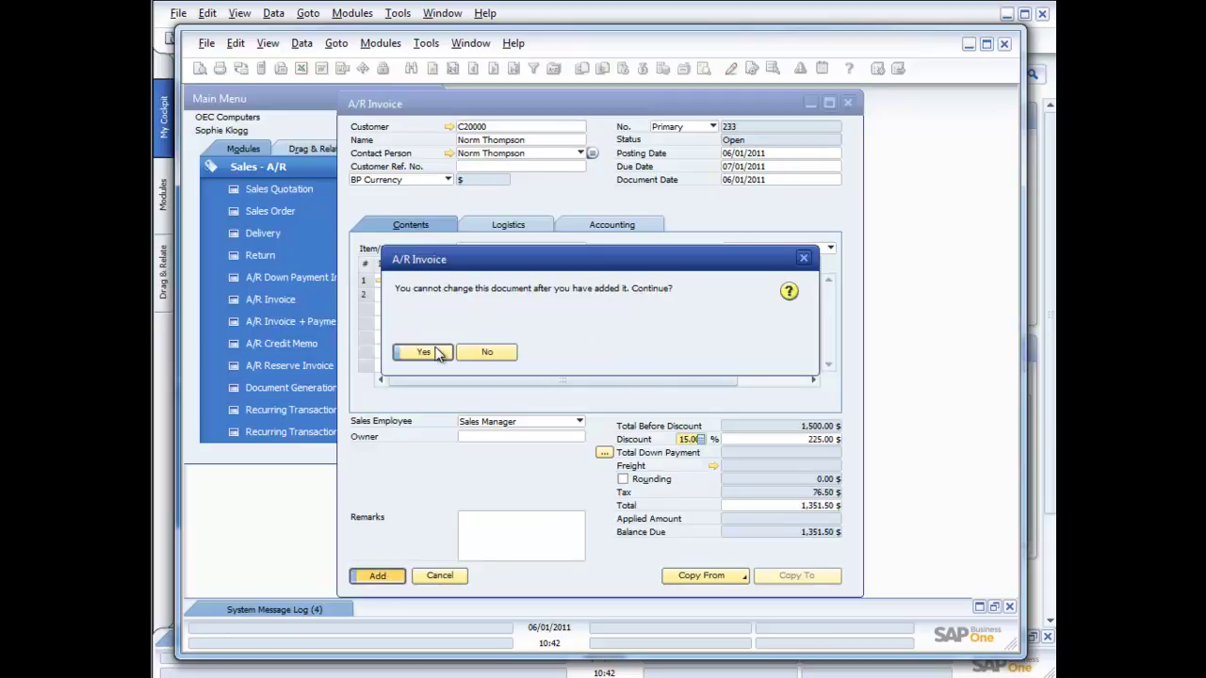
Add A/R invoice 233, then open it from the Deviation from Discount (in %) alert
click(430, 349)
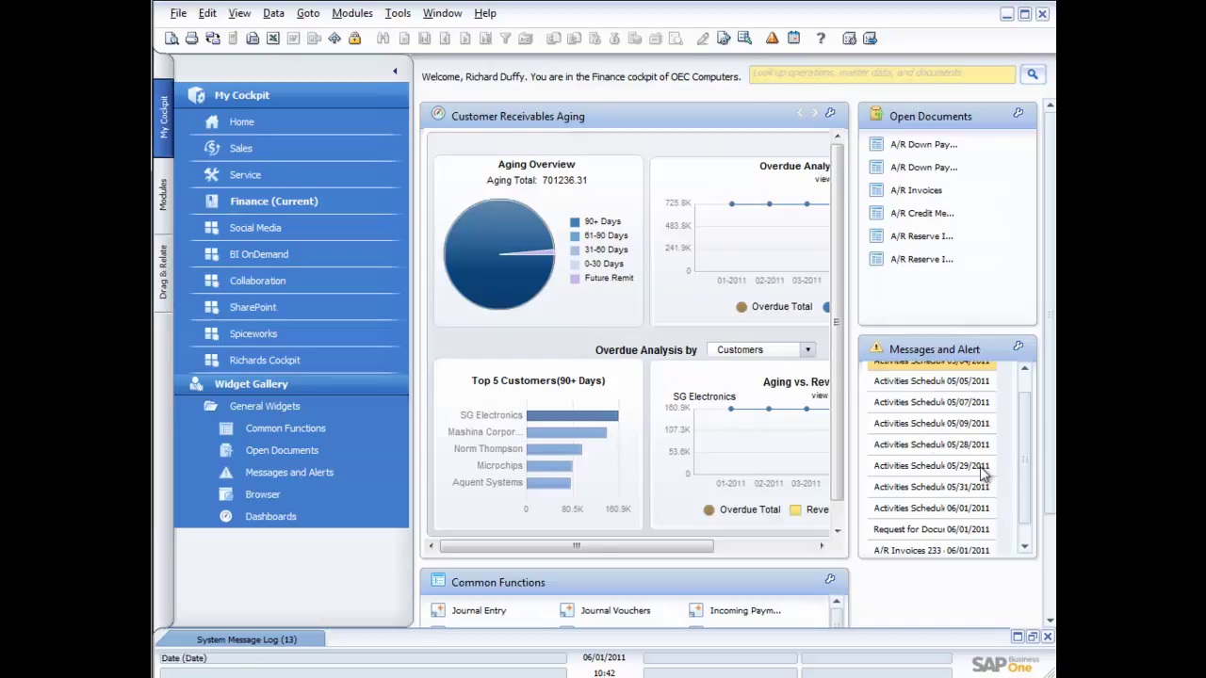
mouse_move(1024, 481)
mouse_down()
mouse_move(1030, 526)
mouse_move(1023, 410)
mouse_move(1028, 474)
mouse_up()
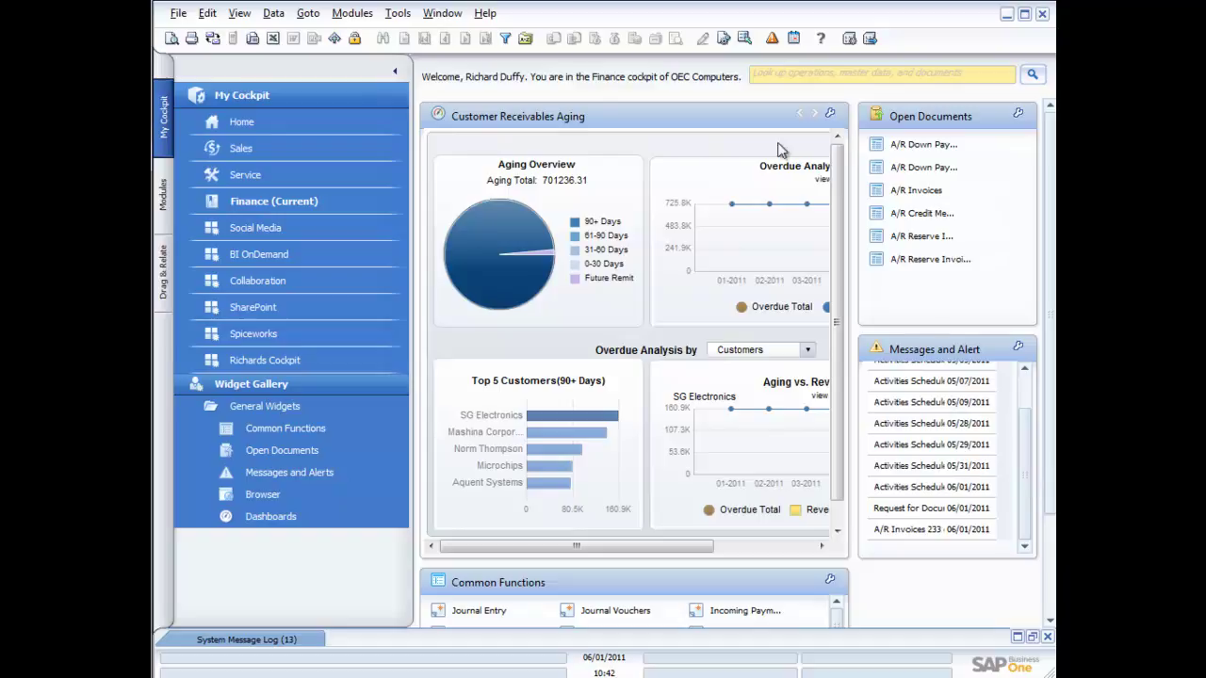
click(773, 42)
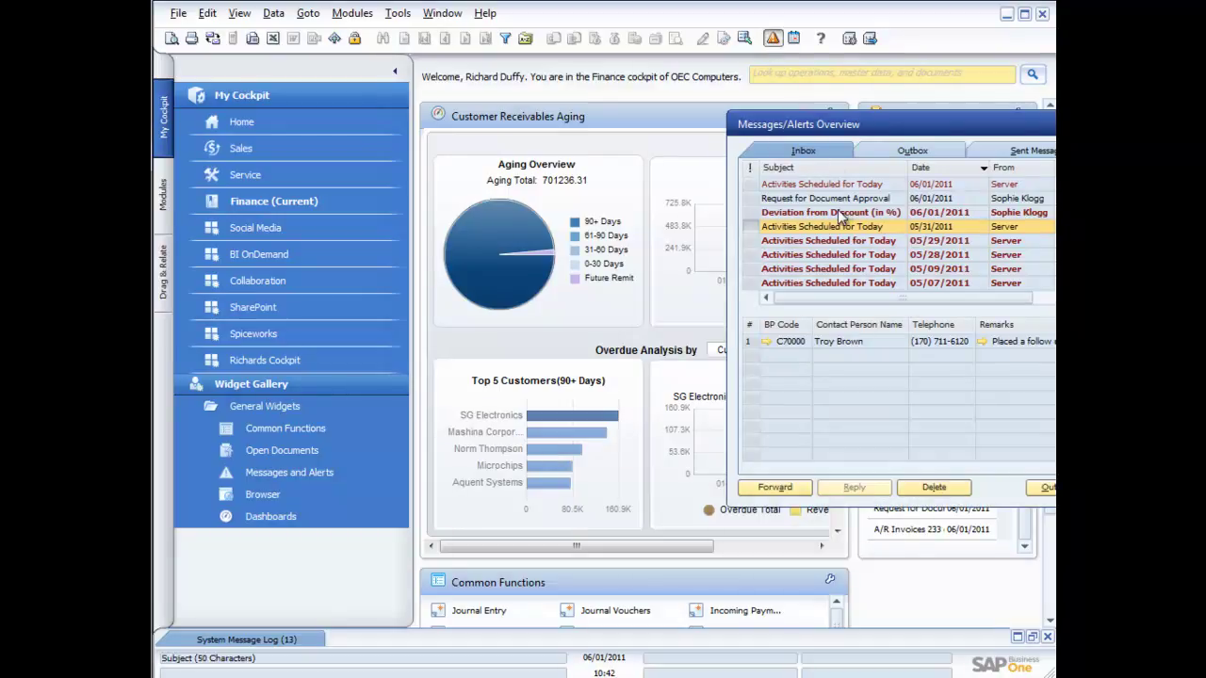
drag(816, 123, 705, 95)
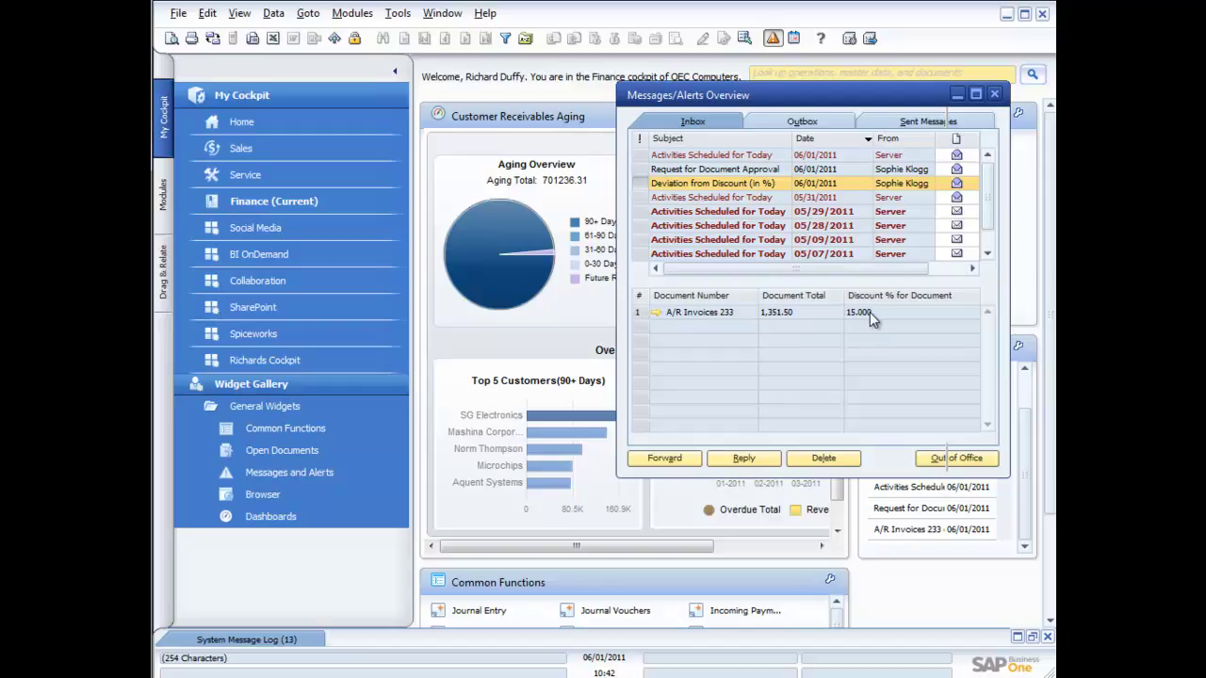
click(657, 312)
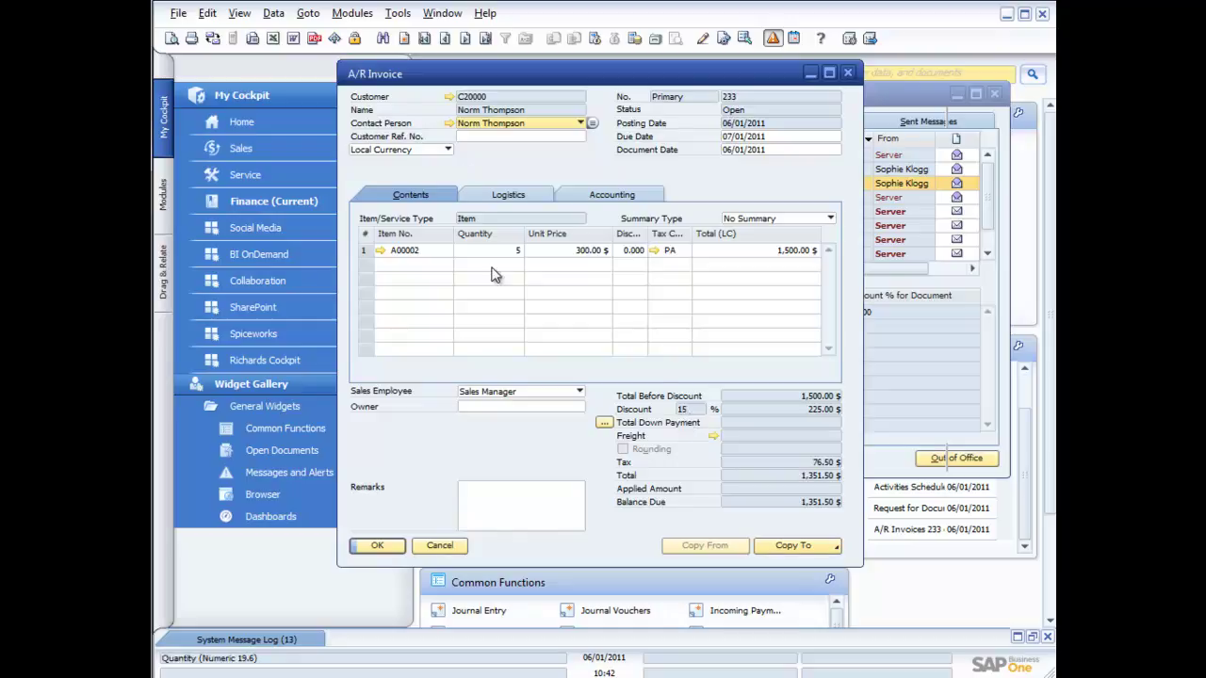
Check invoice 233's gross profit (515.24 $, profit 67.816), then close the invoice
right_click(581, 250)
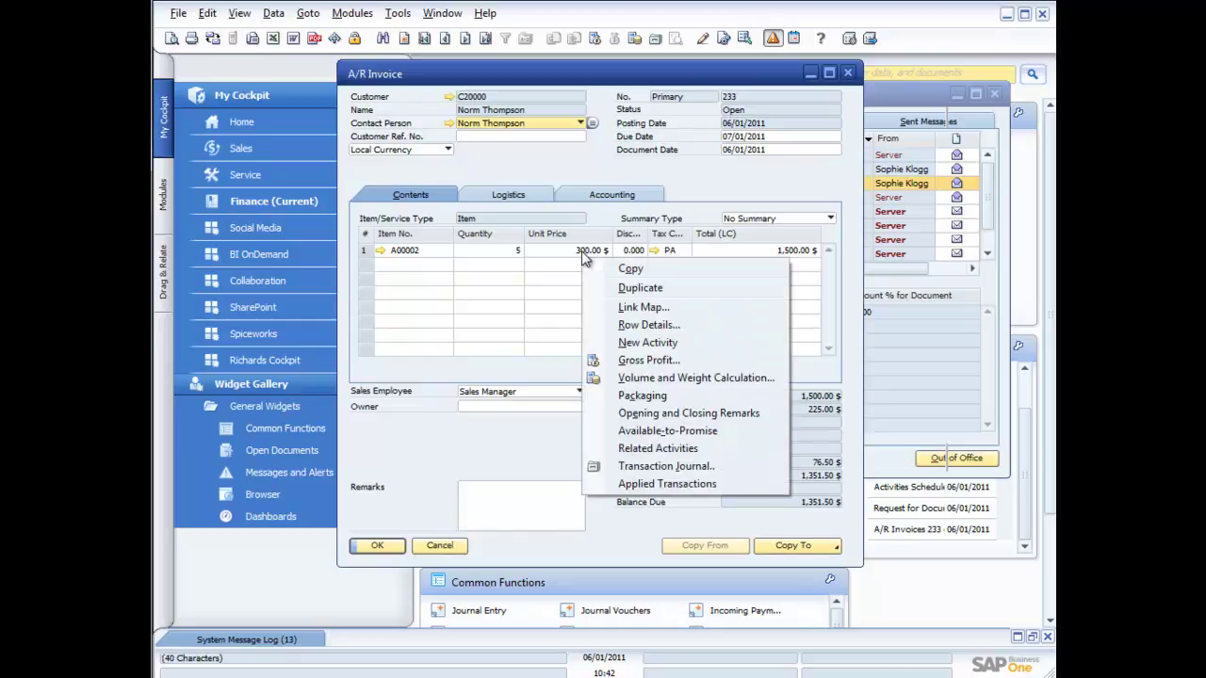
click(637, 362)
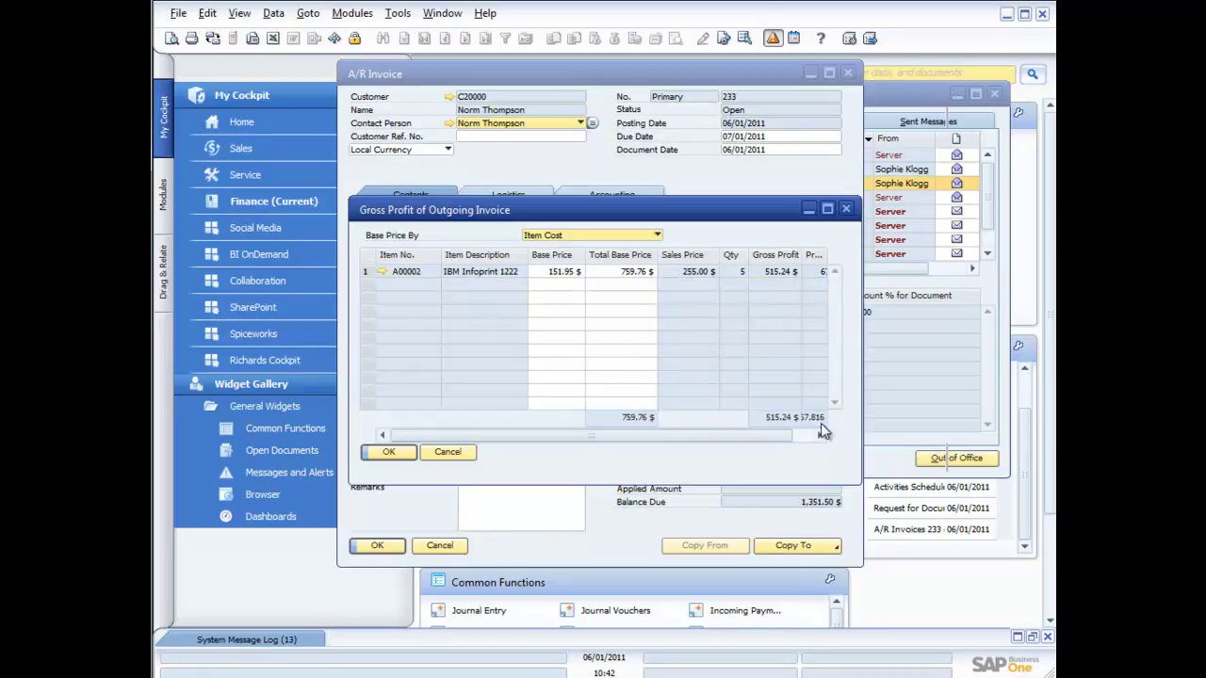
drag(777, 439, 797, 439)
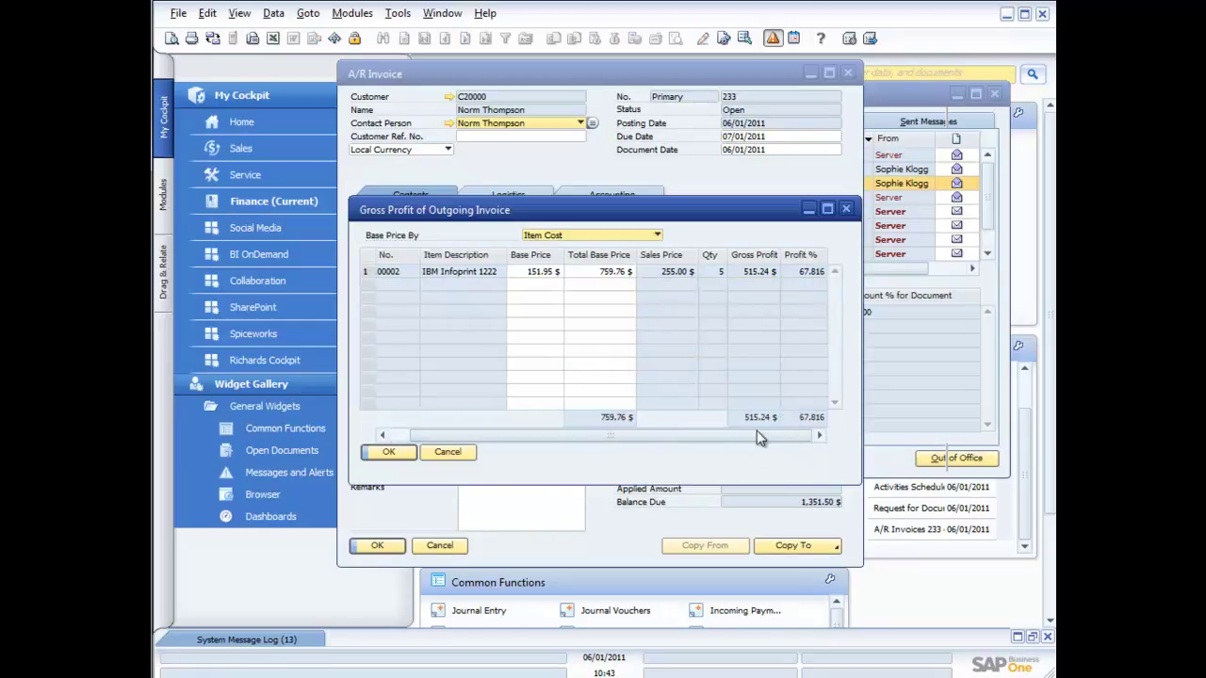
drag(710, 435, 673, 442)
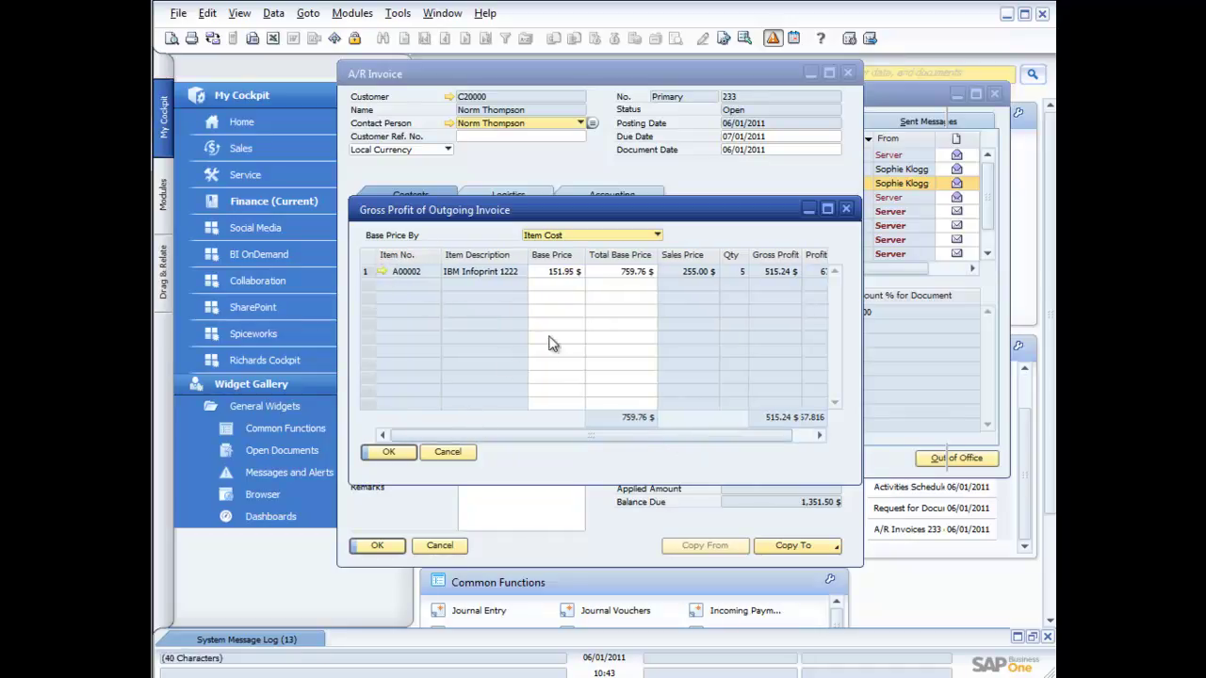
click(453, 451)
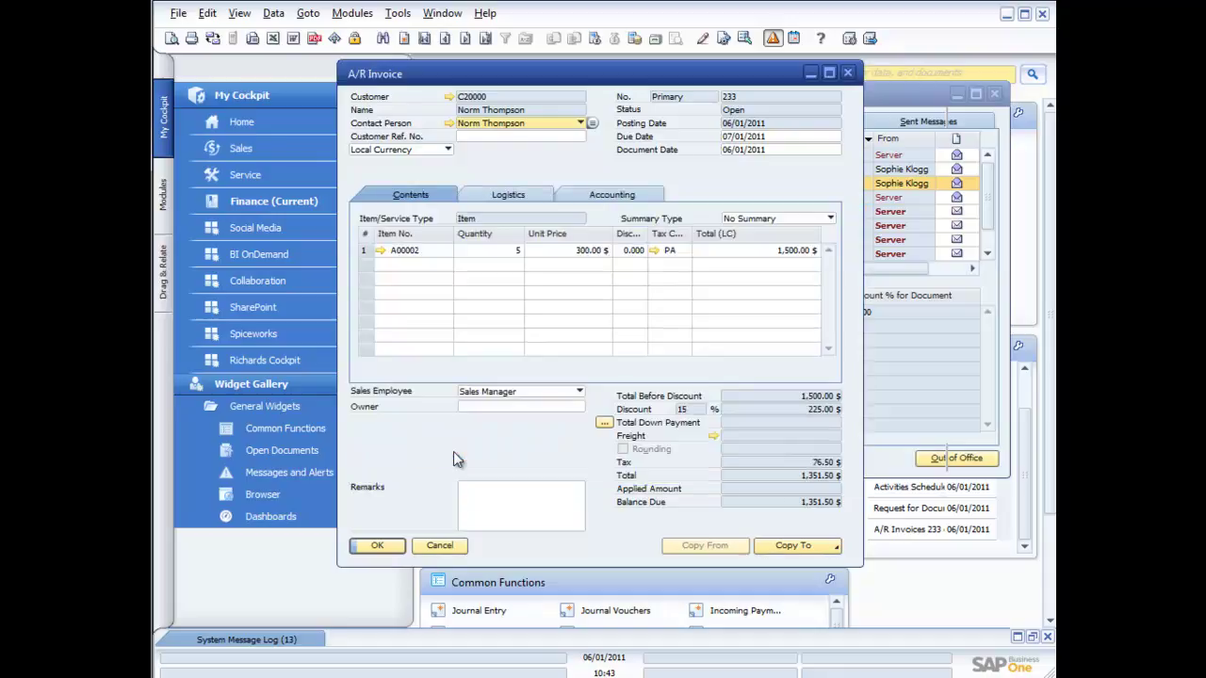
click(440, 546)
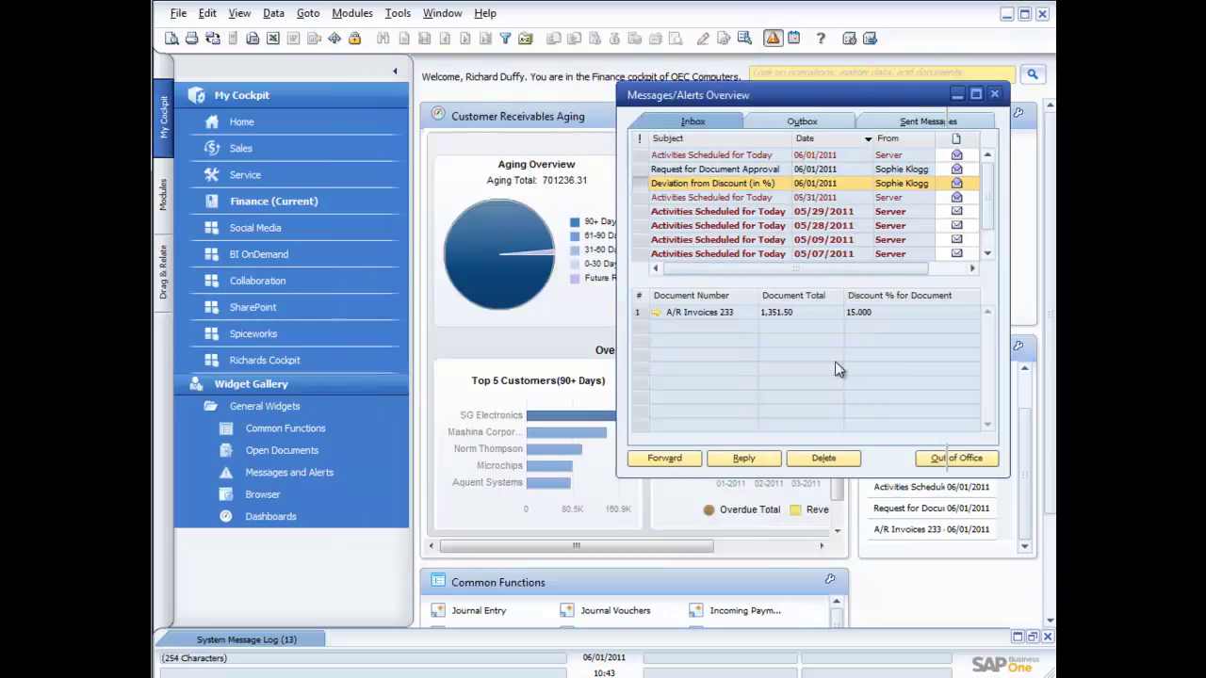
Close Messages/Alerts Overview and show the Administration folders in the Modules pane
click(994, 94)
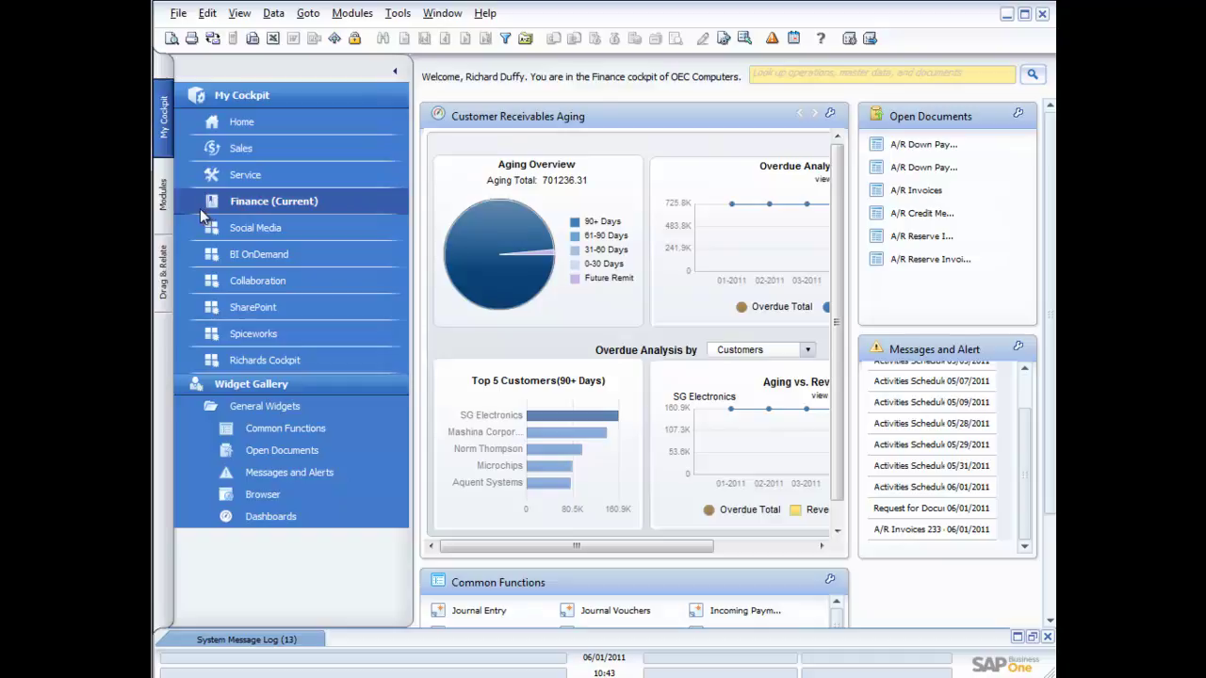
click(164, 203)
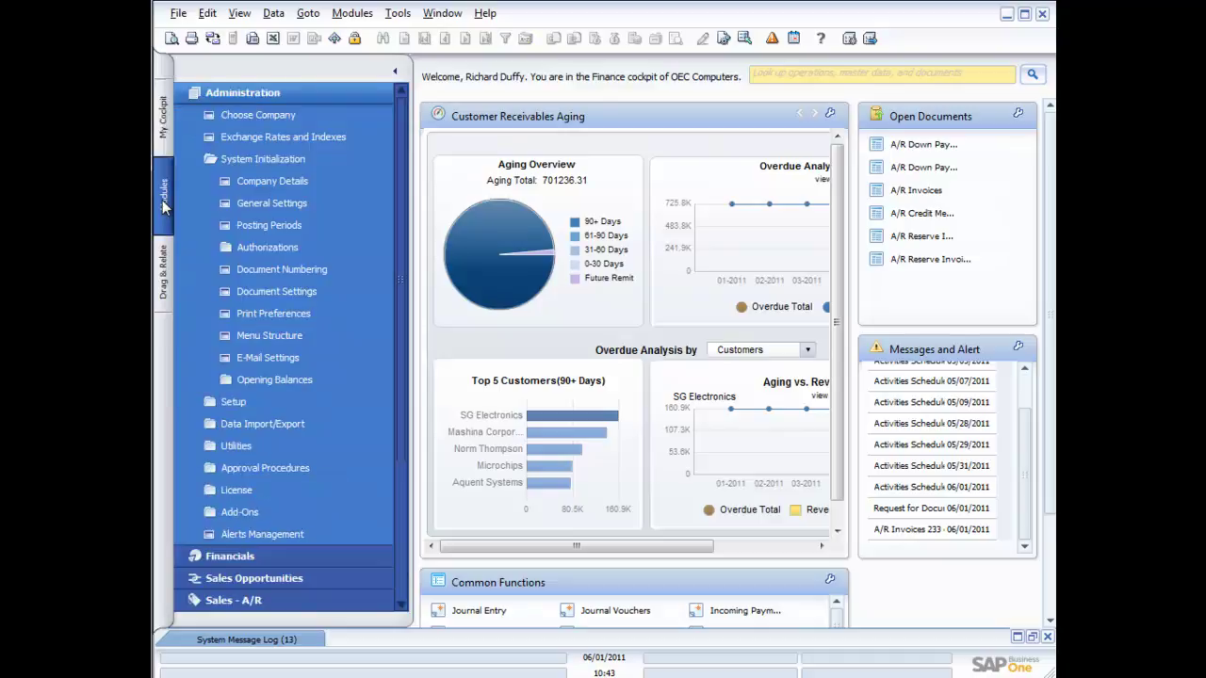
click(292, 162)
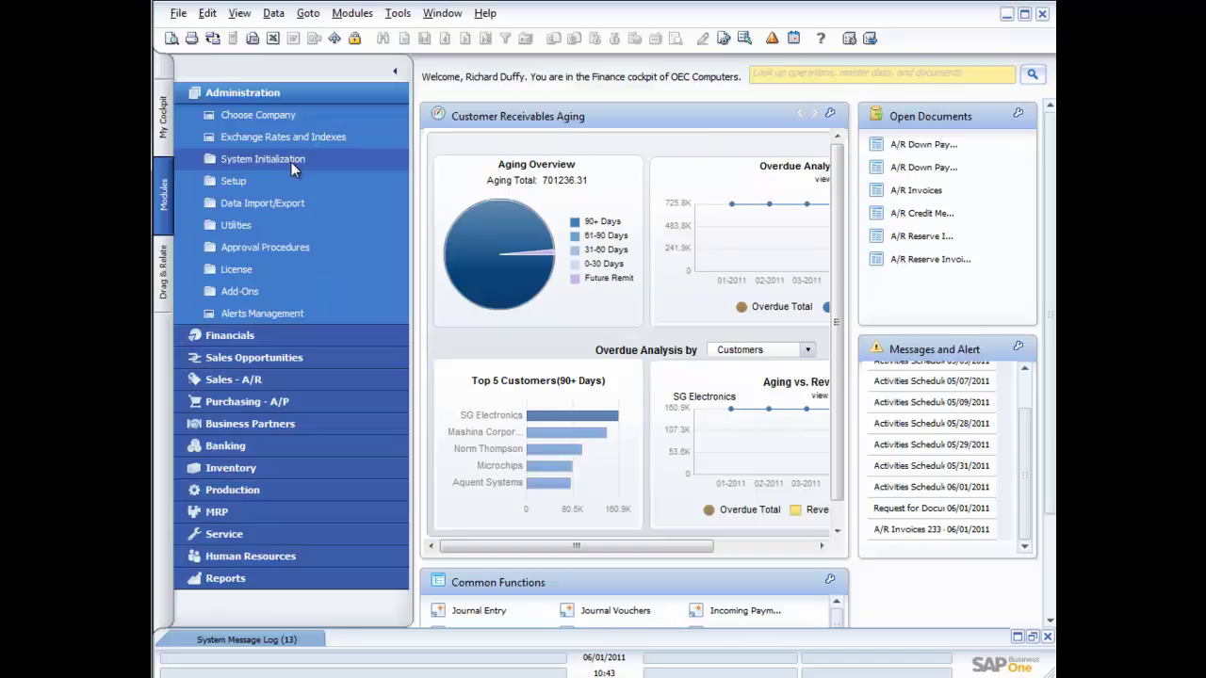
click(280, 93)
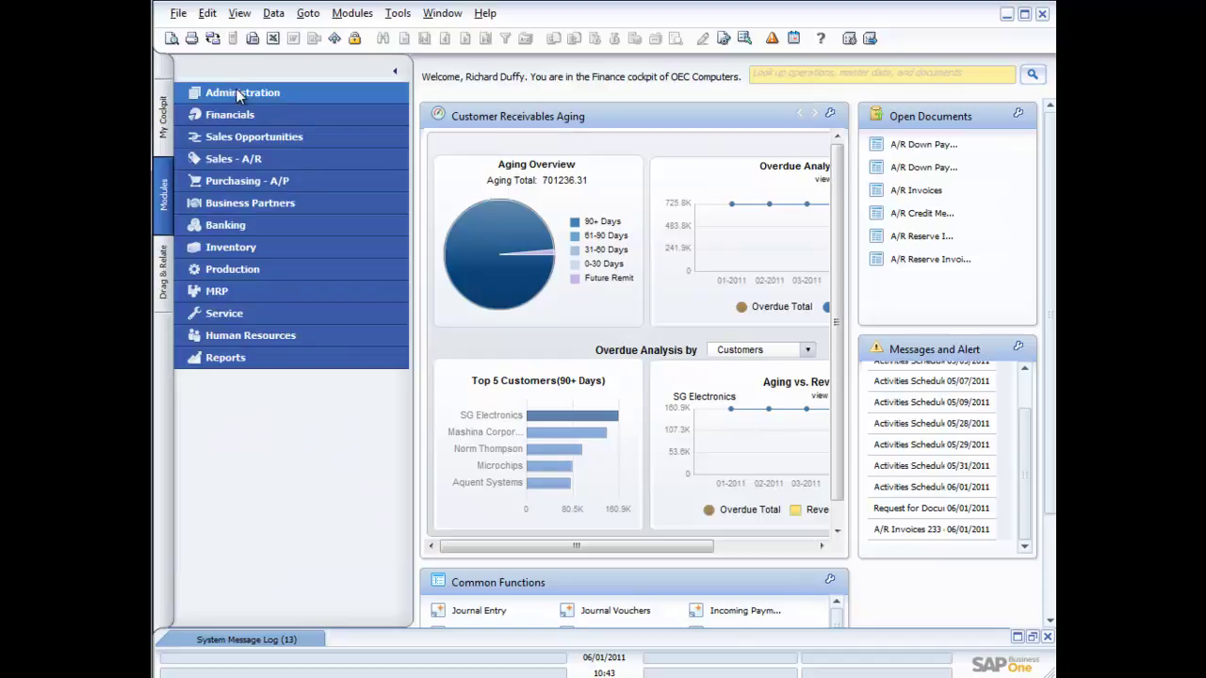
click(239, 95)
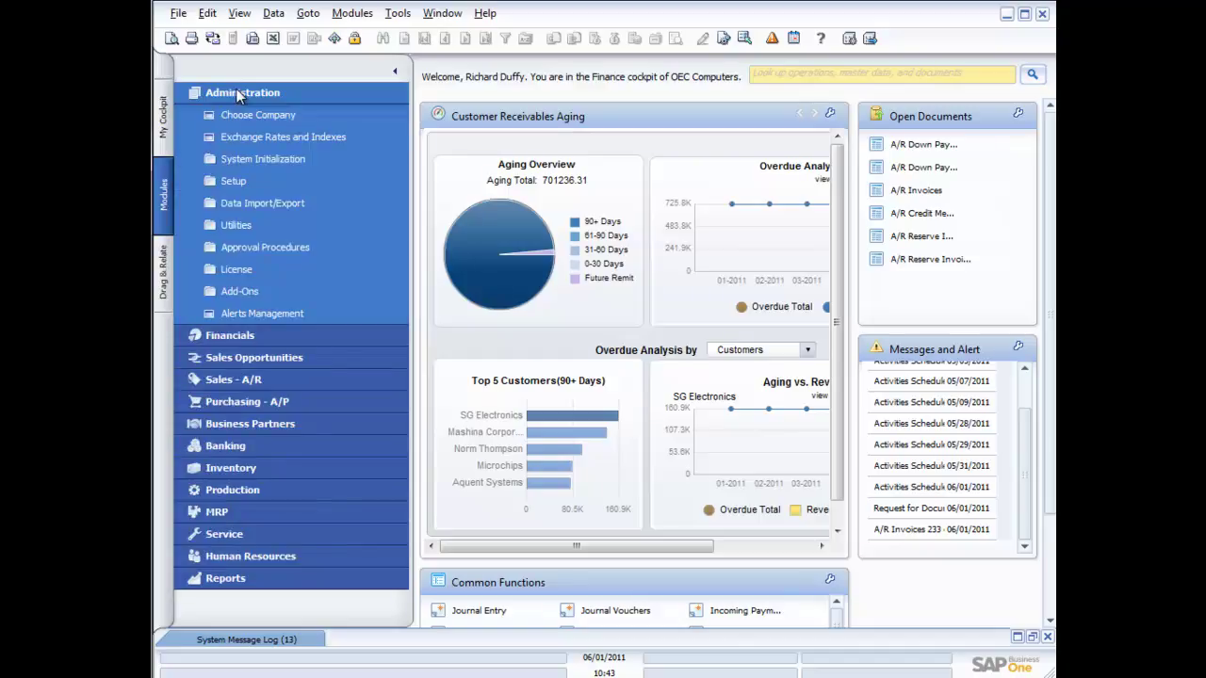
Inspect the Deviation from Discount (in %) alert's 5.000% threshold, recipients and document types, then cancel
click(248, 314)
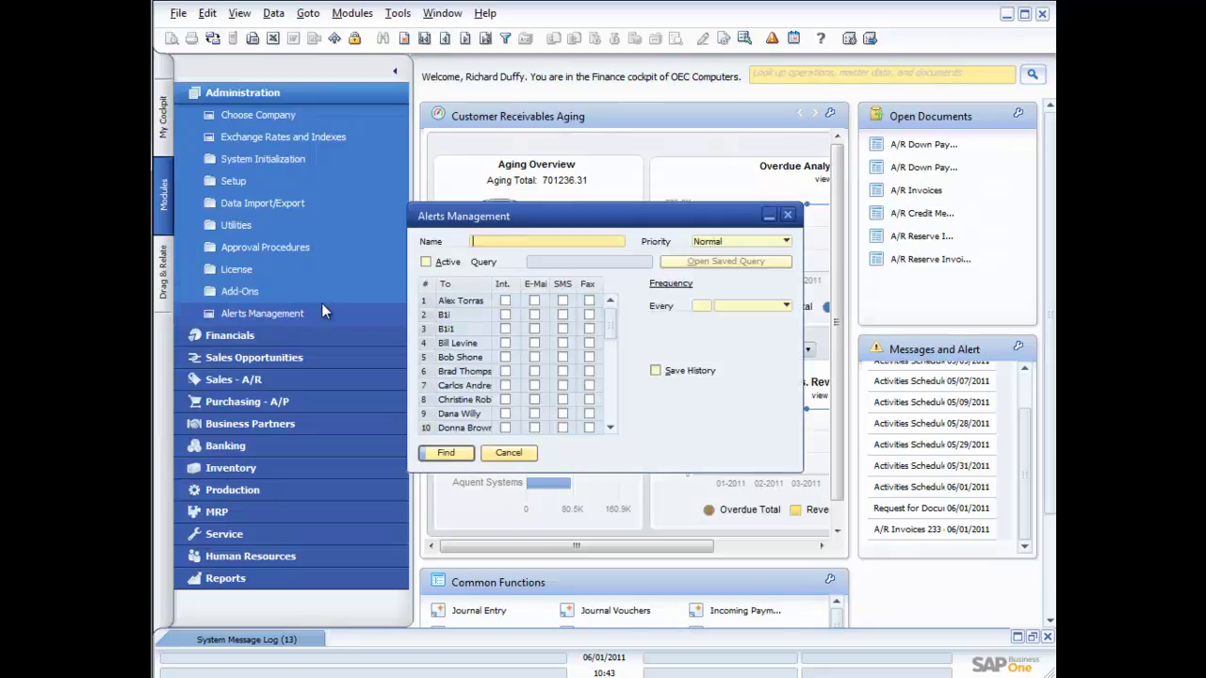
click(425, 39)
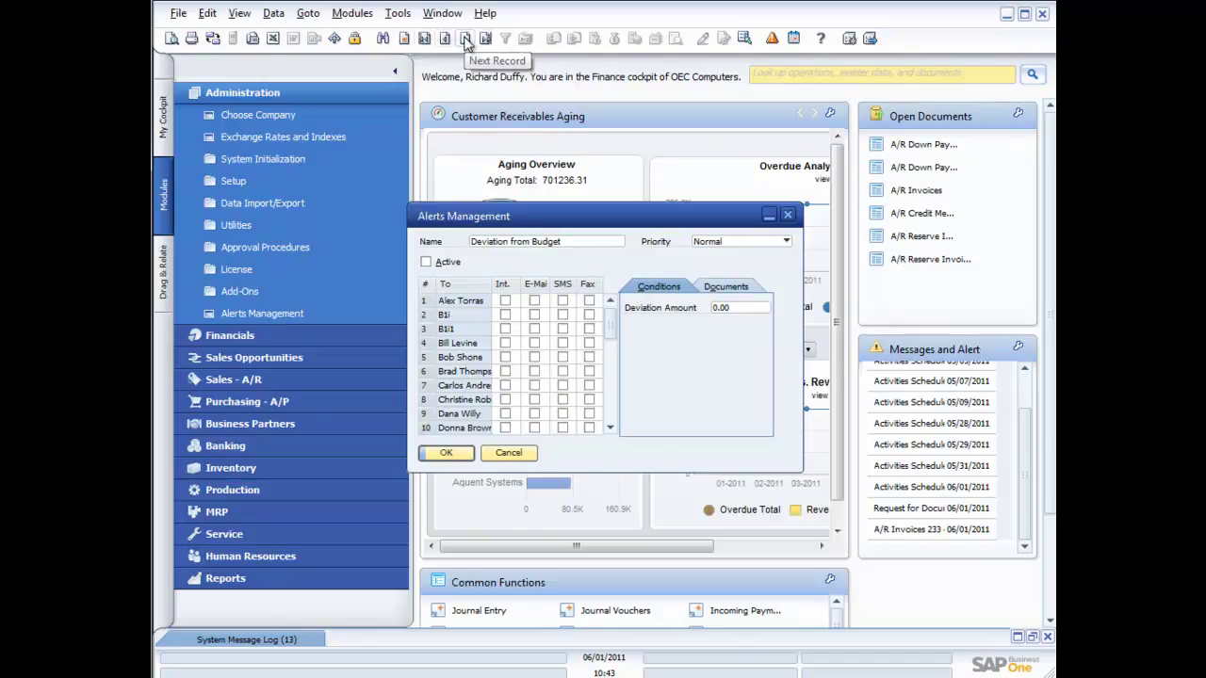
click(466, 39)
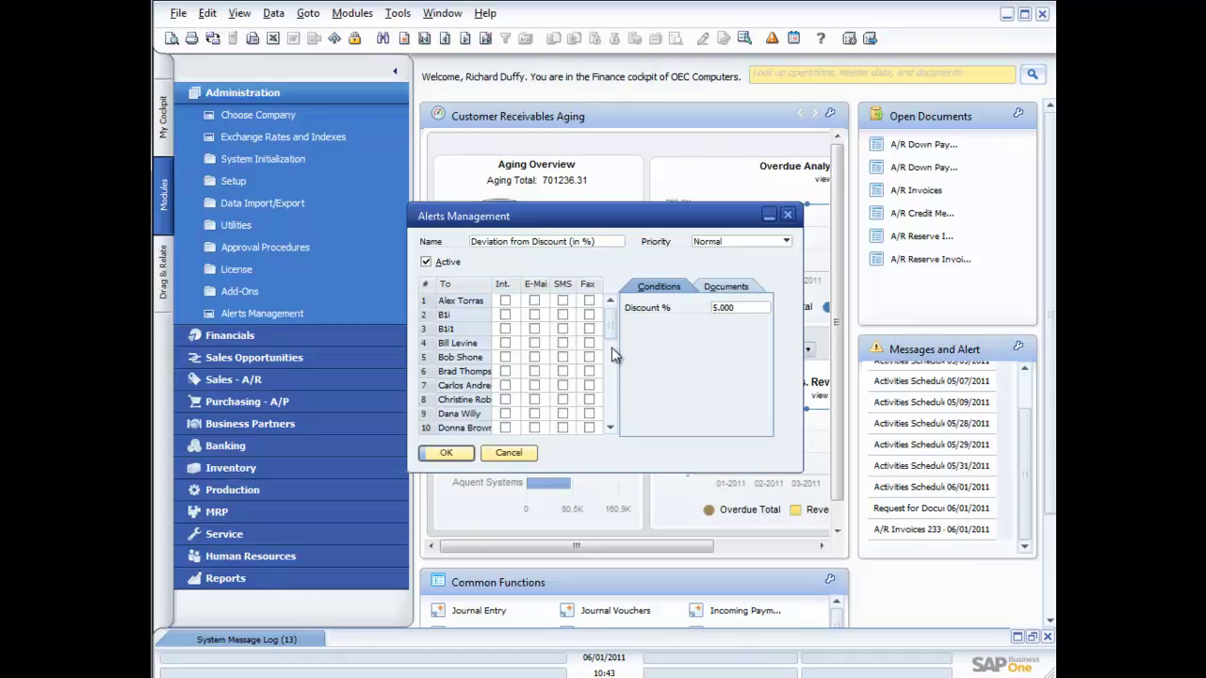
drag(611, 329, 609, 409)
click(502, 359)
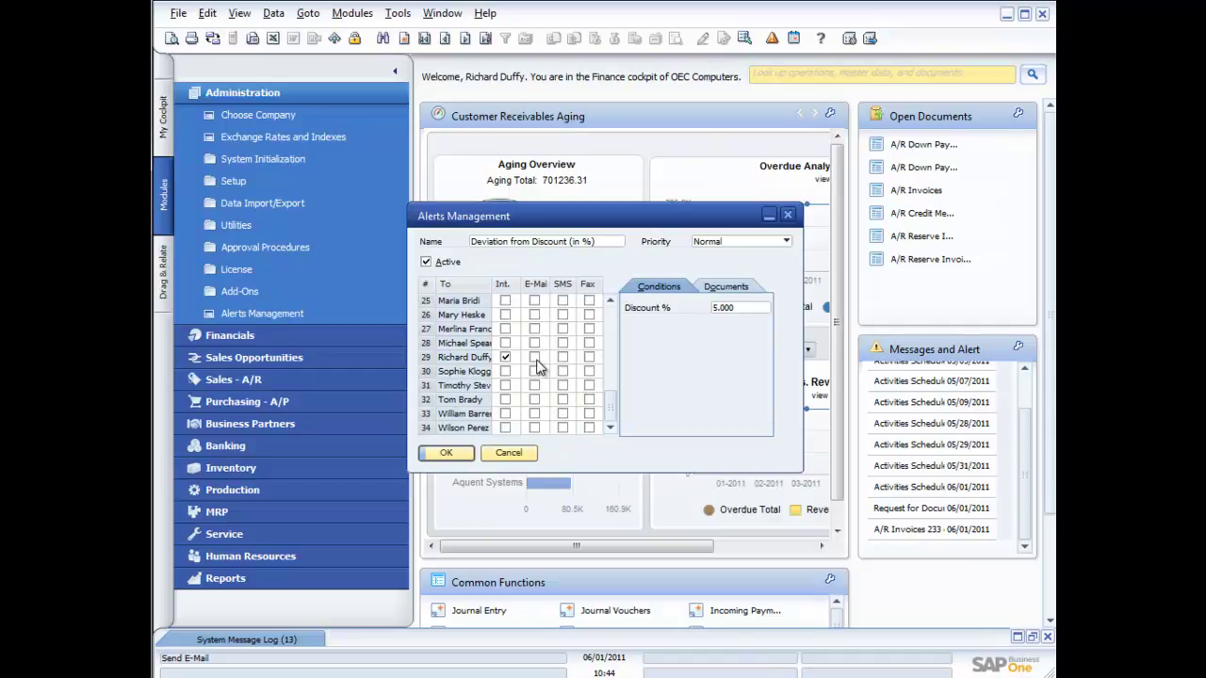
click(728, 287)
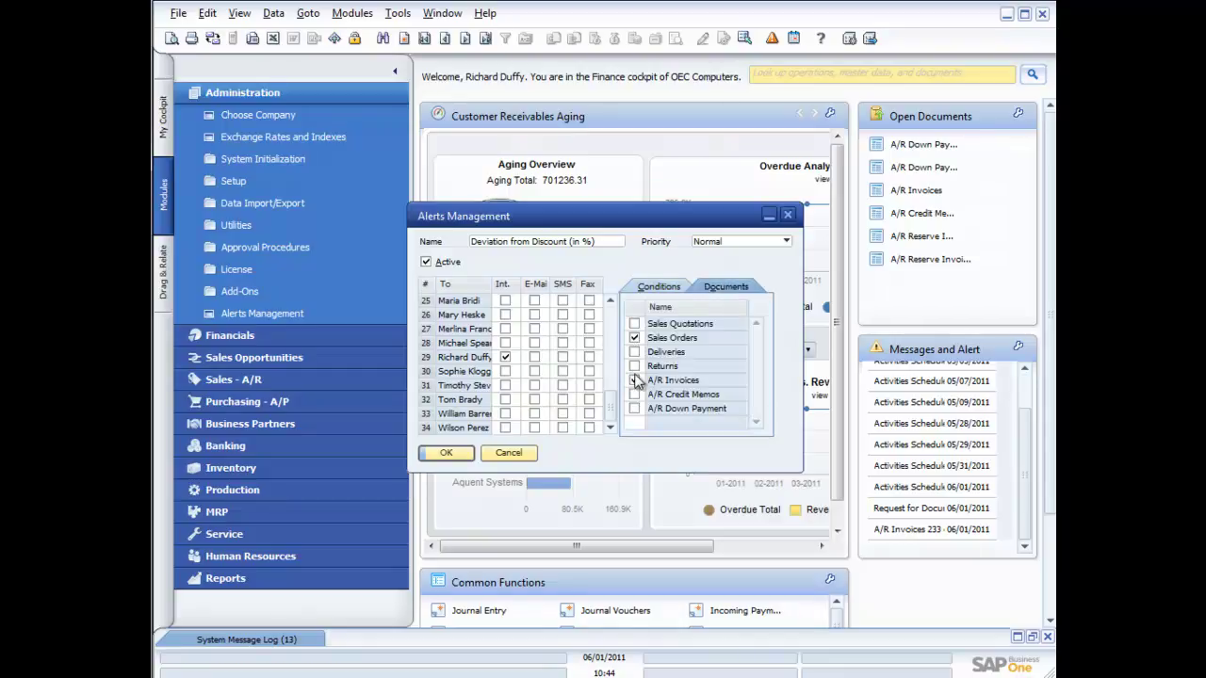
click(509, 454)
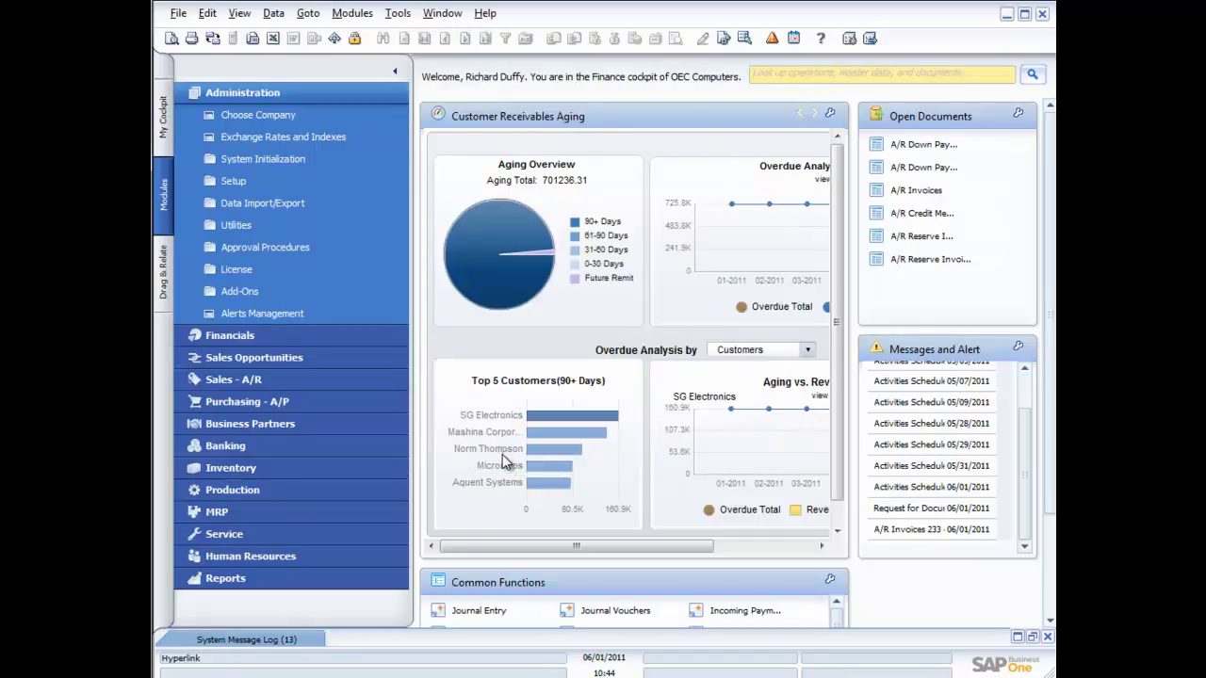
Reopen Alerts Management and start a blank alert record
click(263, 313)
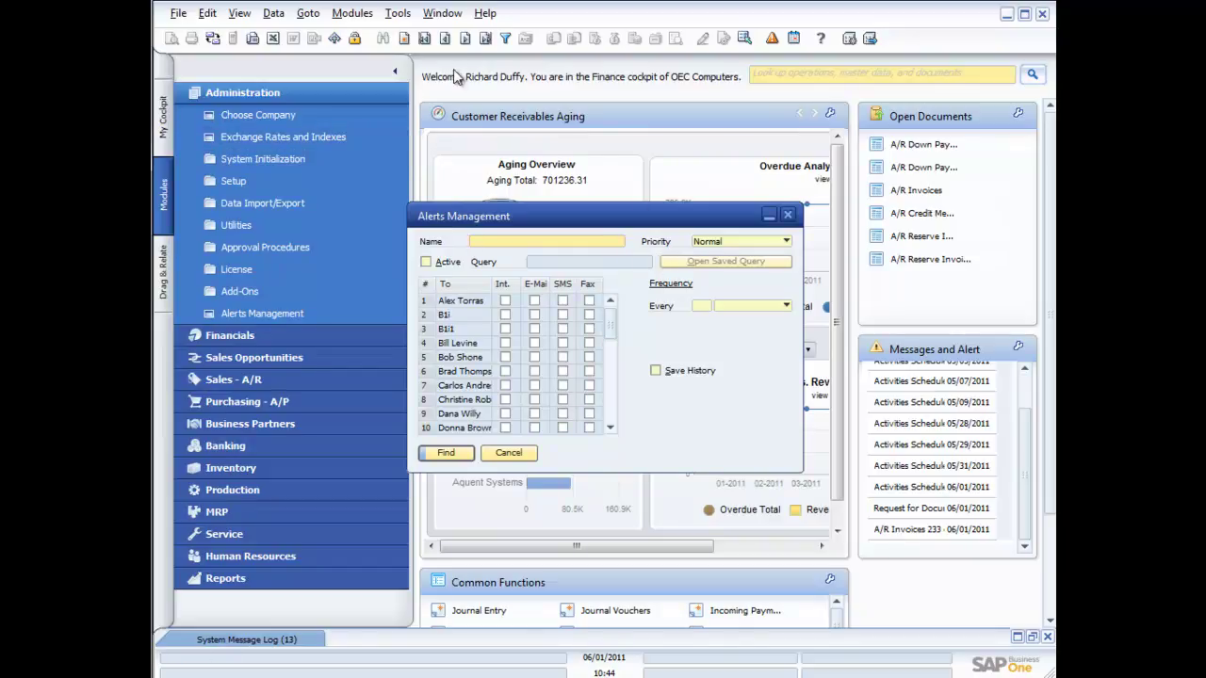
click(405, 39)
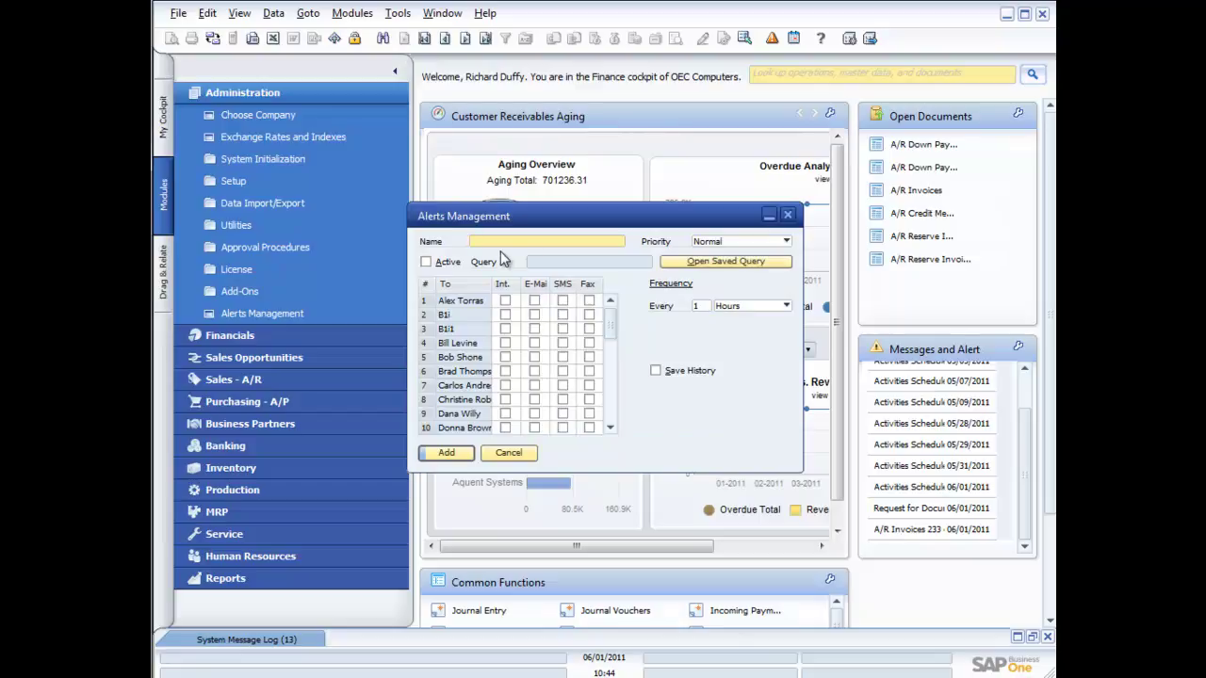
Attach the Quick Customer Balance Query from the General category to the new alert
click(712, 264)
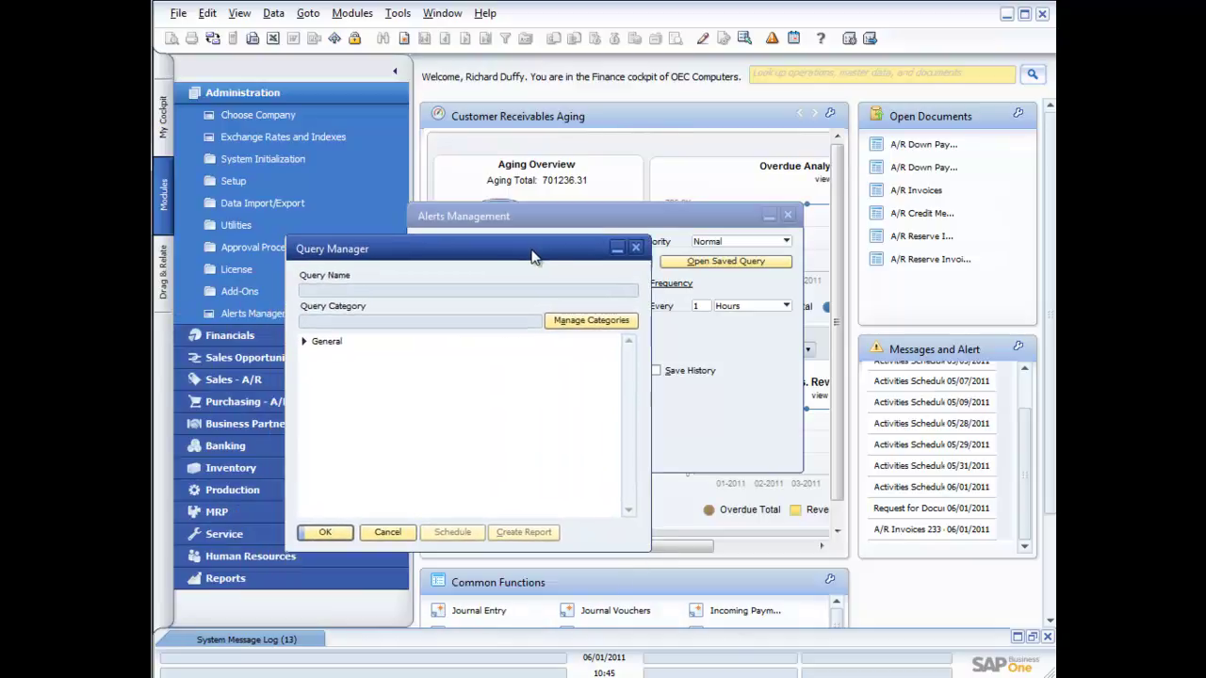
click(302, 342)
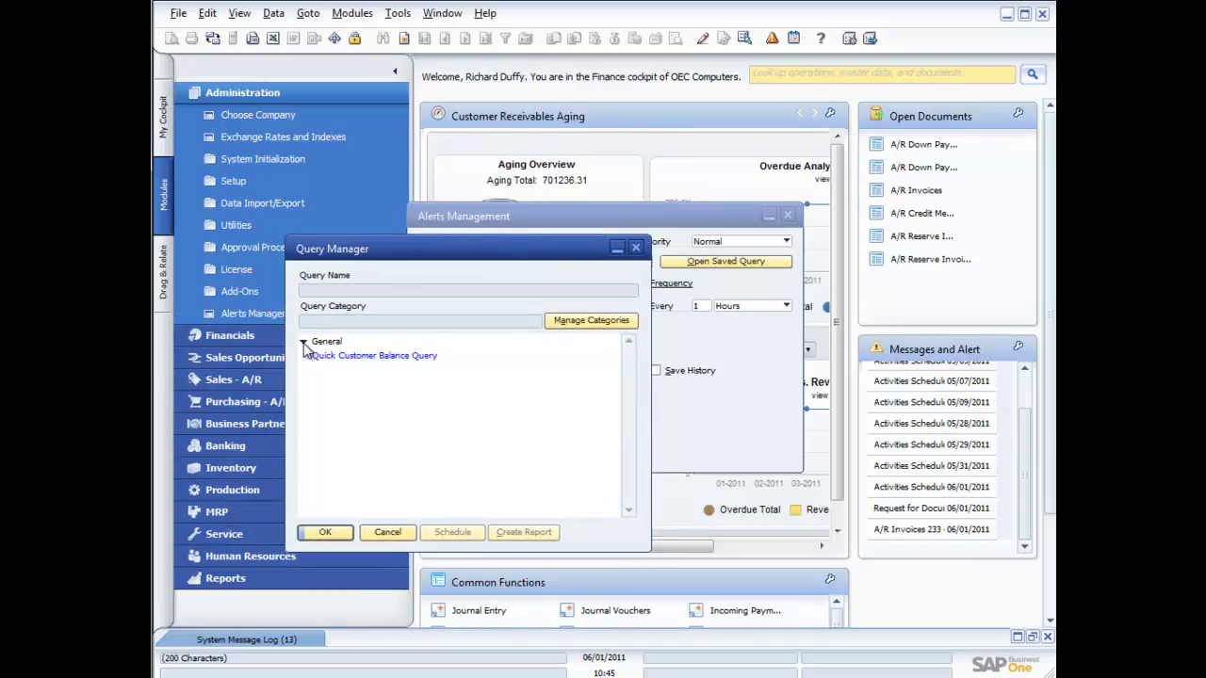
click(370, 354)
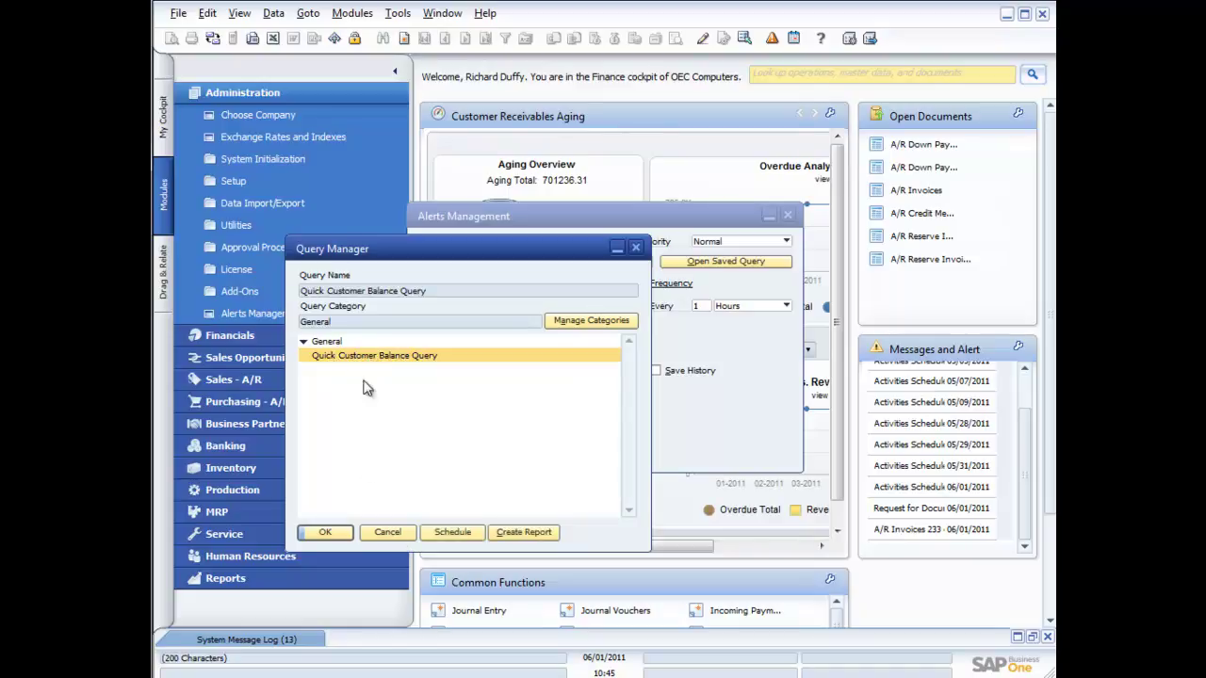
click(331, 533)
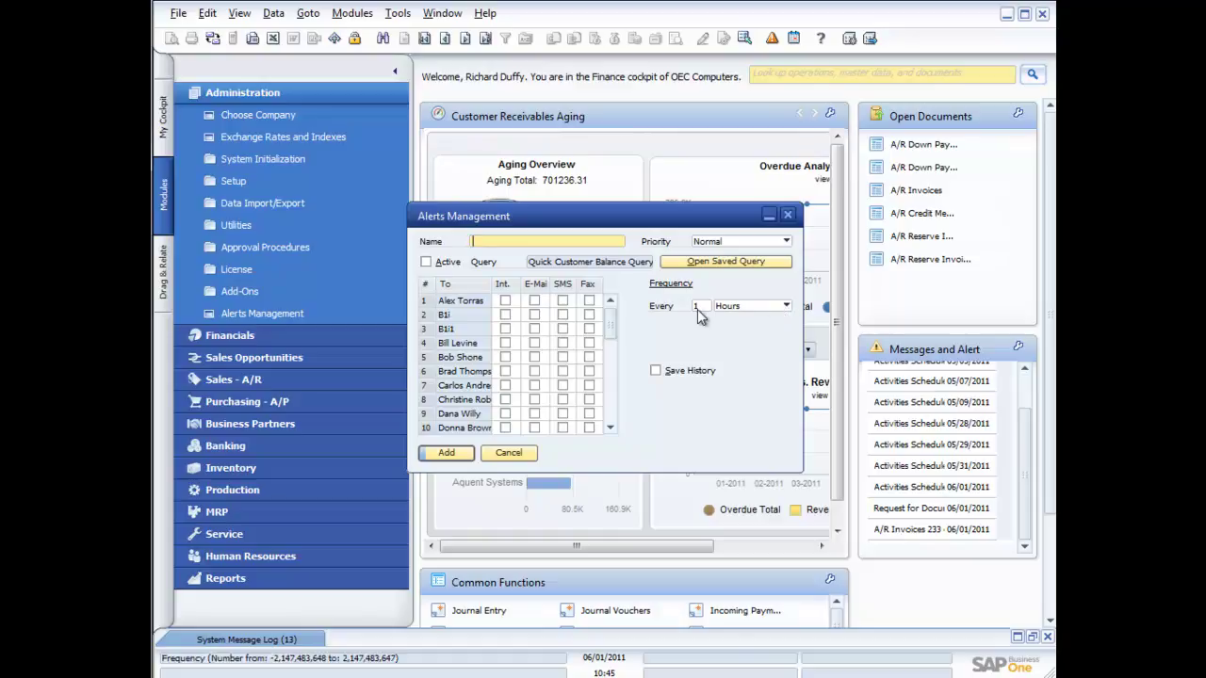
Schedule the alert every 1 week on Monday at 07:00, then cancel without adding it
click(786, 307)
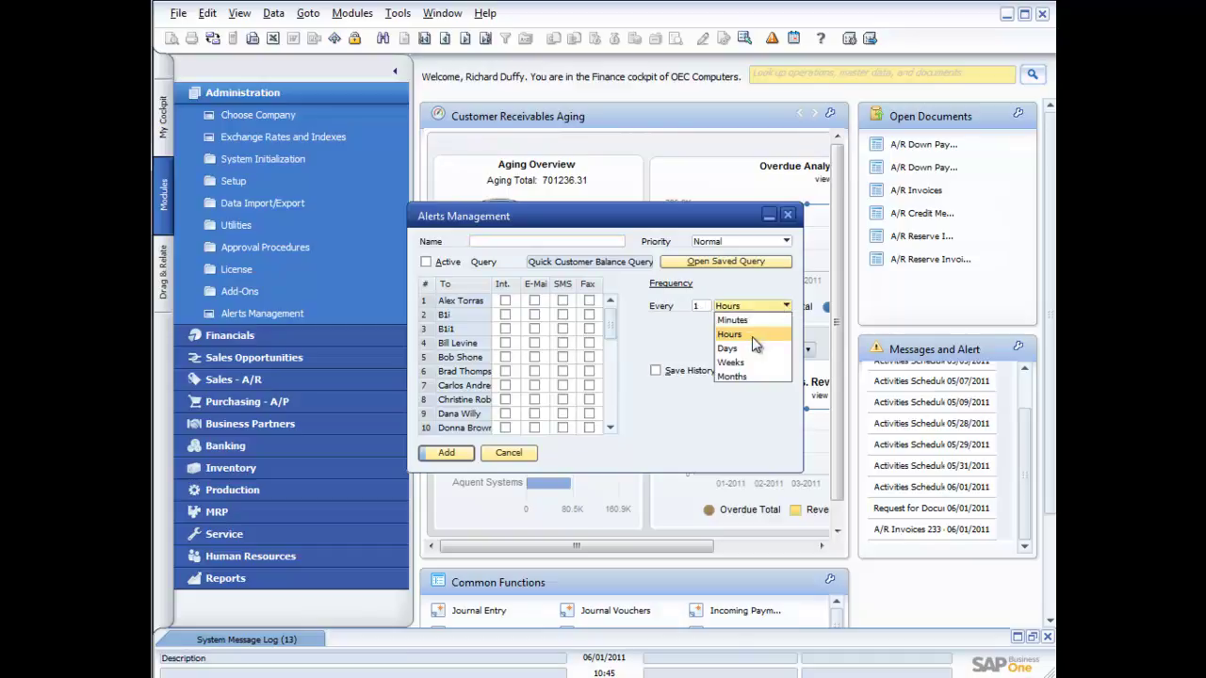
click(754, 349)
click(786, 308)
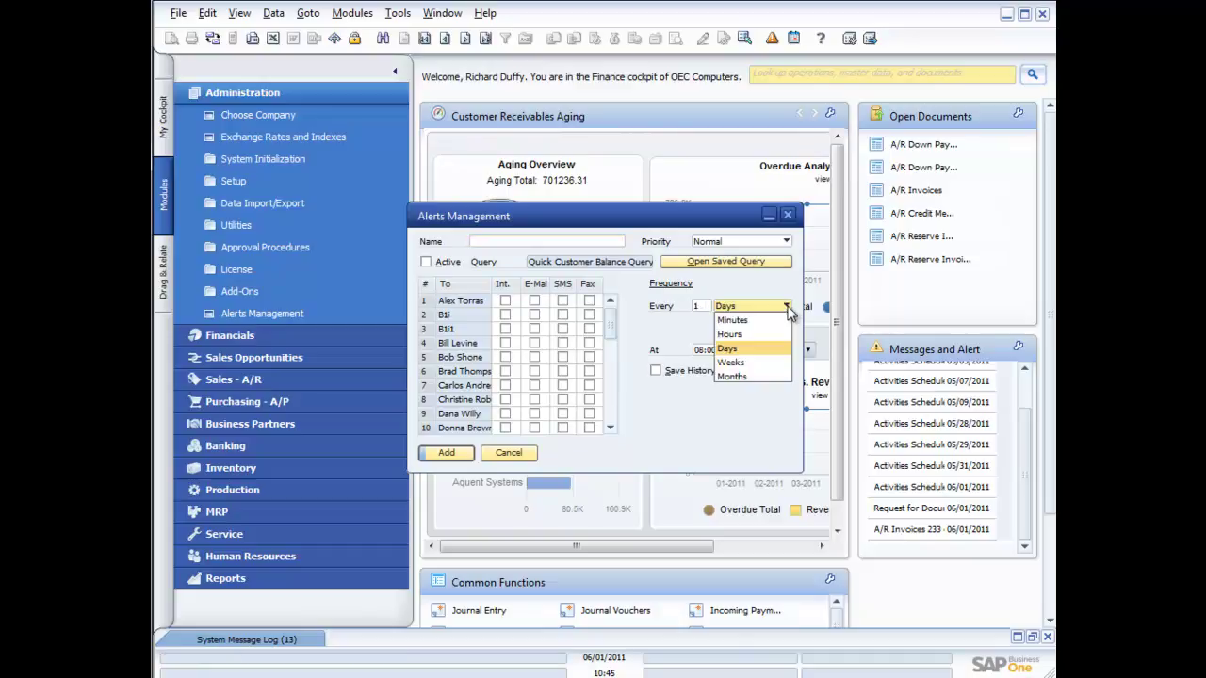
click(753, 358)
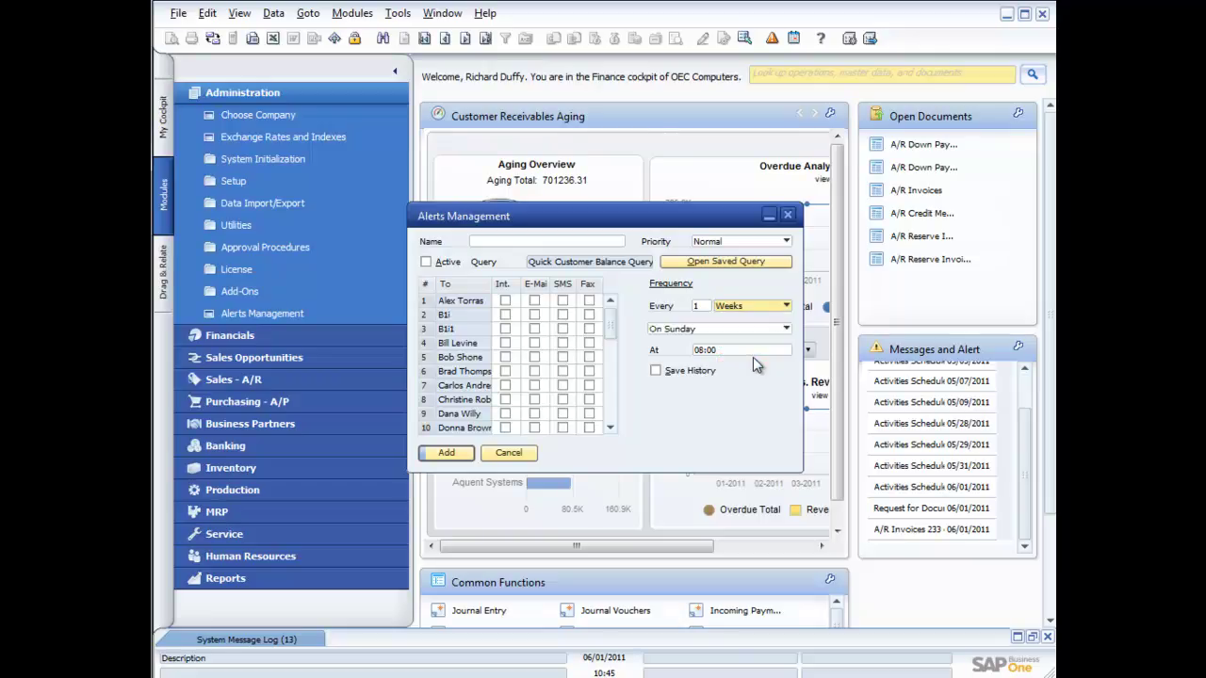
click(787, 309)
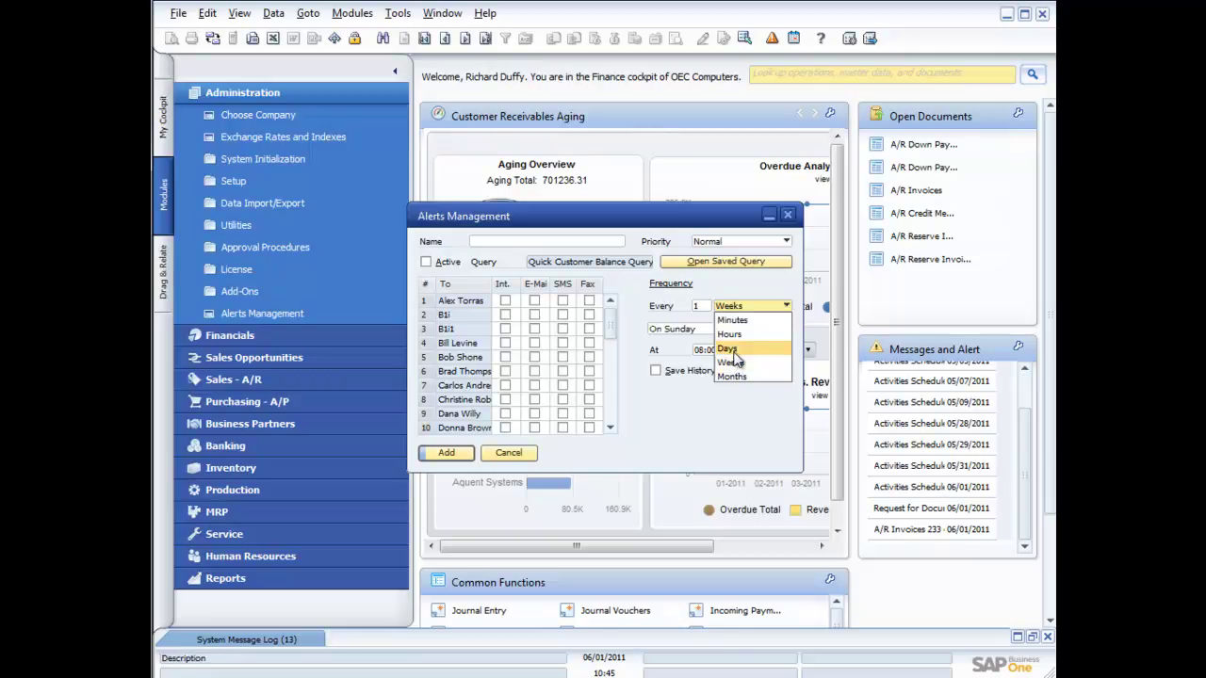
click(734, 364)
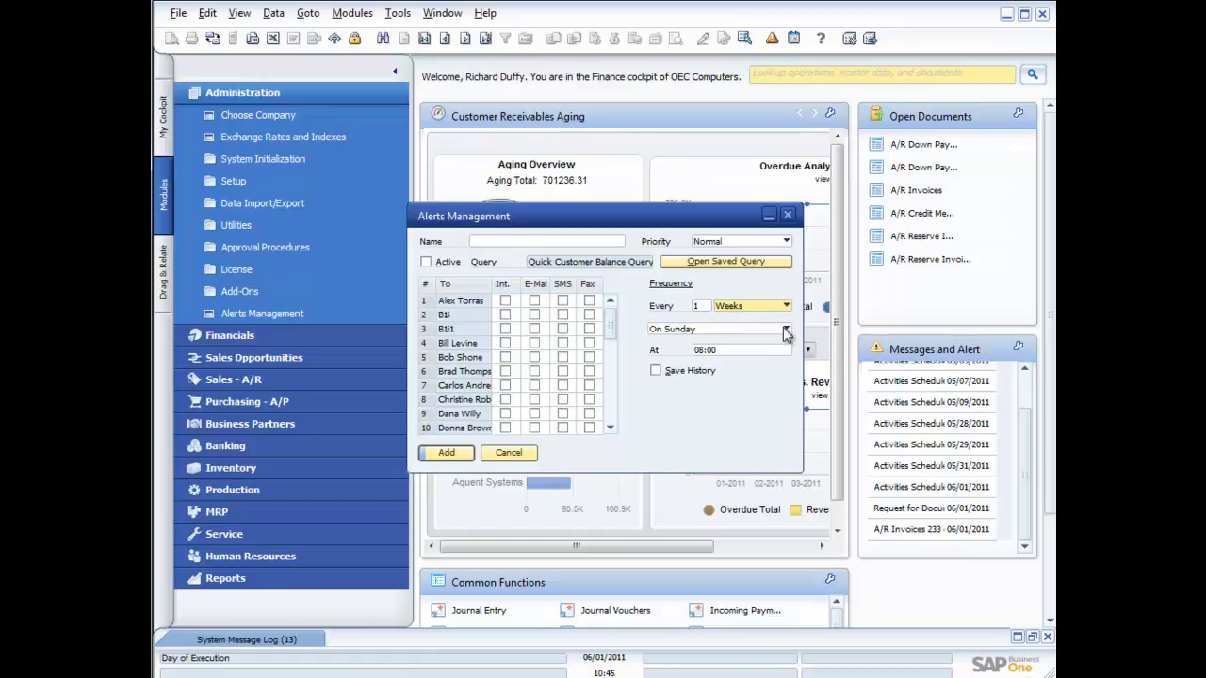
click(786, 328)
click(695, 358)
click(721, 349)
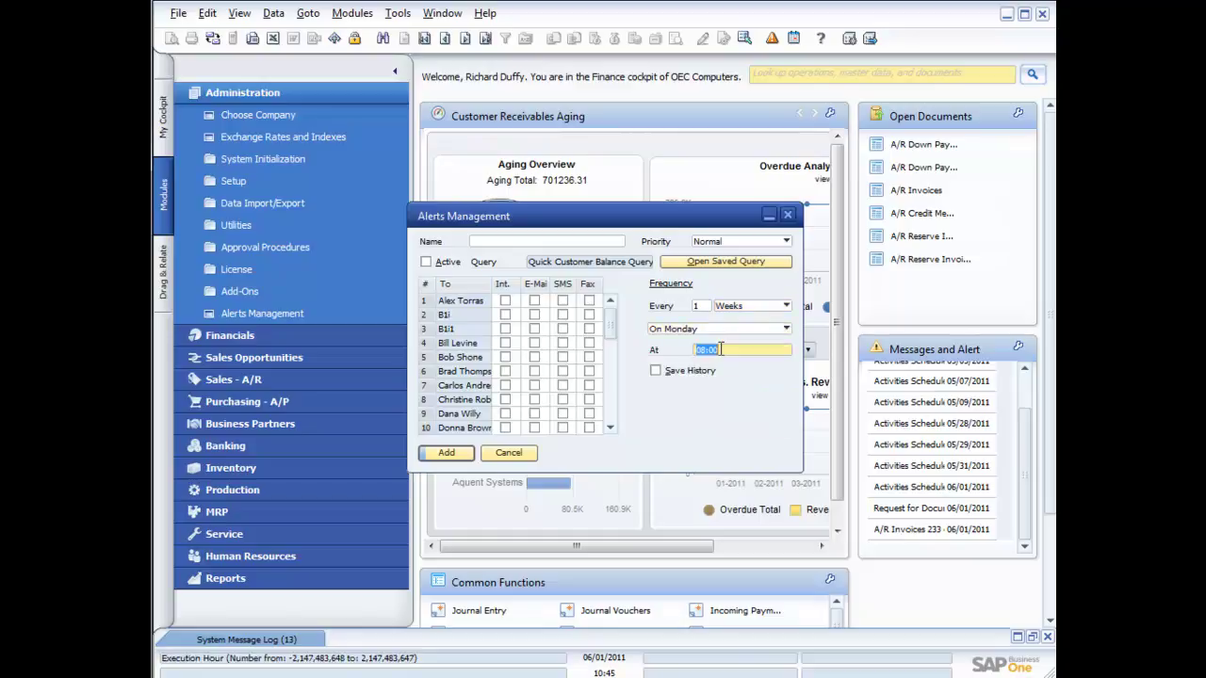
text(07:00)
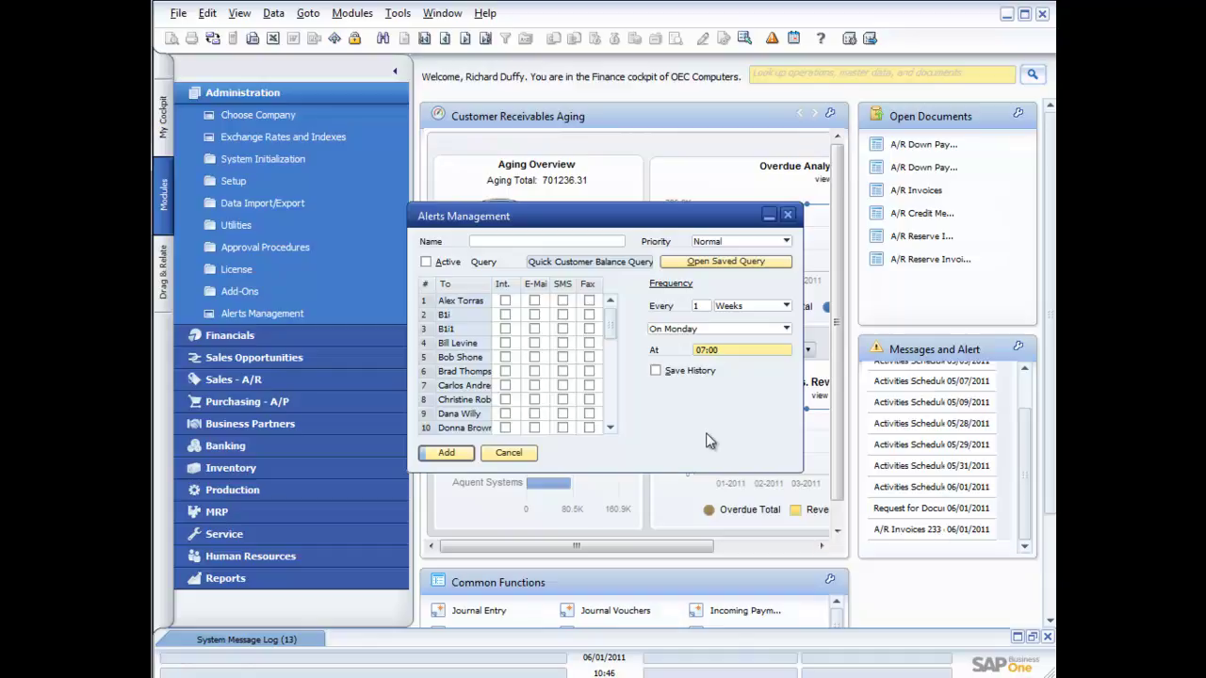
click(509, 455)
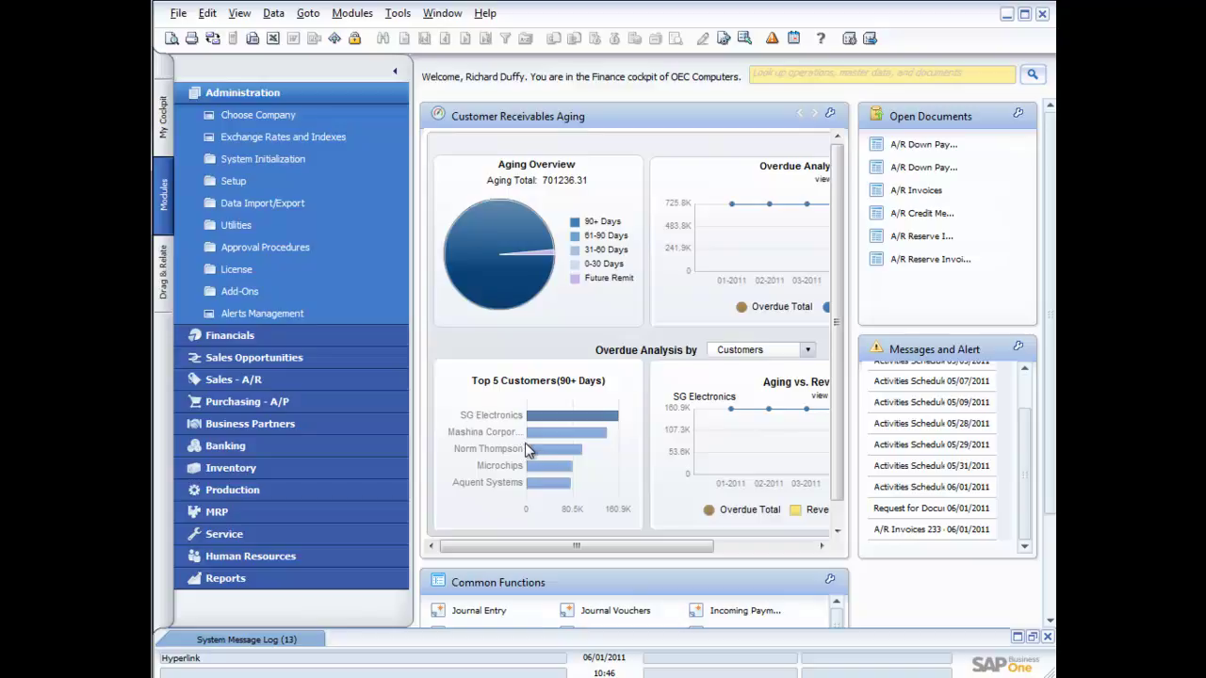
Expand Administration's Approval Procedures folder to list stages, templates and approval reports
click(278, 246)
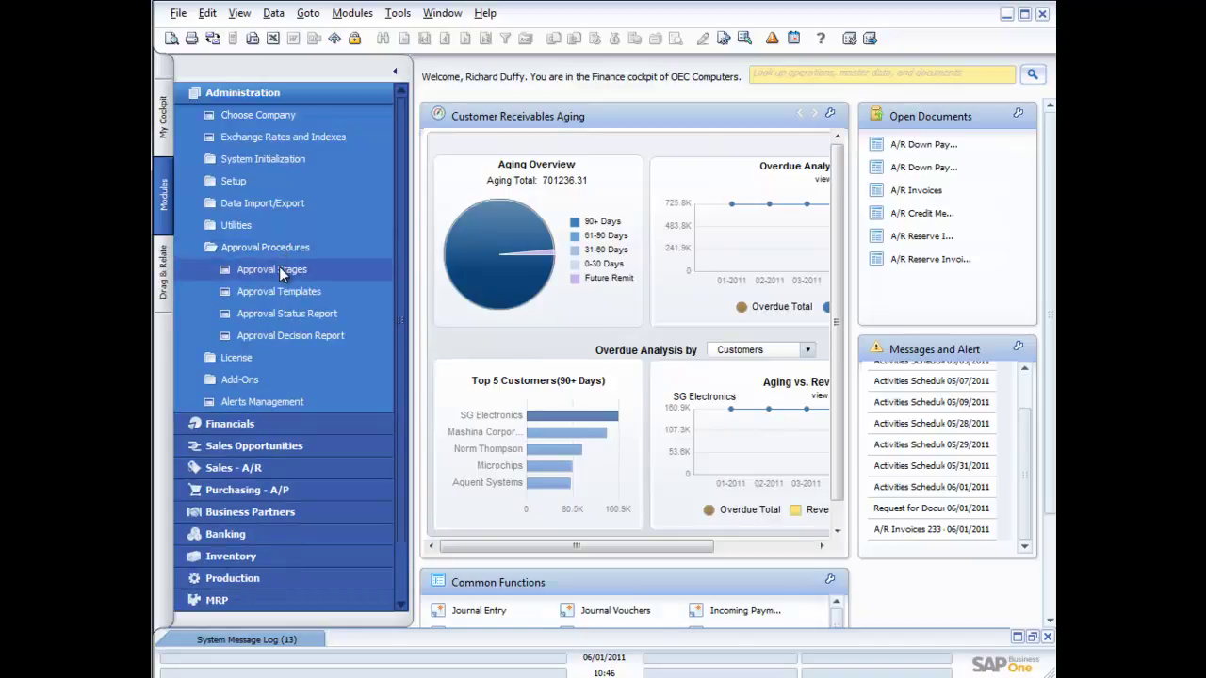
Give the Sales Approval stage a Production user as second authorizer and require 2 approvals
click(277, 271)
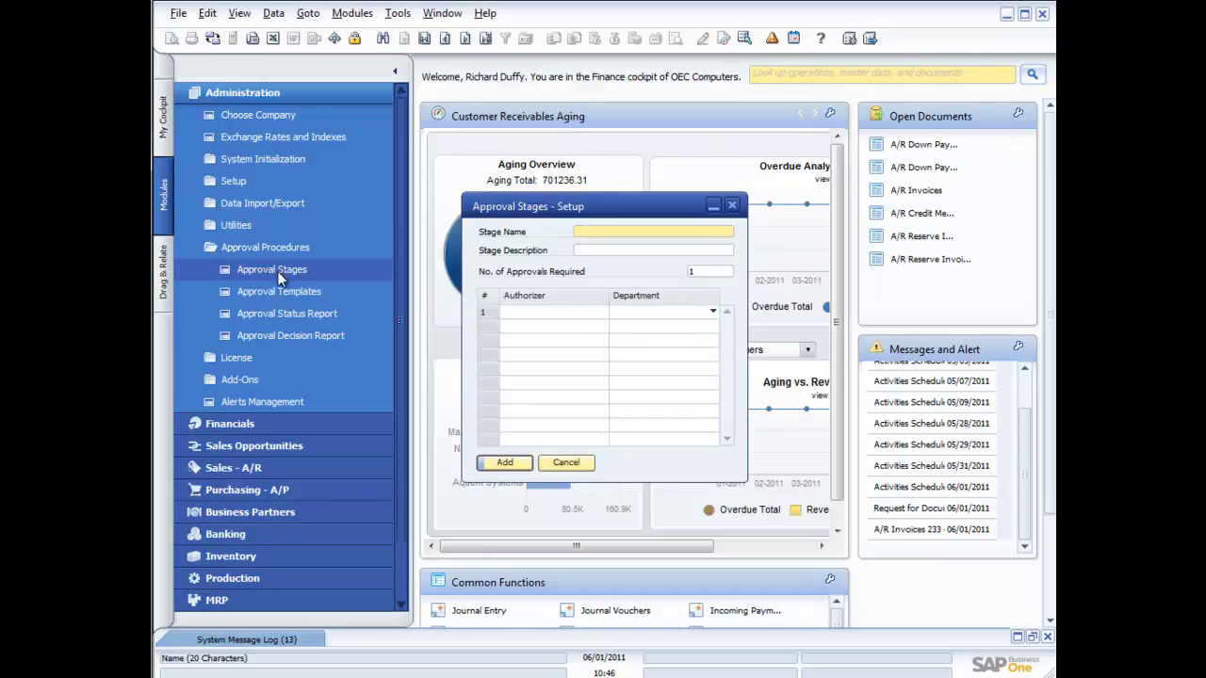
click(445, 39)
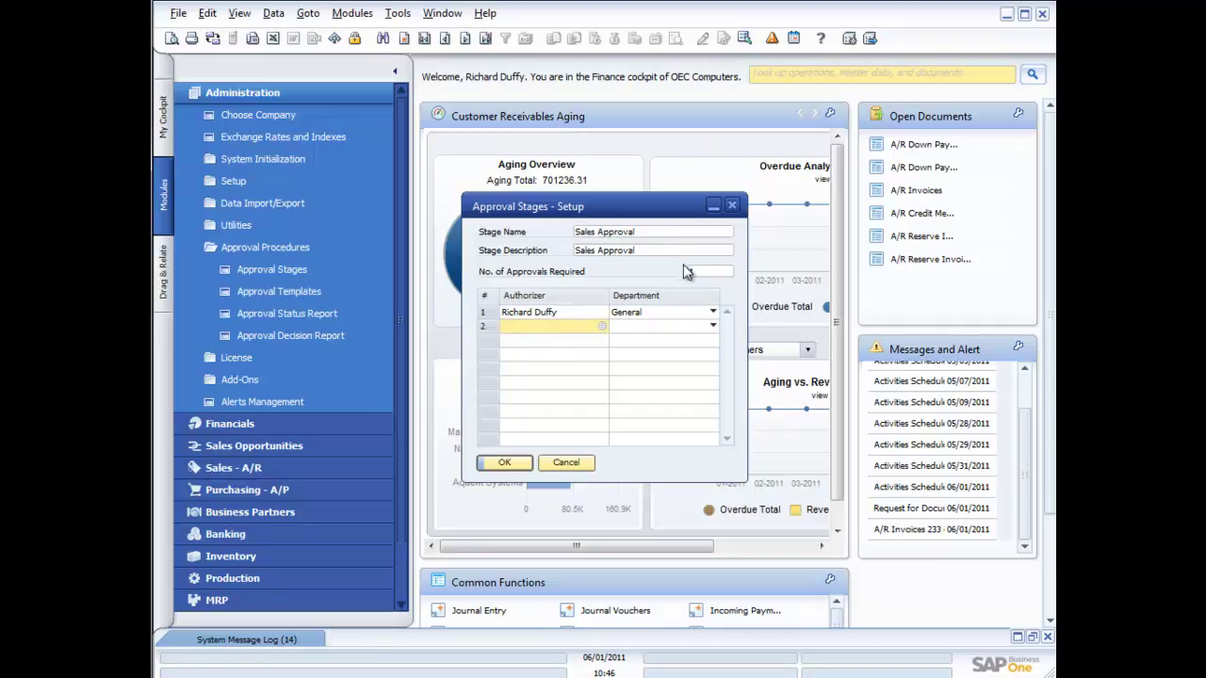
click(603, 327)
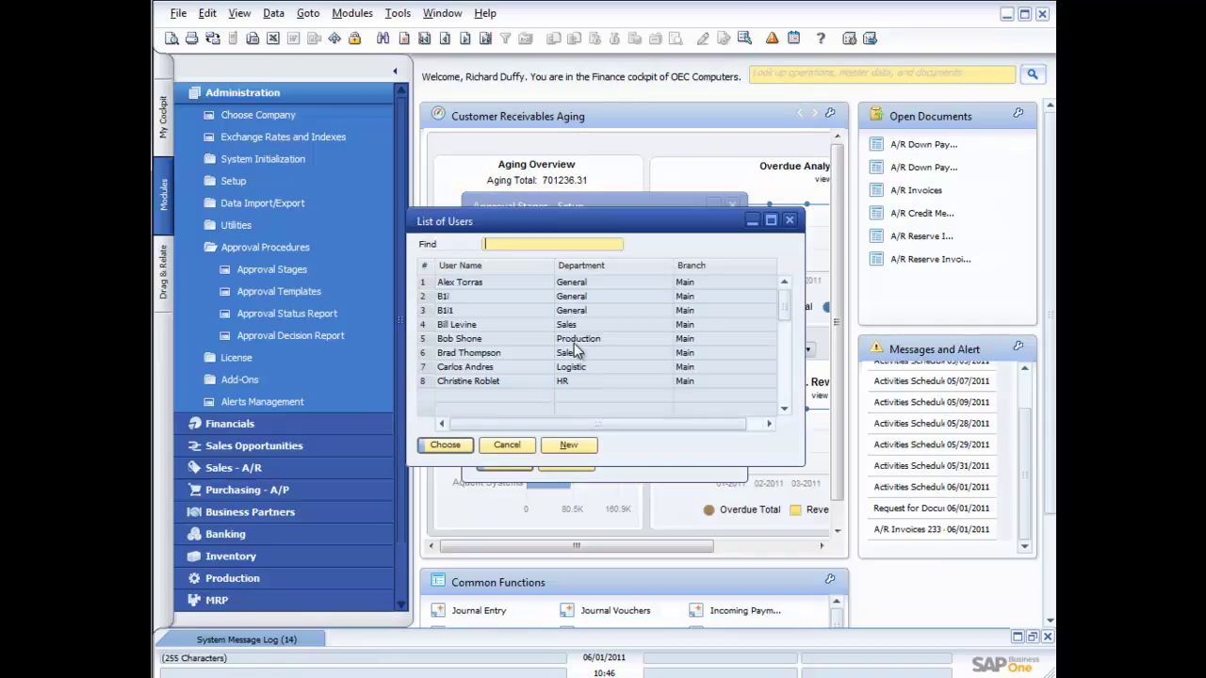
double_click(468, 338)
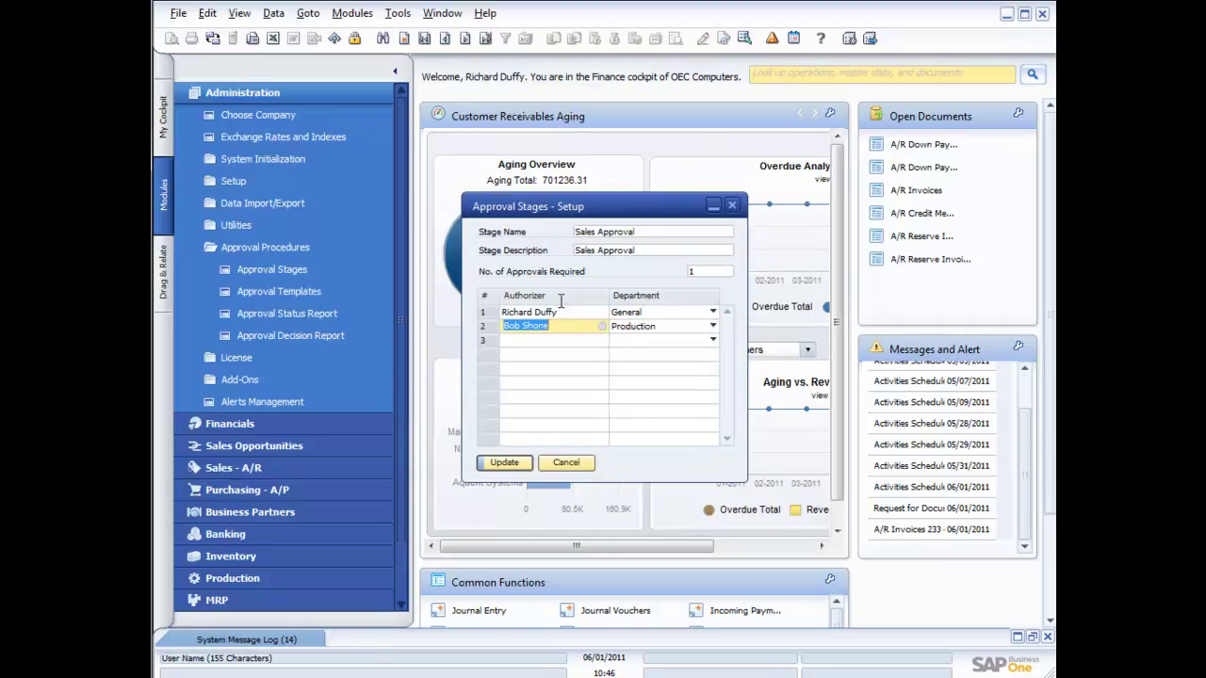
click(697, 271)
text(2)
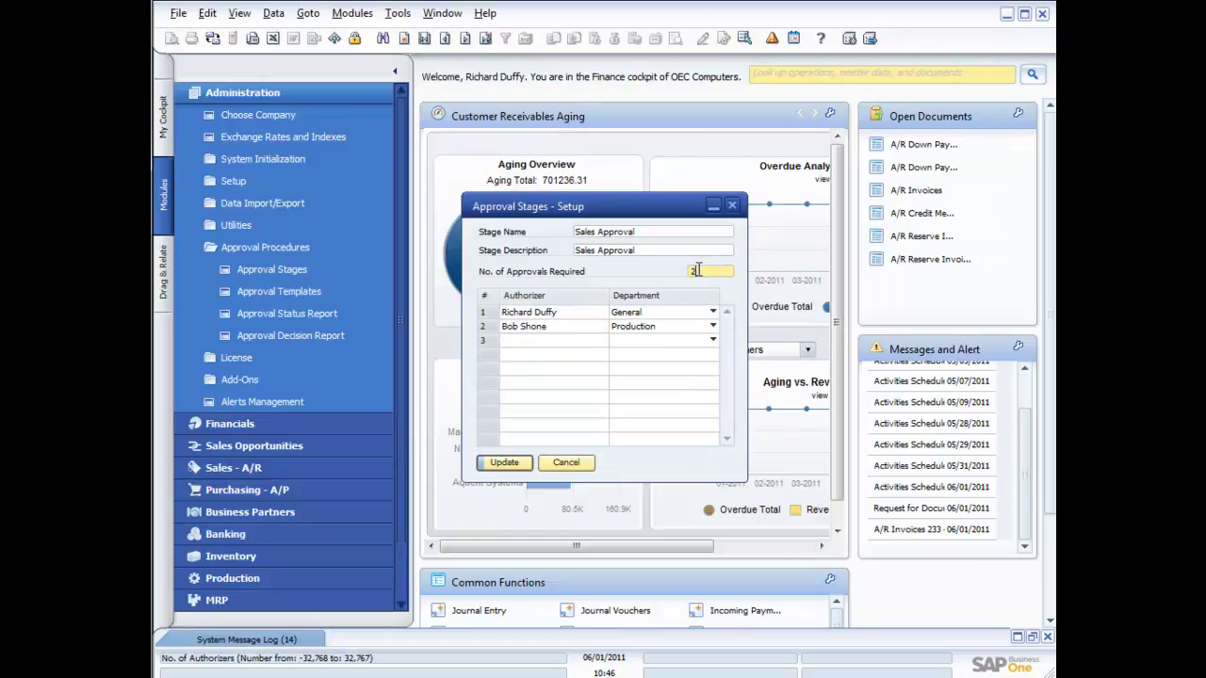
click(504, 463)
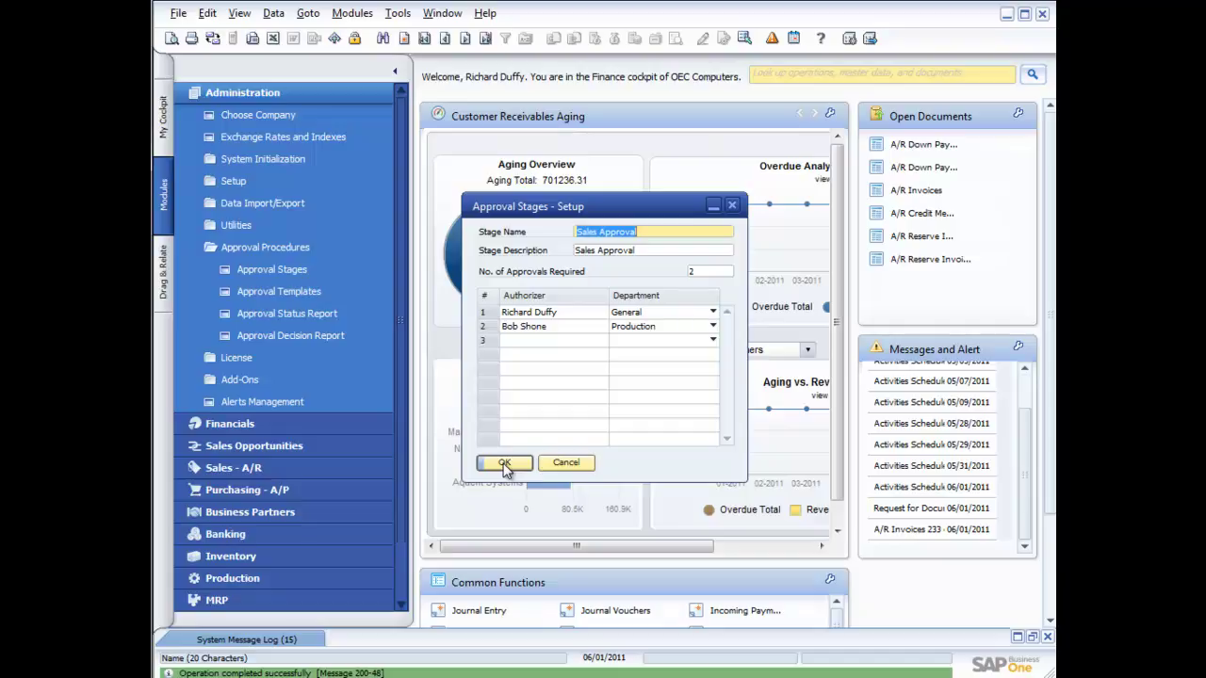
click(506, 465)
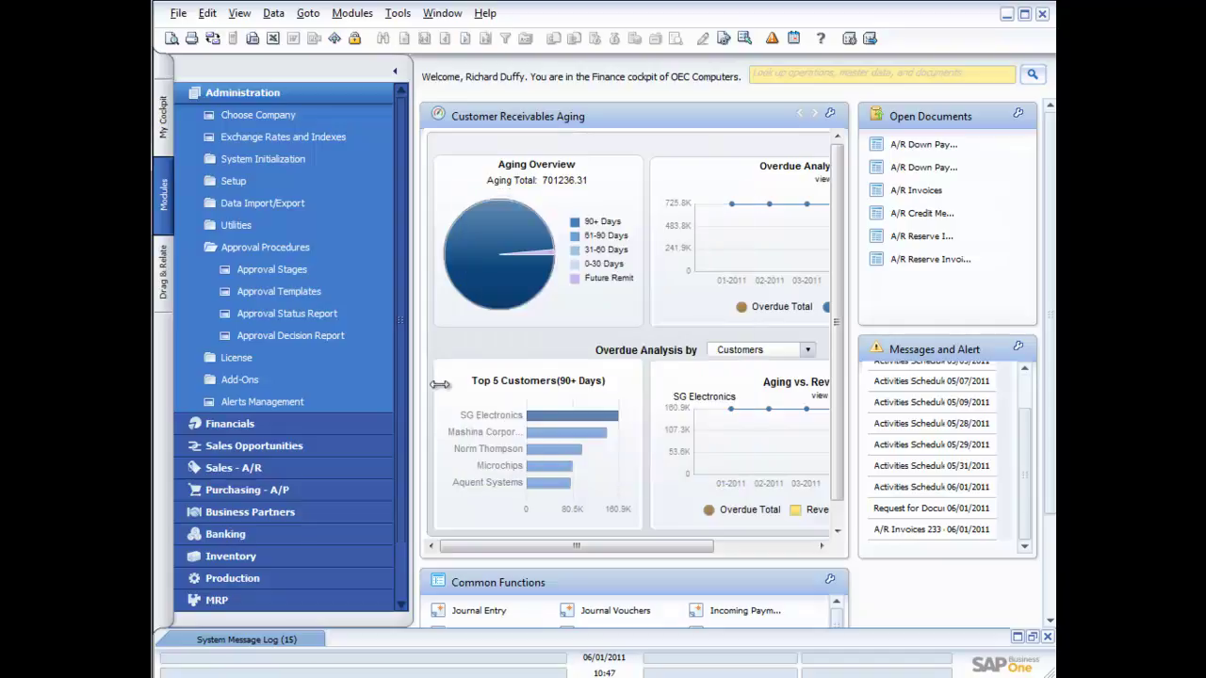
Open the Order Approval template and add a Sales user as second originator
click(301, 293)
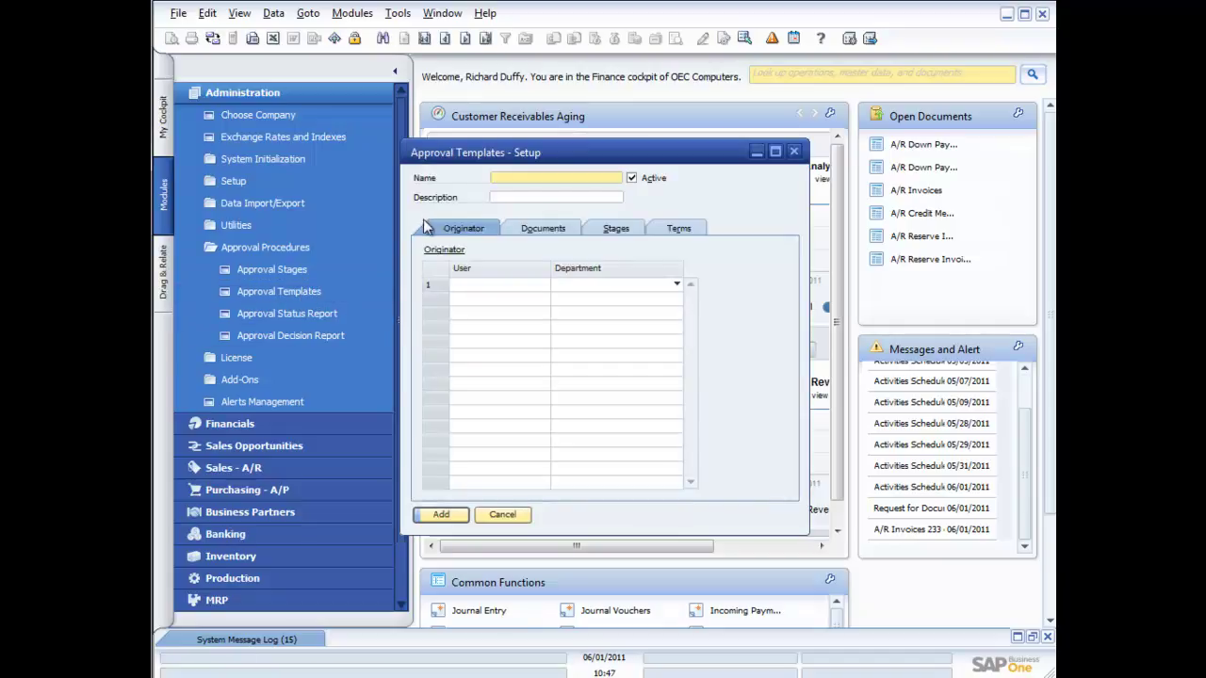
click(424, 38)
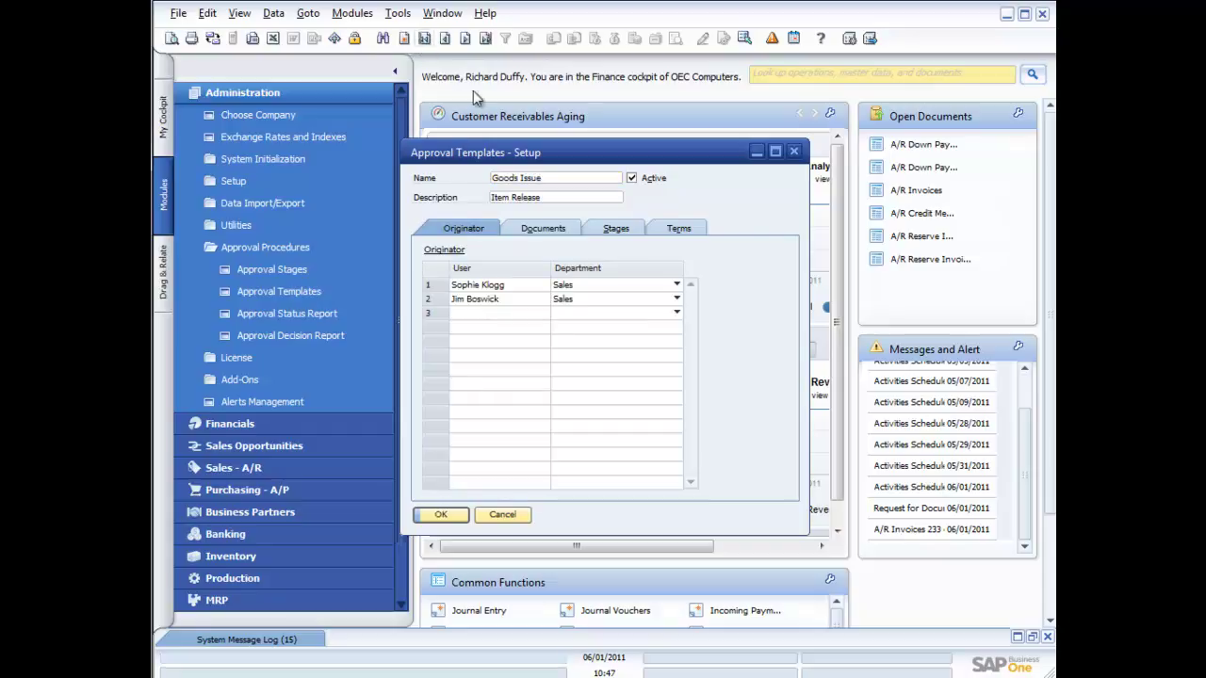
click(464, 37)
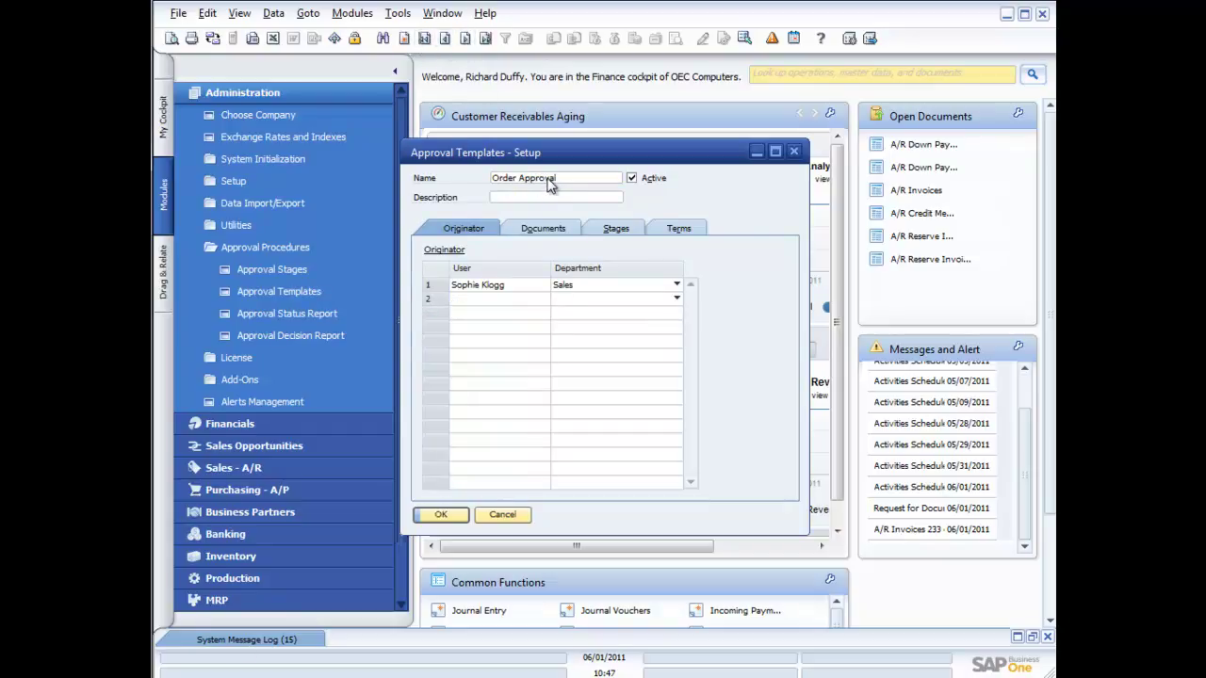
click(494, 299)
click(540, 303)
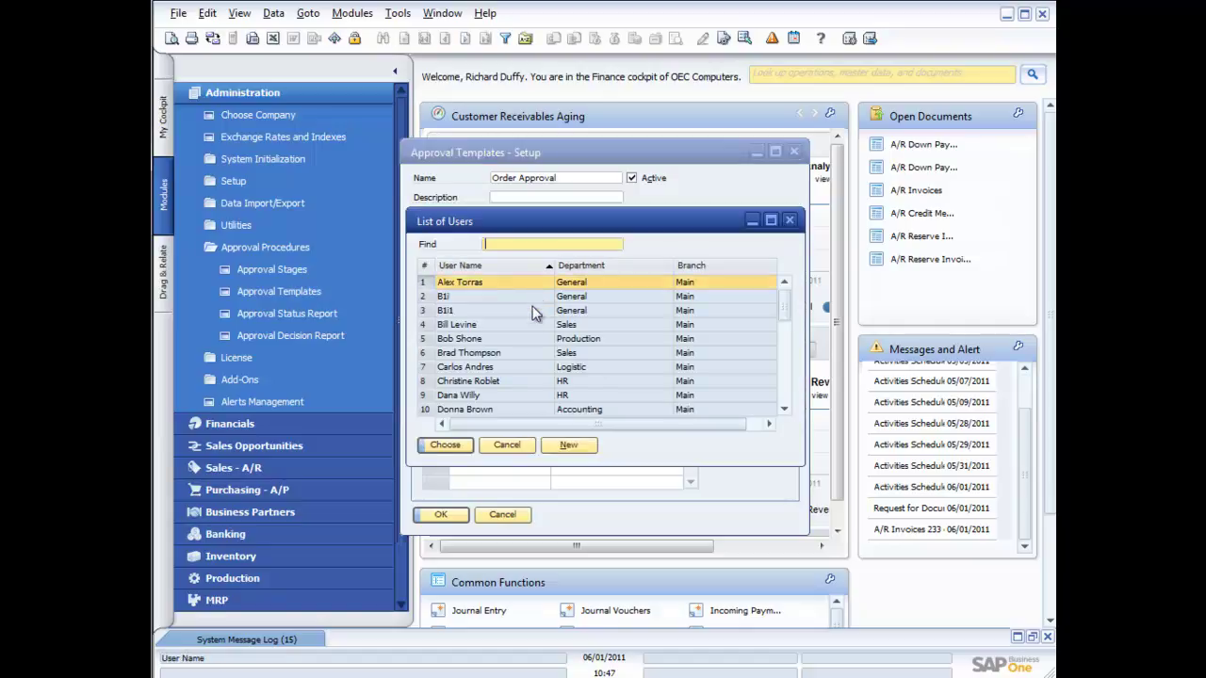
double_click(467, 325)
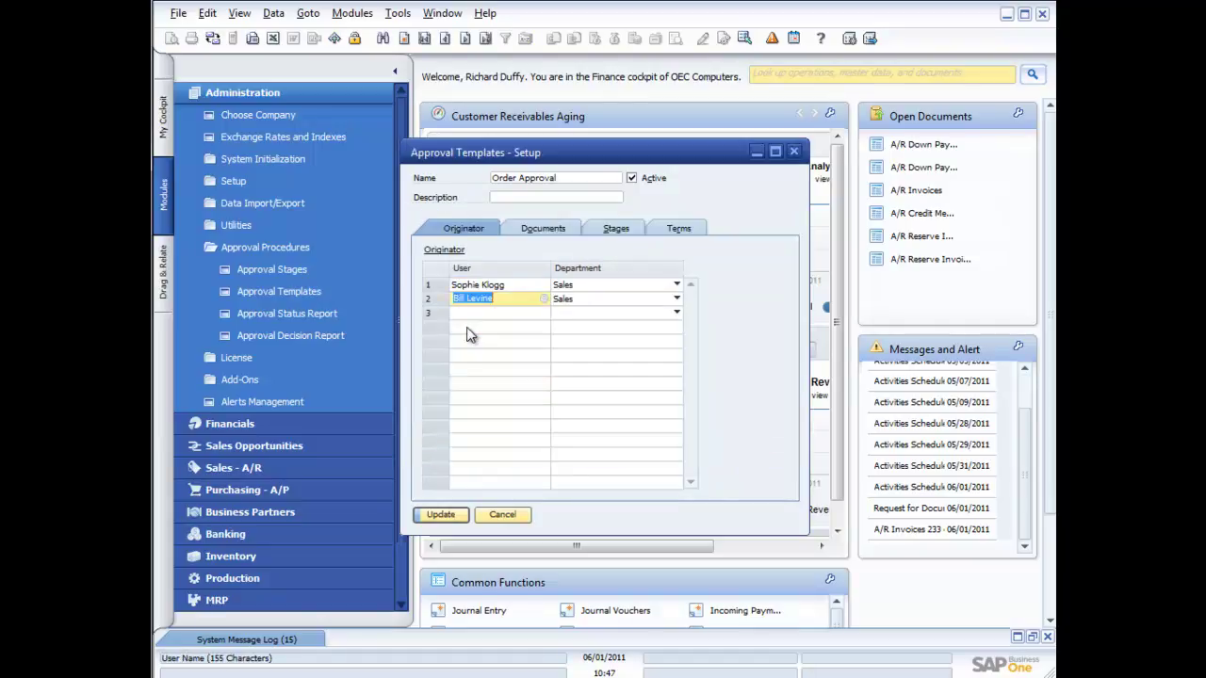
Tick A/R Invoice among the template's documents and review its Sales Approval stage
click(539, 230)
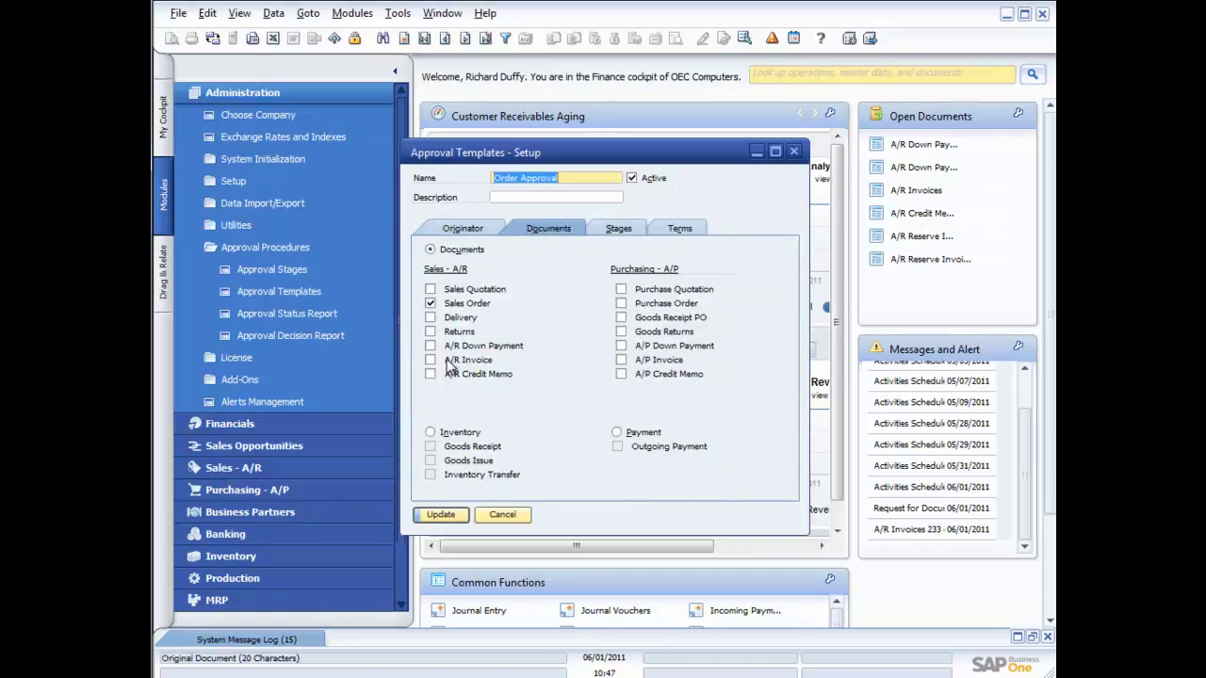
click(430, 303)
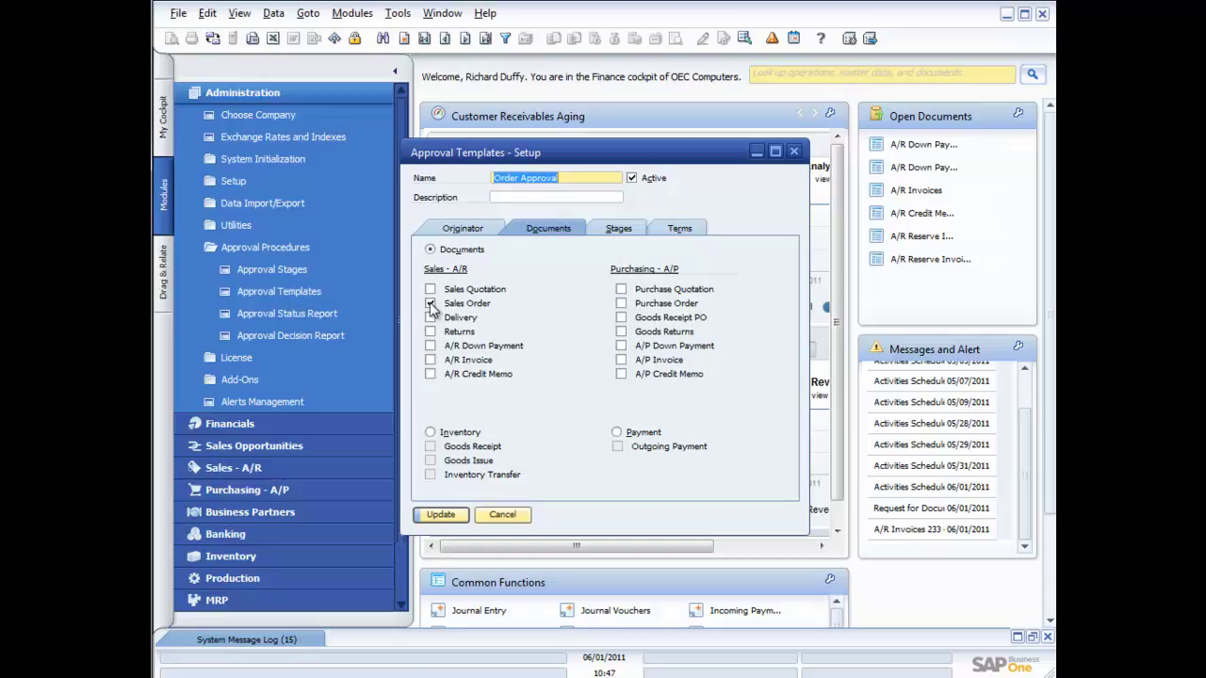
click(430, 359)
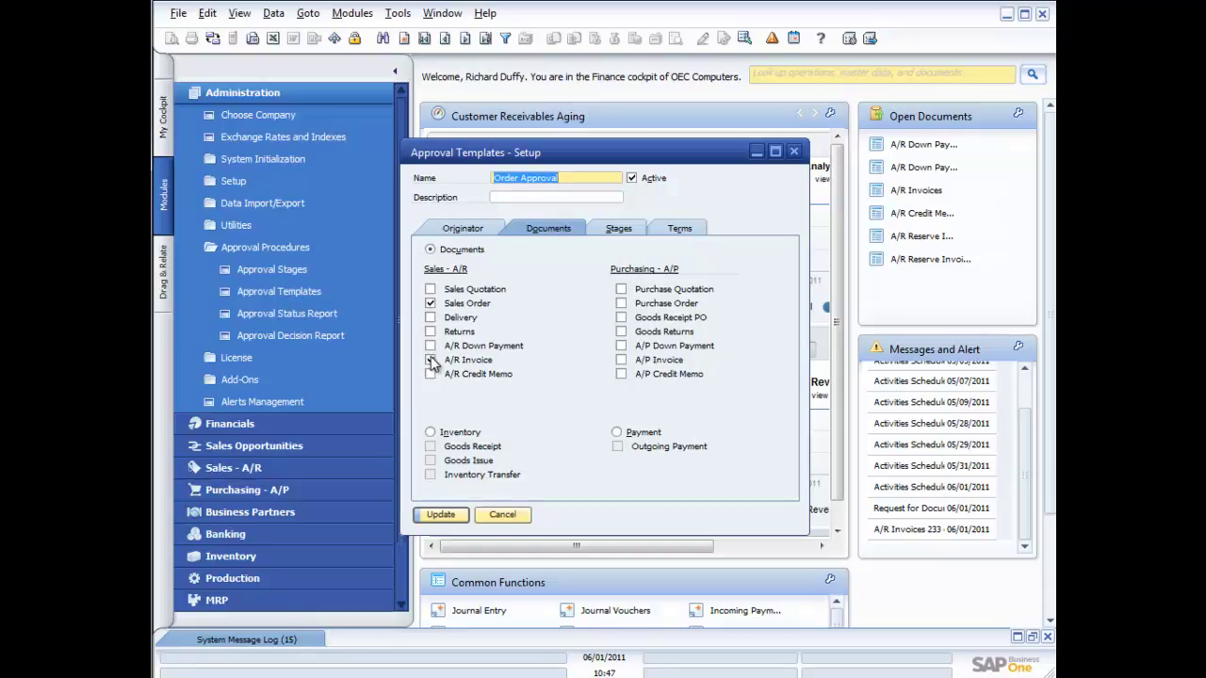
click(619, 231)
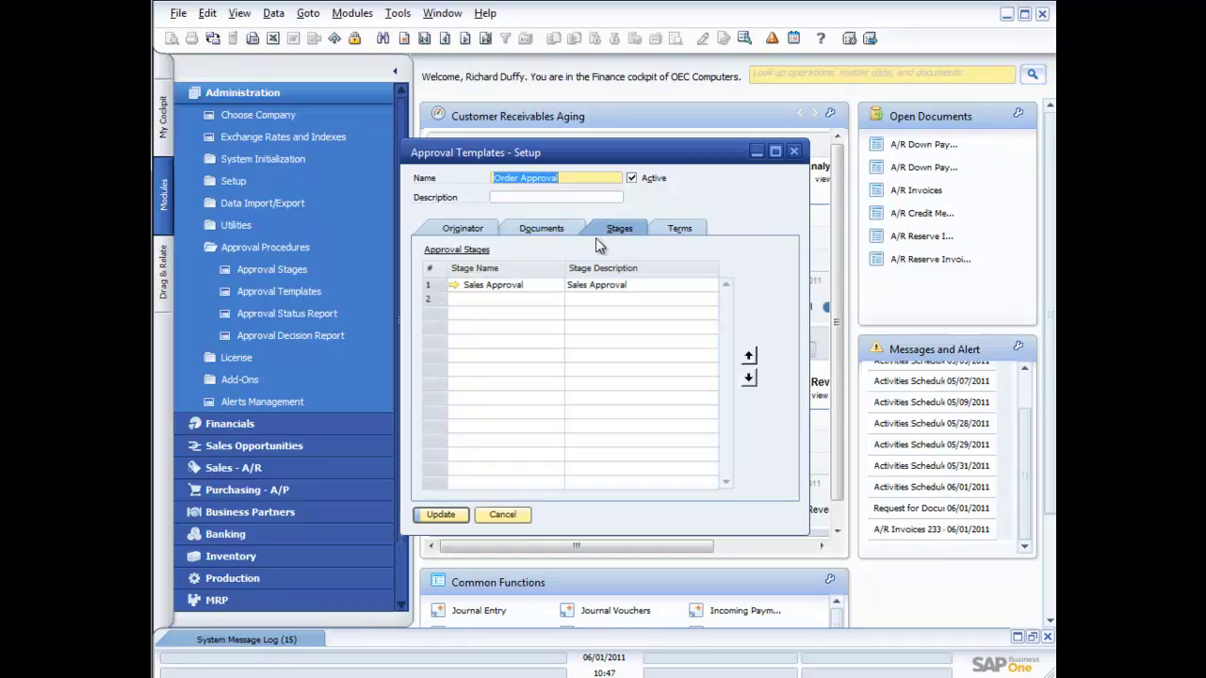
click(455, 285)
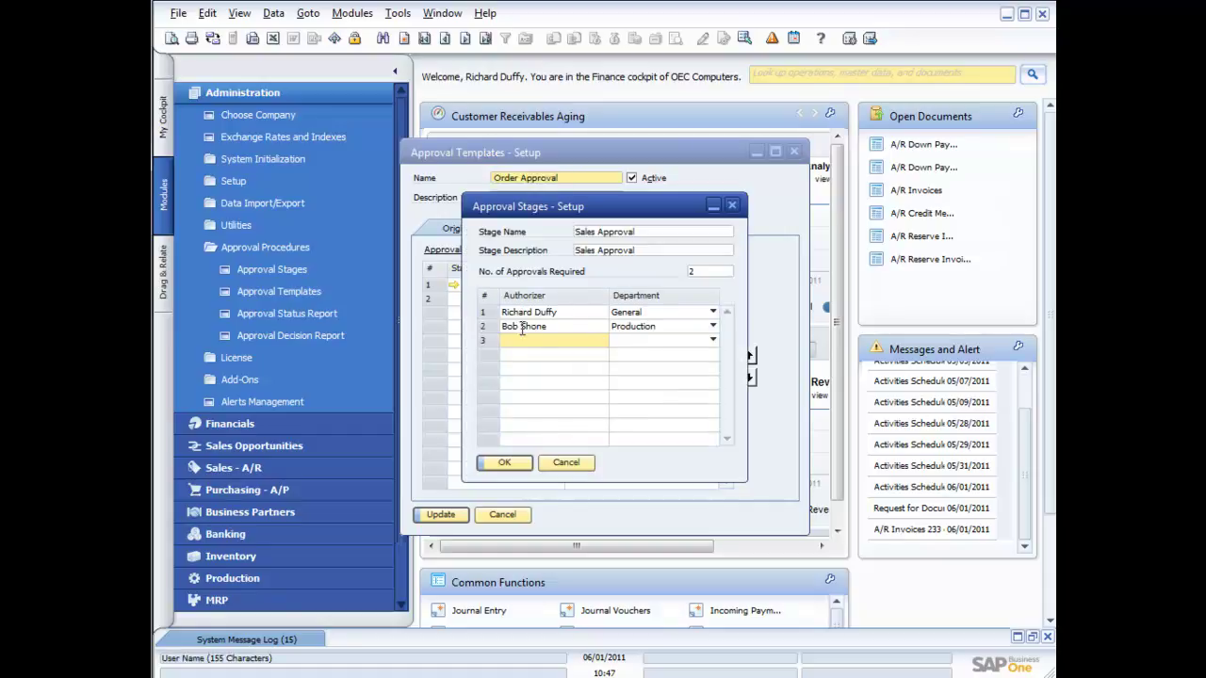
click(563, 460)
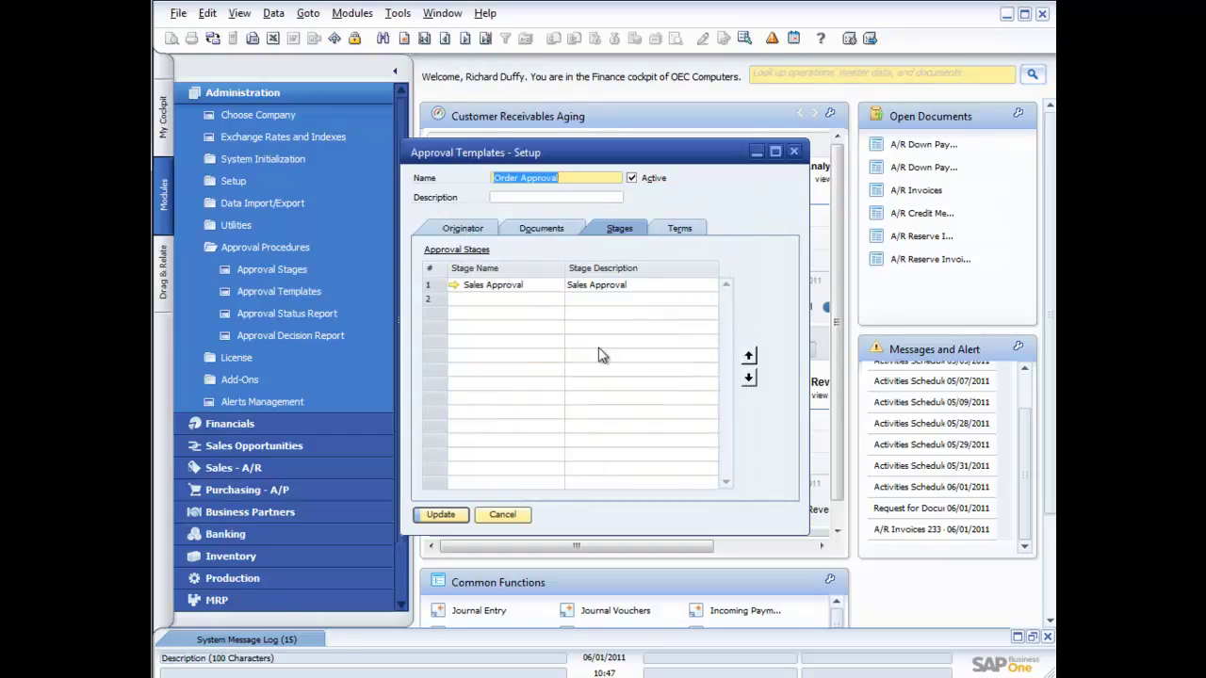
Set launch to 'When the Following Applies', then try and remove the Total Document term and its ratio list
click(680, 229)
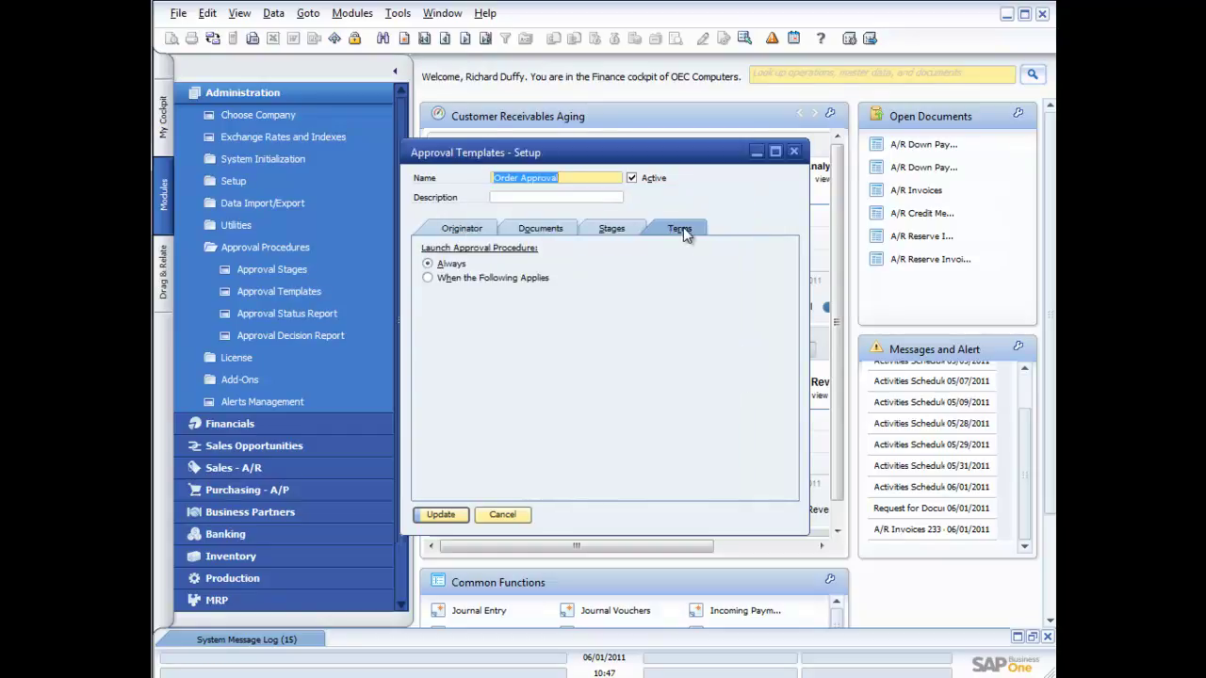
click(430, 278)
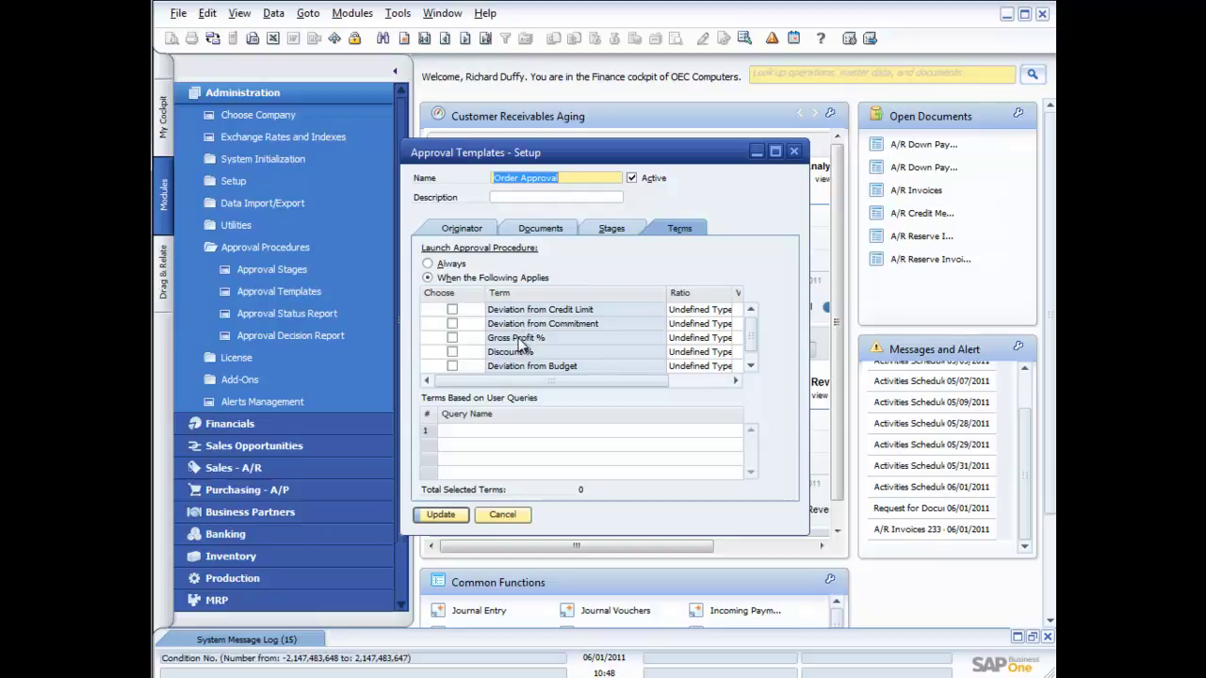
click(752, 367)
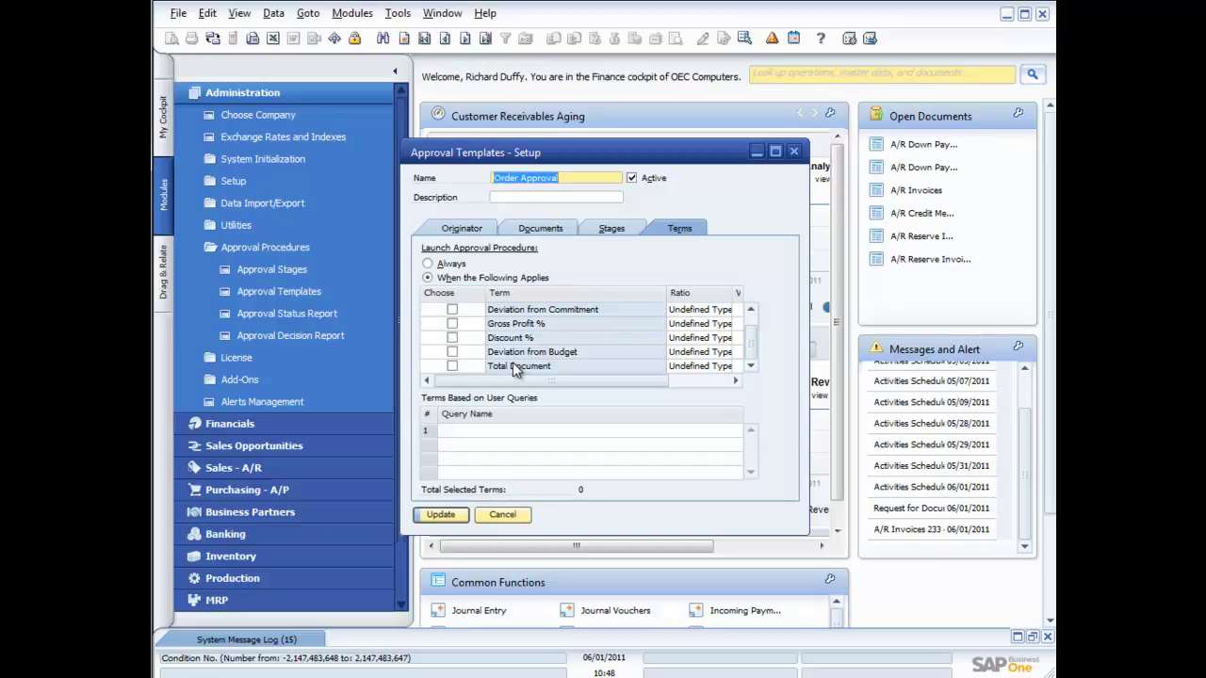
click(452, 366)
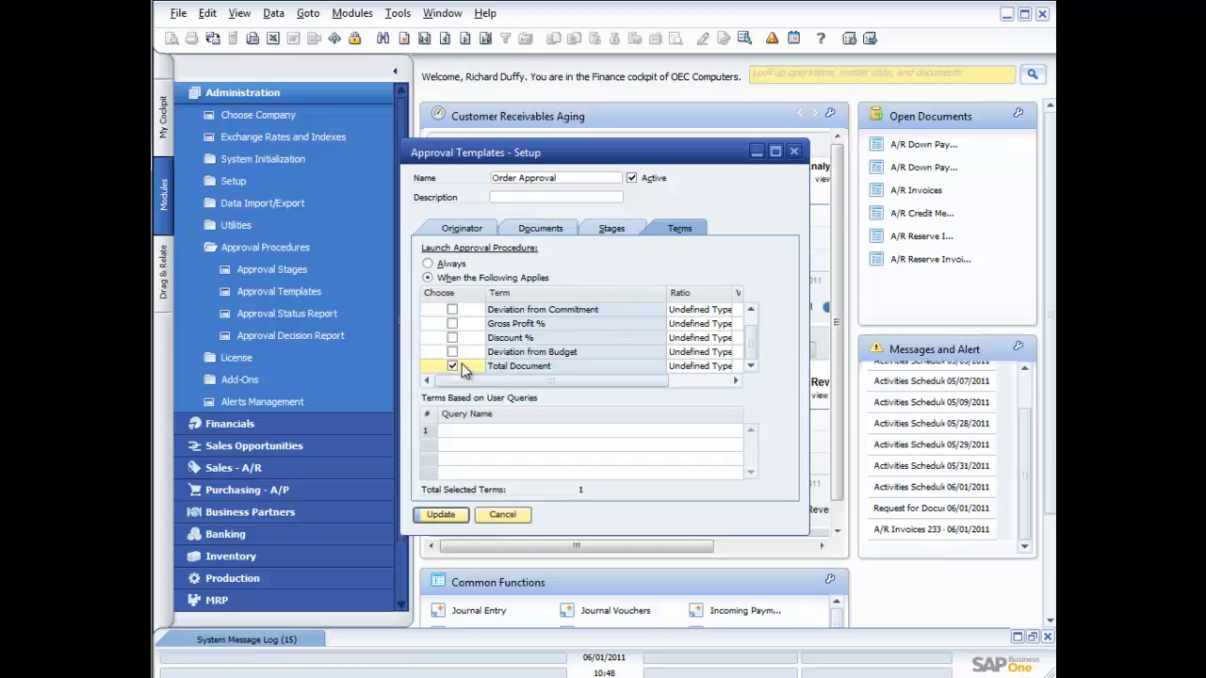
click(705, 366)
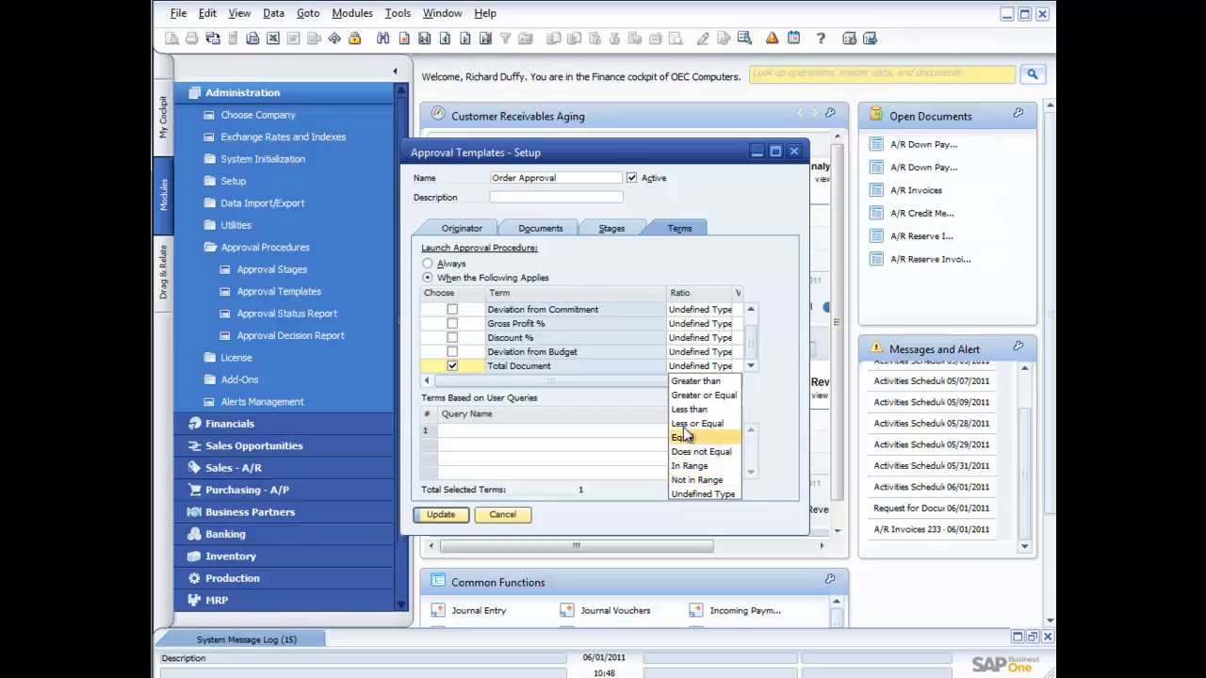
click(454, 363)
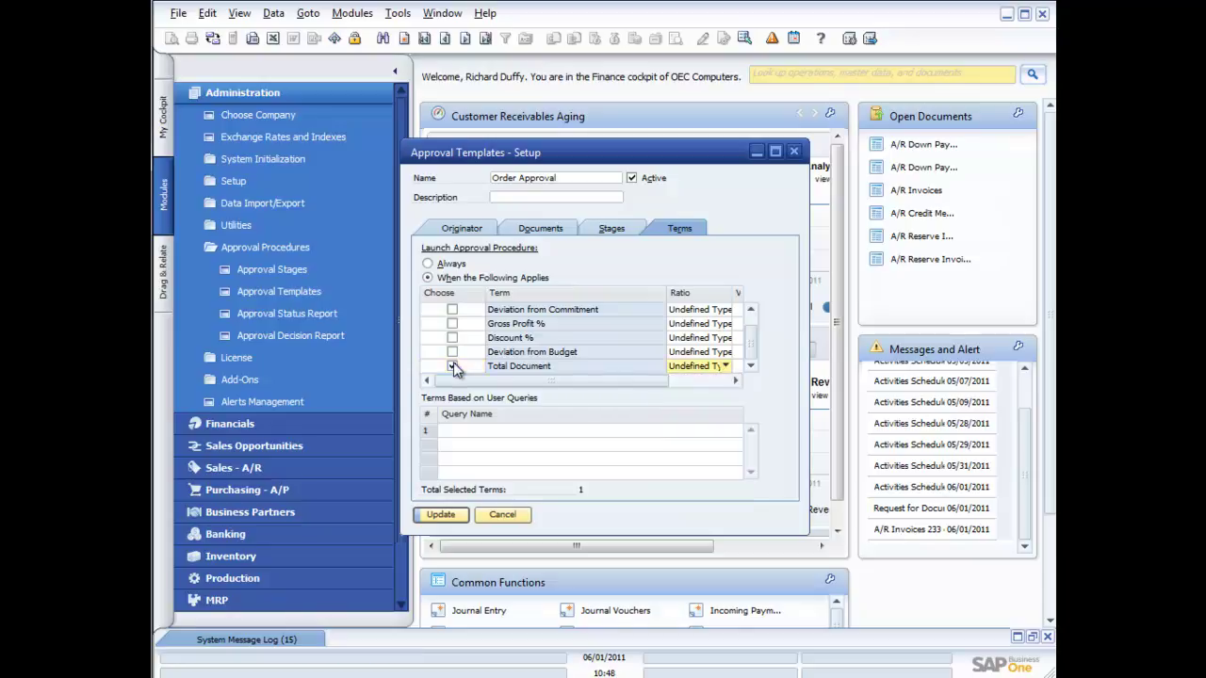
click(452, 366)
Start a user-query term, browse the General saved queries, and close them without choosing one
click(476, 433)
key(Tab)
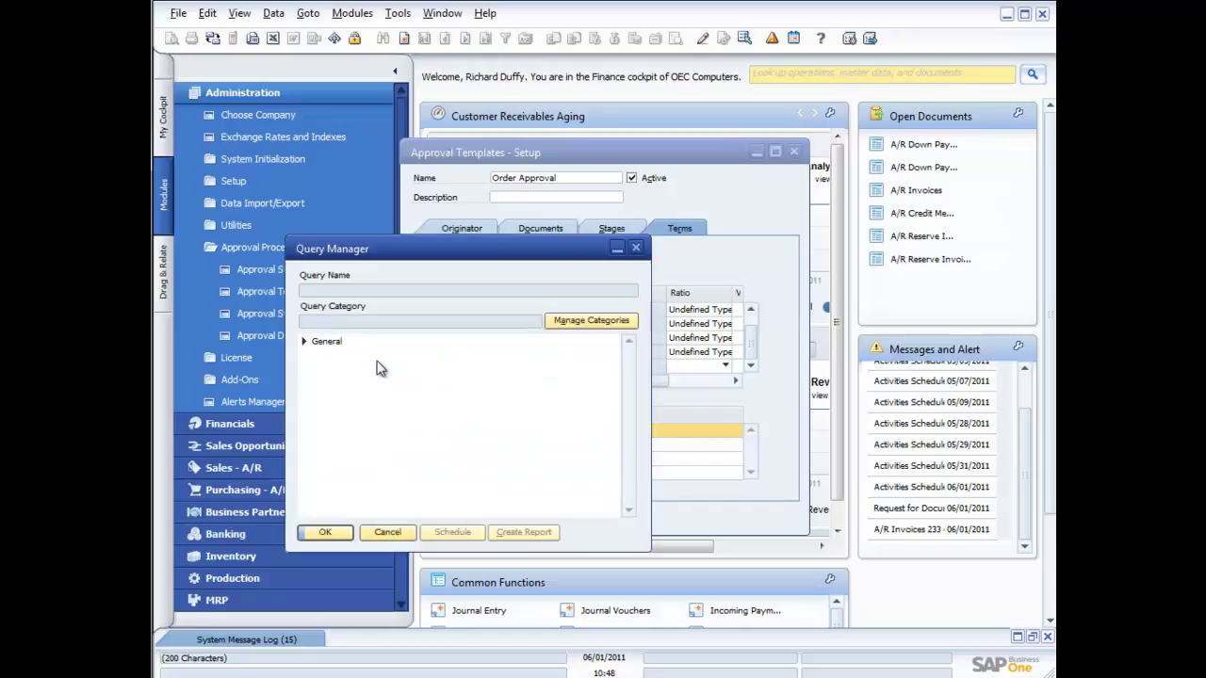
click(304, 343)
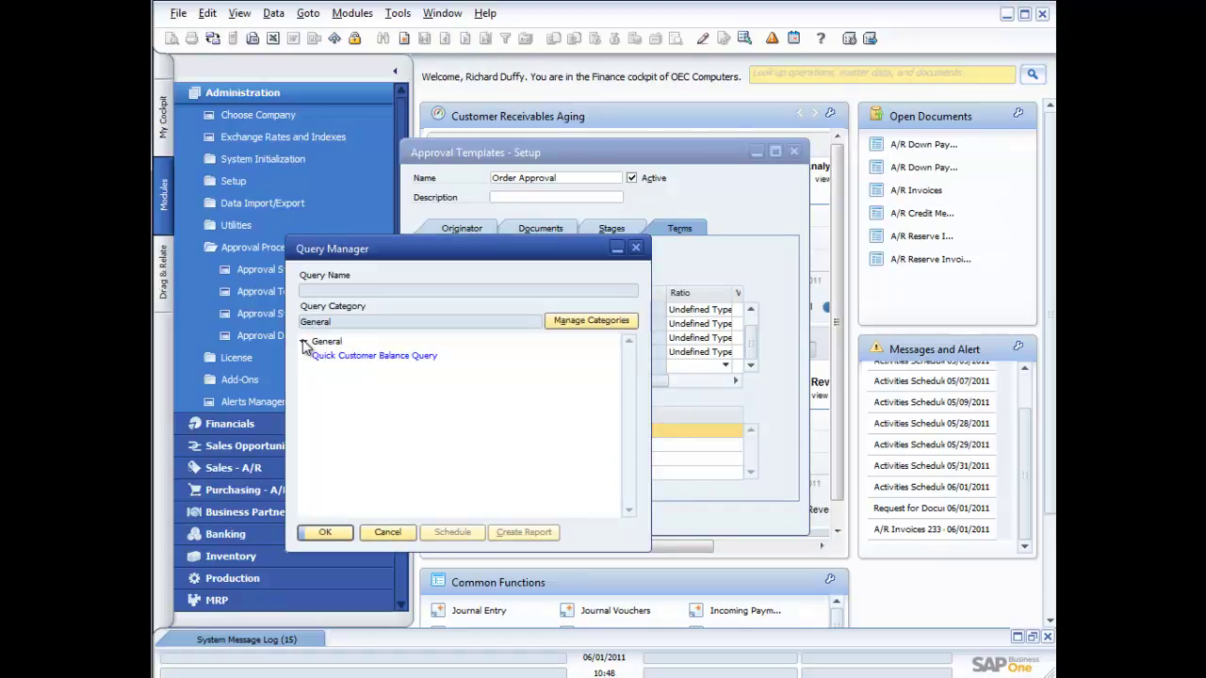
click(387, 532)
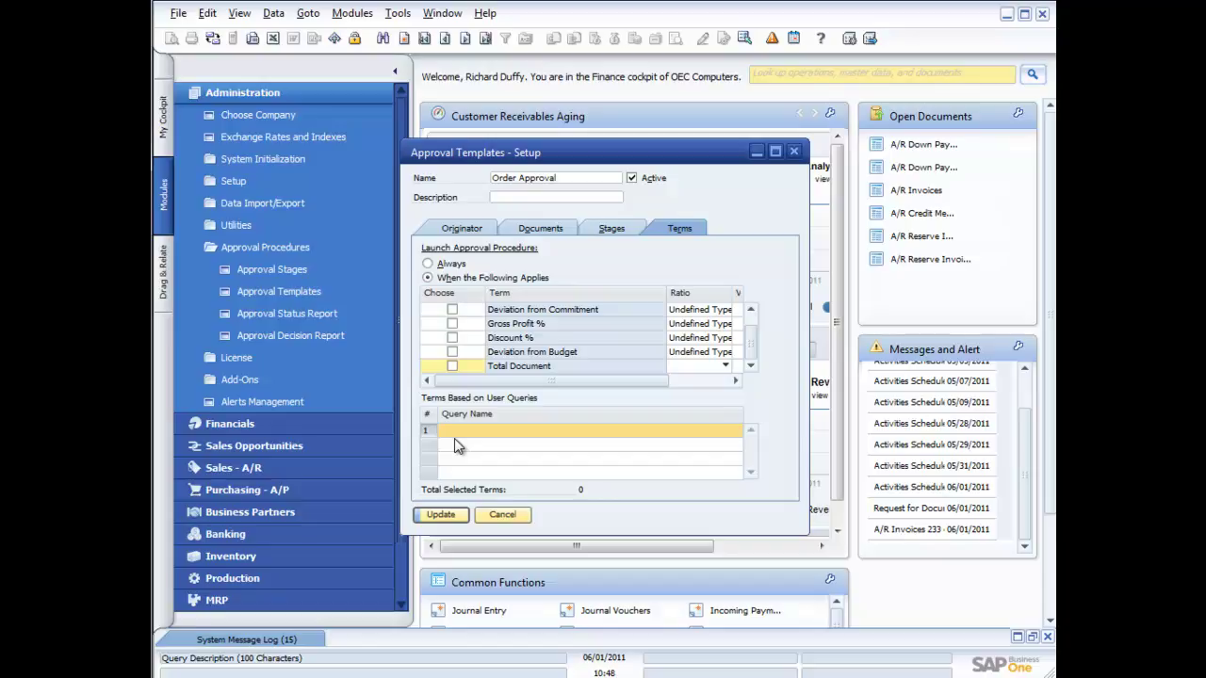
Cancel the Approval Templates - Setup window to return to the Finance cockpit
click(504, 515)
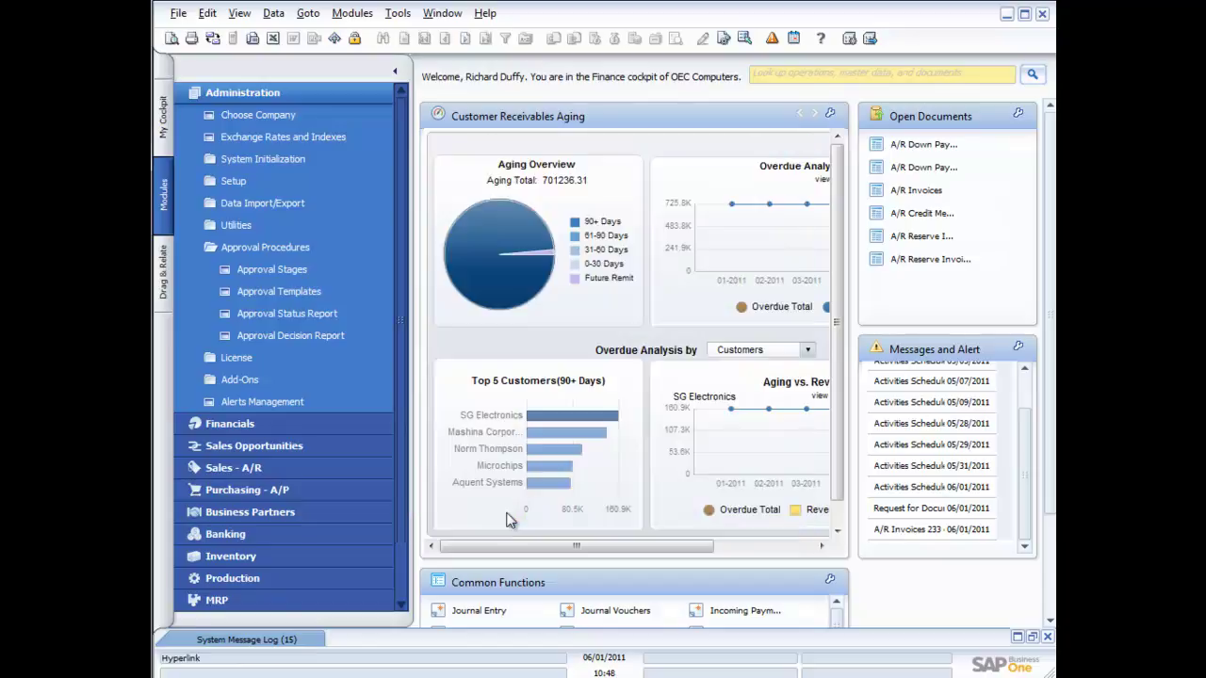